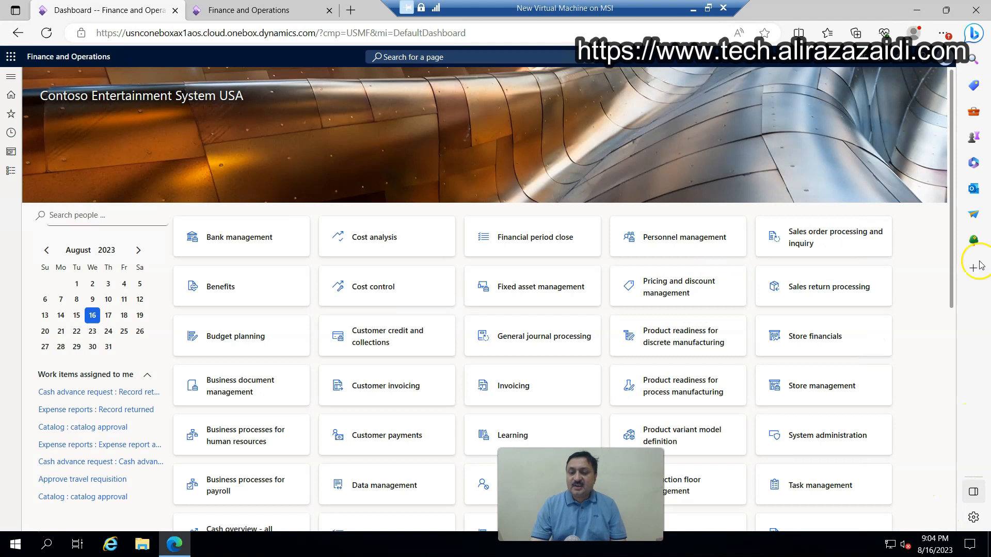
- Look through the Asset management module's Workspaces, Assets and Periodic groups, and collapse all expanded groups including Setup
click(15, 174)
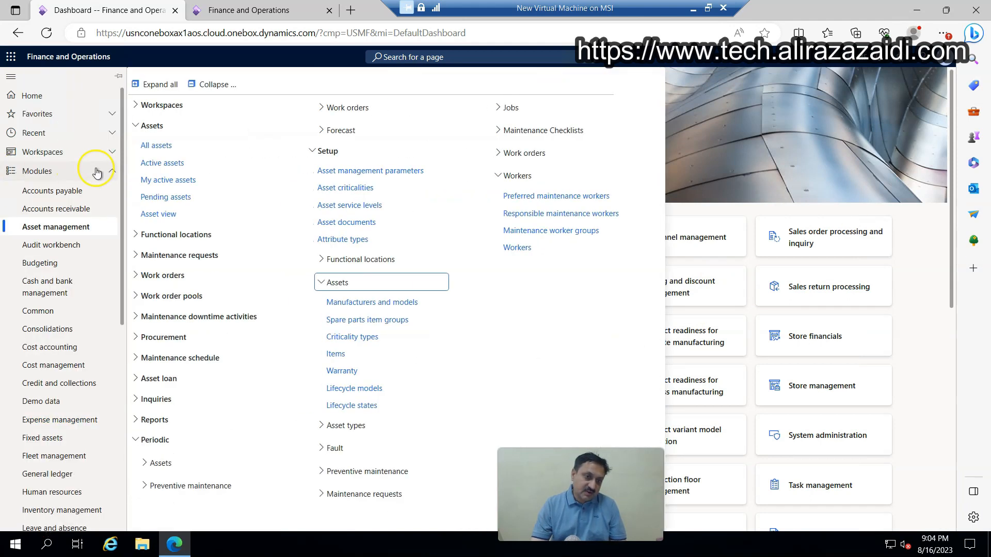
click(143, 124)
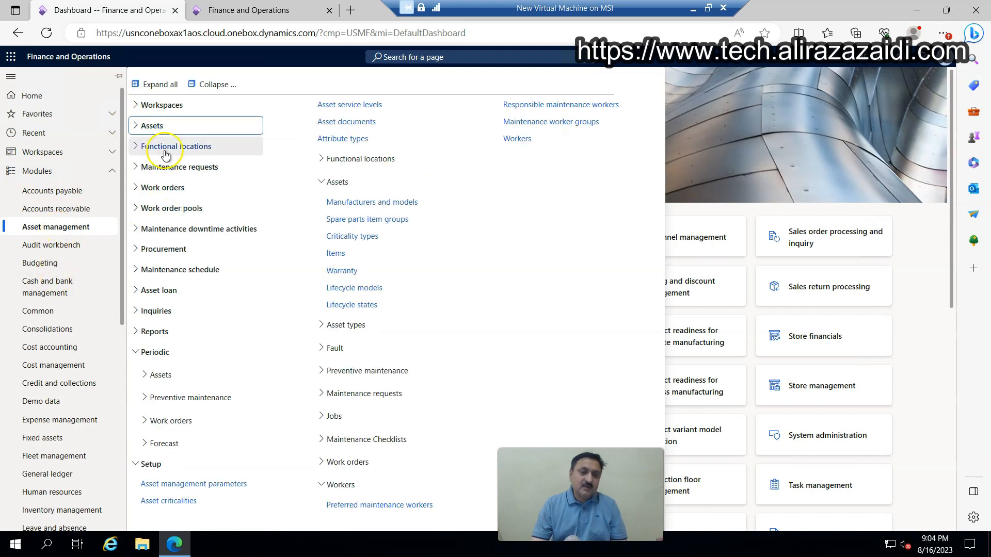
click(144, 105)
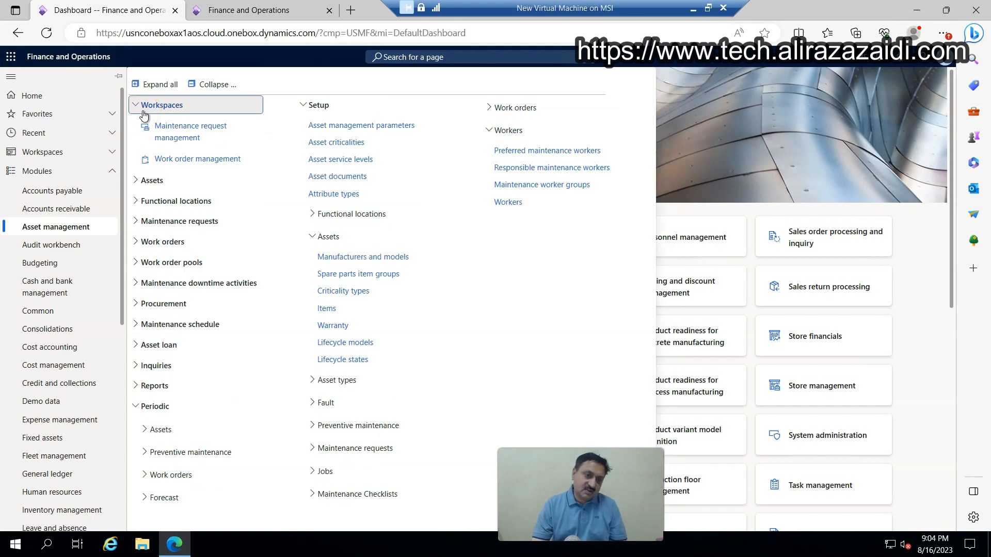
click(144, 110)
click(151, 126)
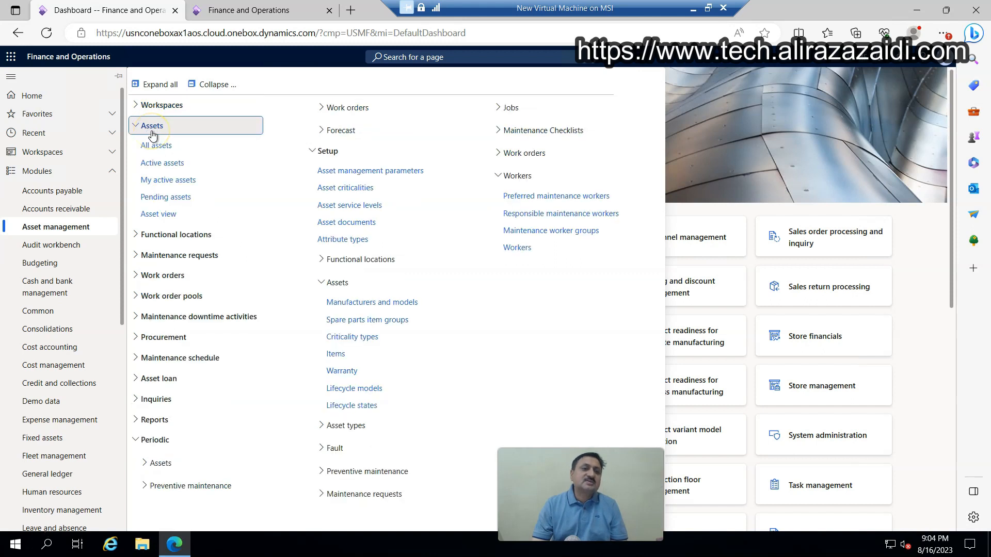
click(154, 146)
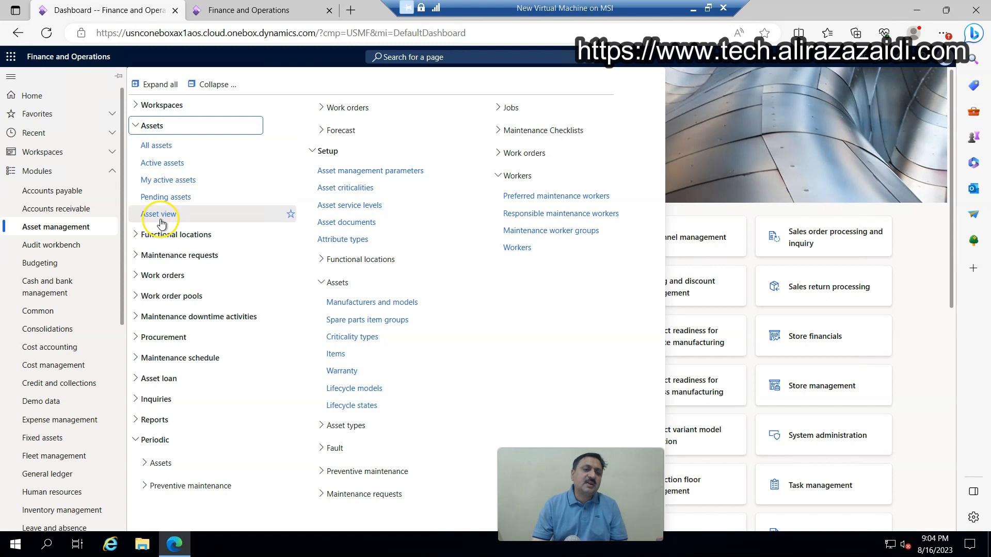
click(147, 126)
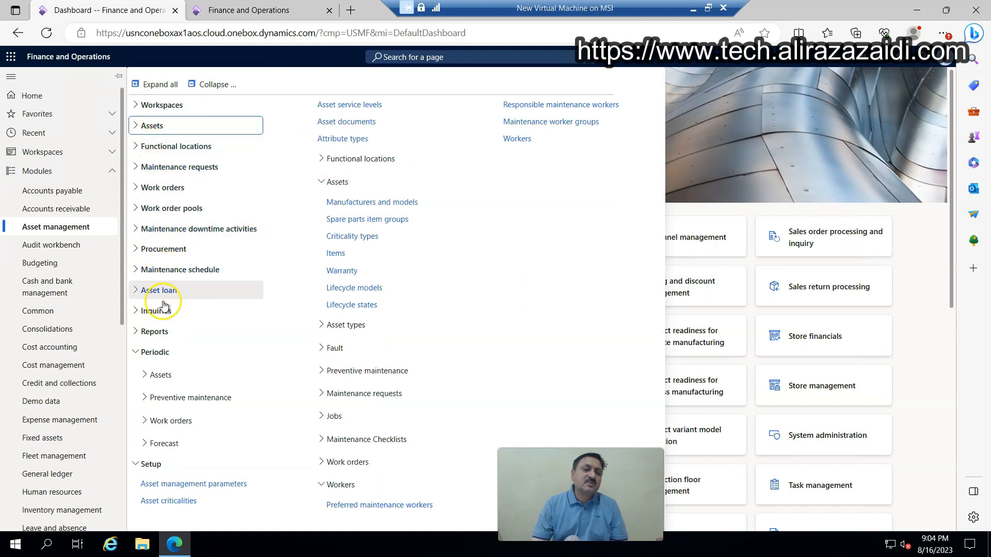
click(147, 352)
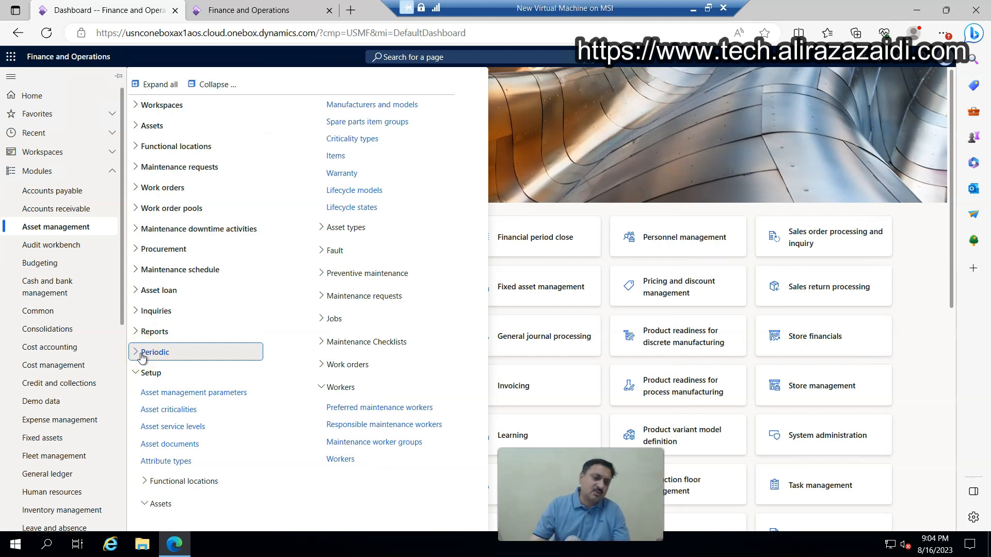
click(143, 357)
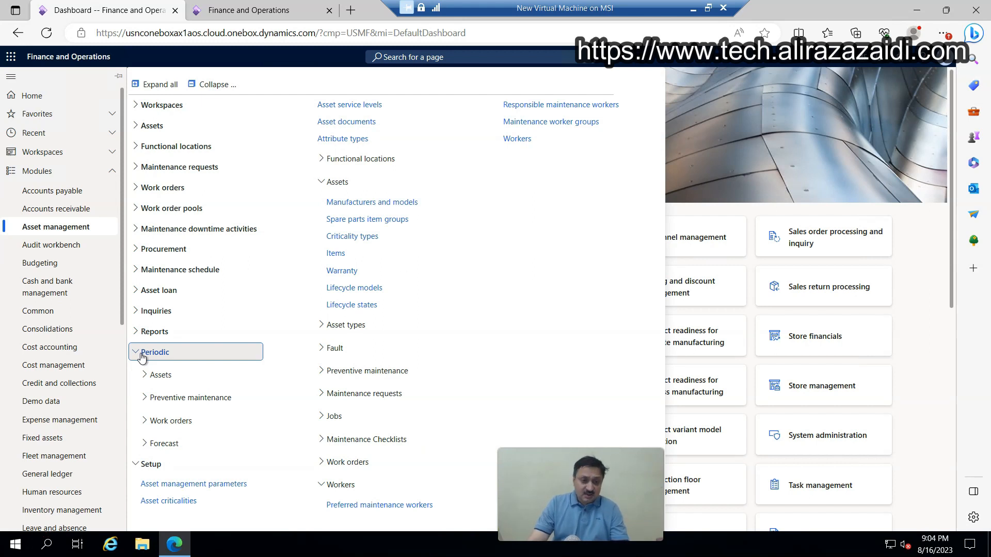
click(142, 356)
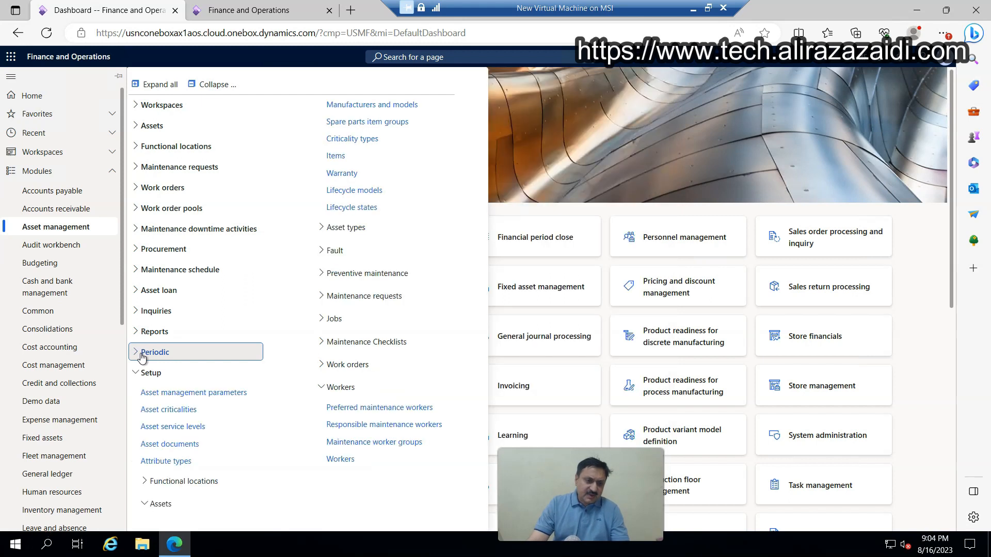
click(143, 382)
click(137, 376)
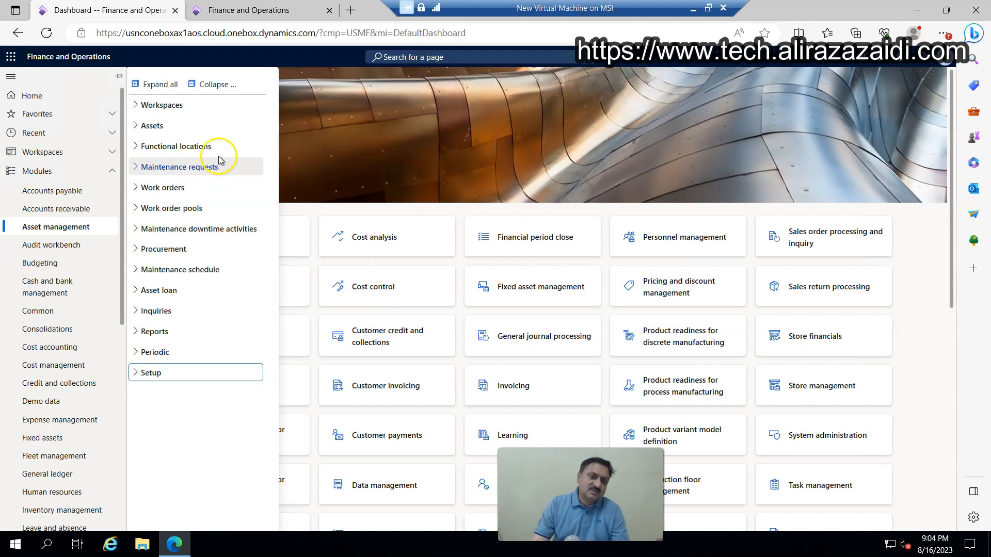
- Open the All assets list and start a new asset with ID TRI FUEL and name TRI FUEL 11400W ELECTRIC
click(149, 130)
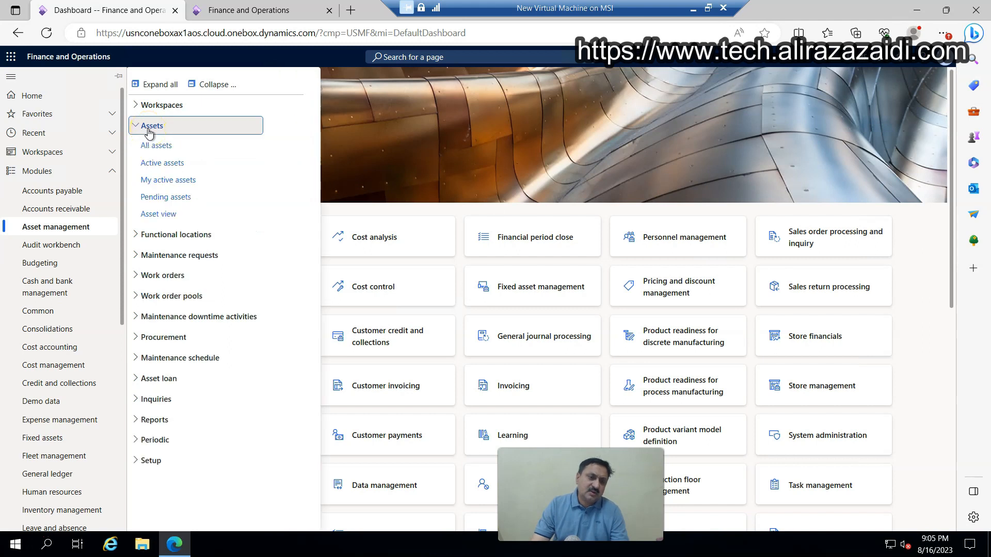
click(149, 145)
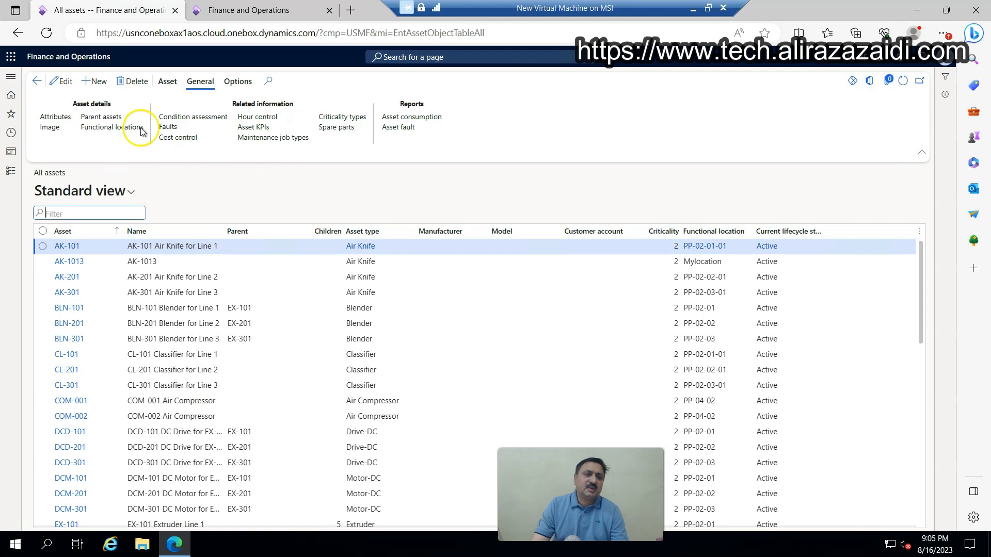
click(99, 85)
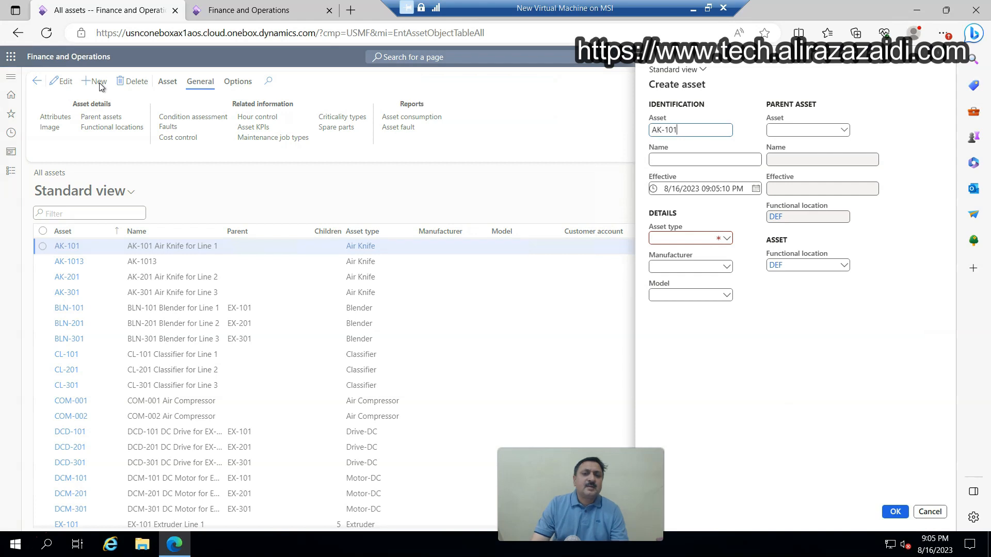
key(BackSpace)
key(BackSpace)
key(BackSpace)
key(BackSpace)
key(BackSpace)
key(BackSpace)
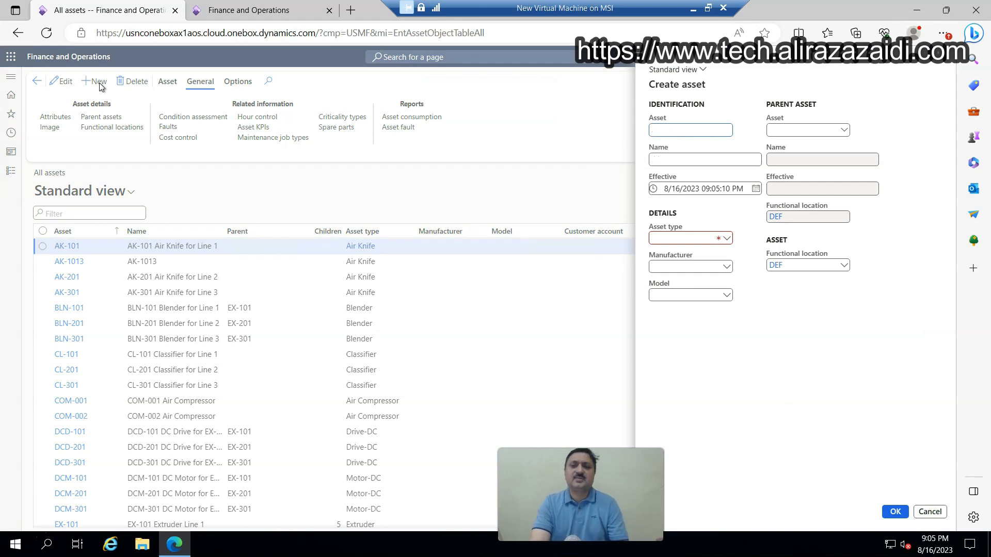
- Set the new asset's effective date to 8/1/2023 and its asset type to Generator
click(756, 189)
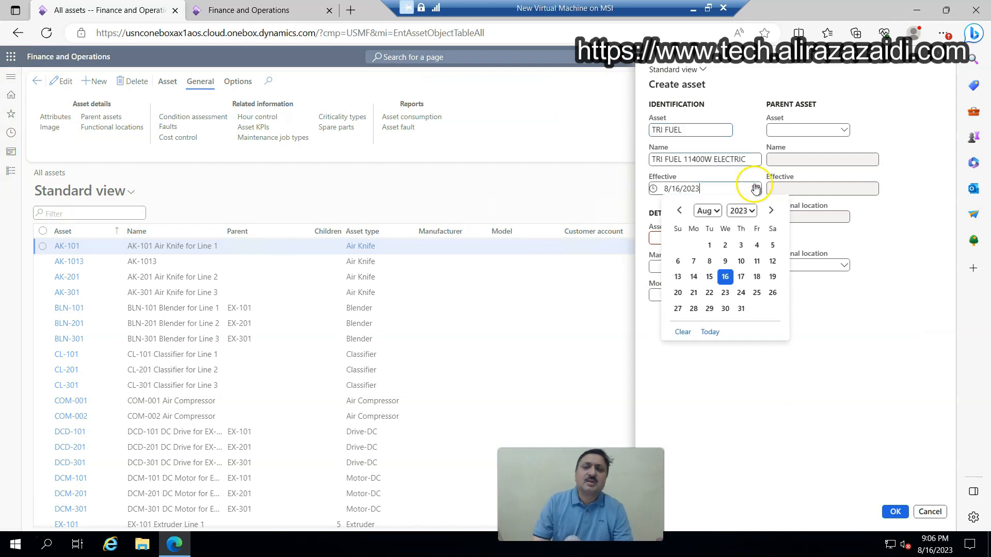
click(710, 247)
click(727, 243)
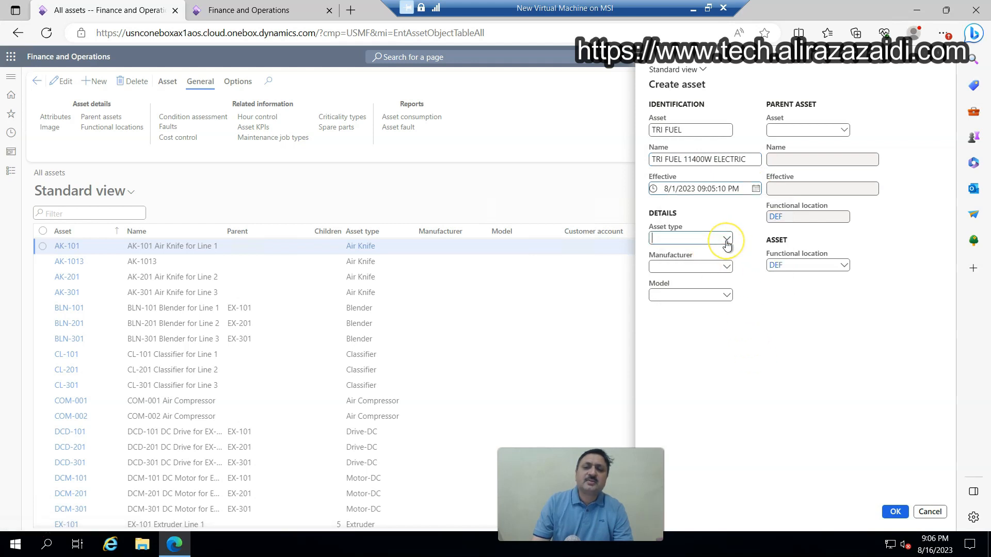
scroll(691, 307, down, 2)
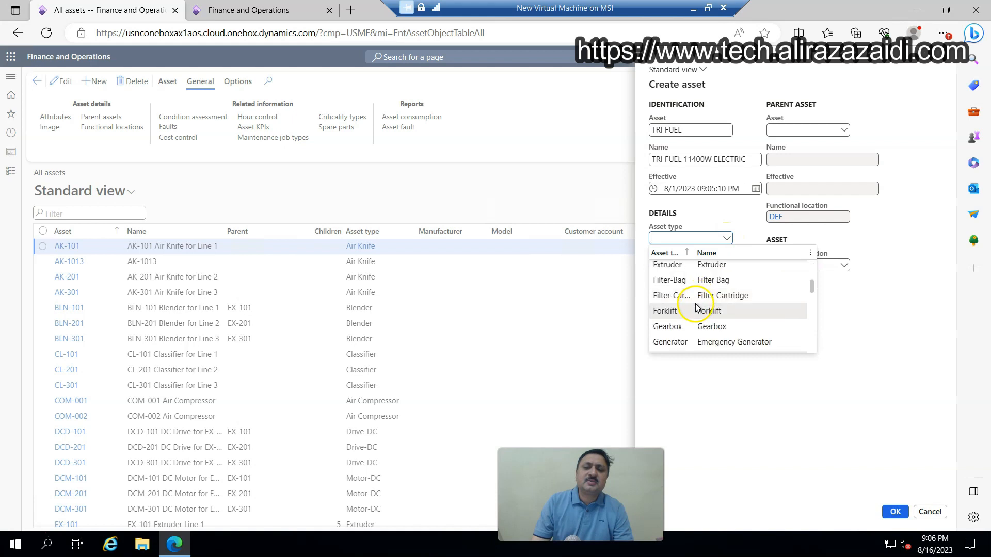
click(676, 348)
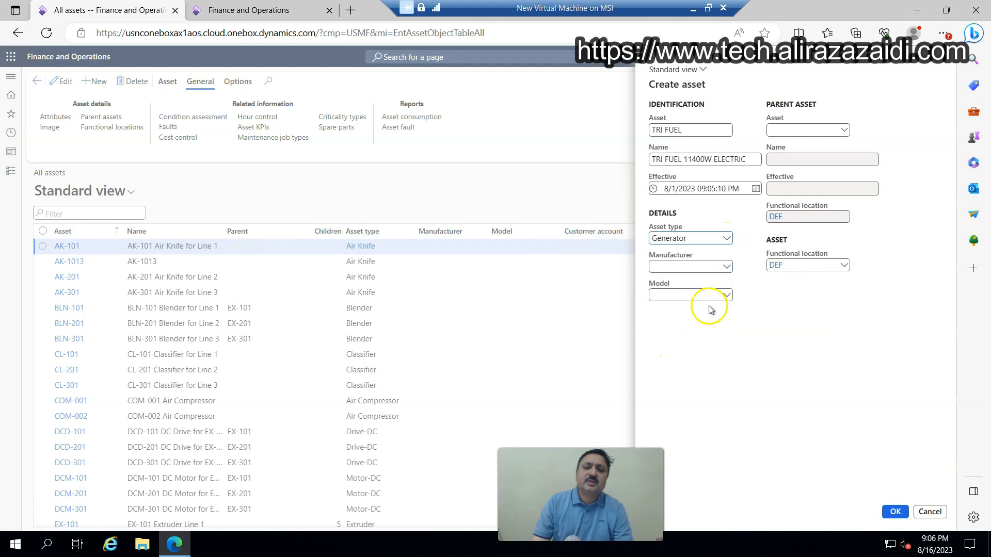
- Check the available manufacturers for the asset and open the detailed Manufacturers and models page from that field
click(728, 266)
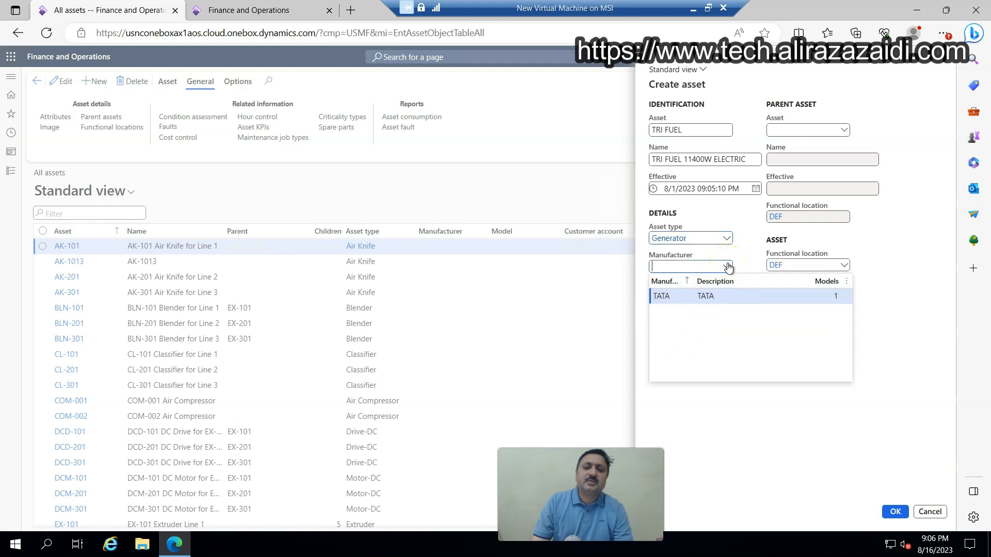
click(728, 266)
right_click(728, 266)
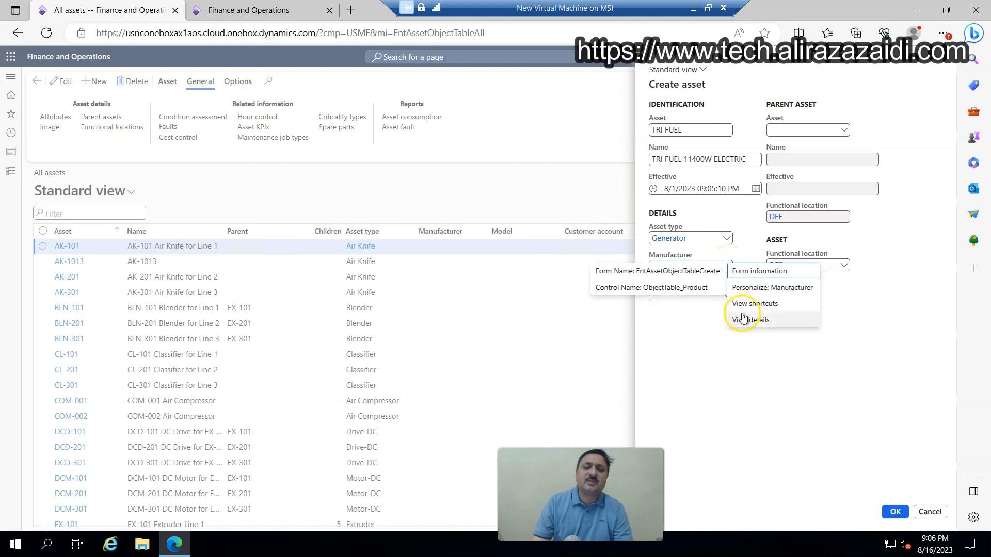
click(742, 321)
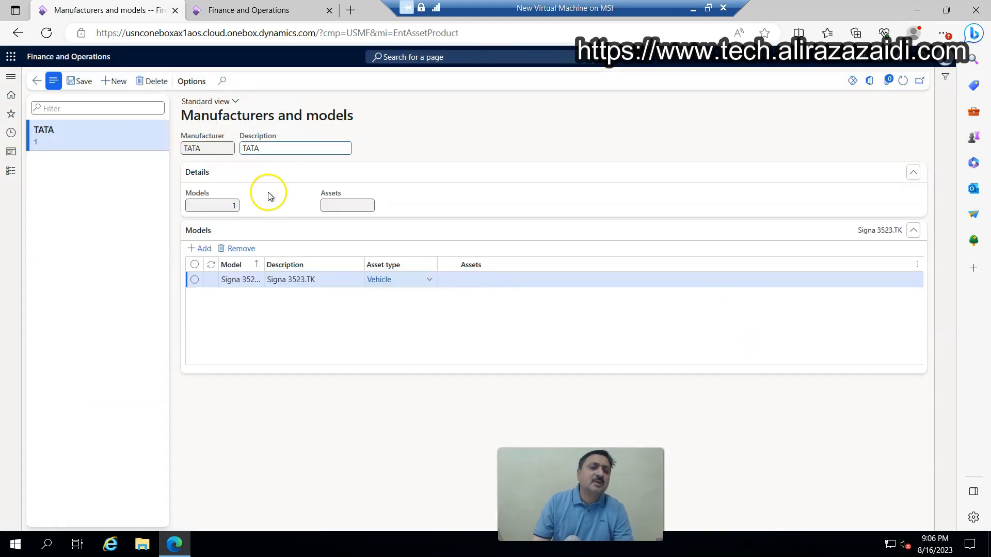
- Create a manufacturer FirMan with description FirMan, checking the manufacturer name on the PowerPoint use case slide
click(114, 81)
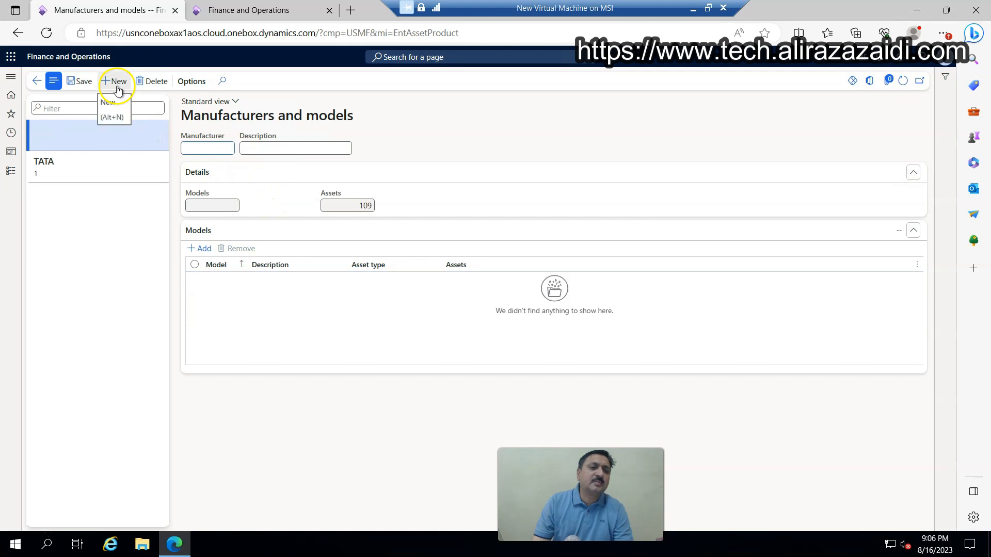
click(694, 8)
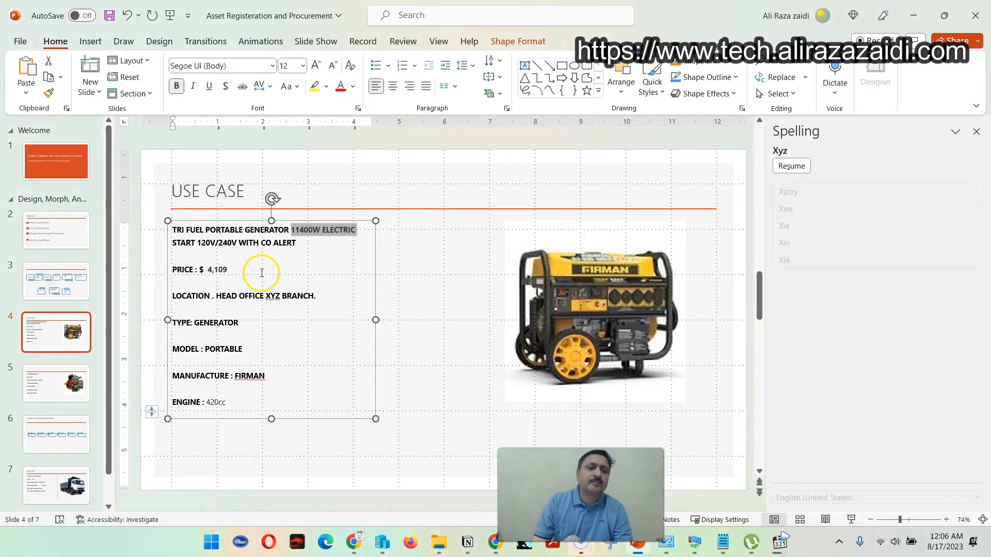
click(262, 274)
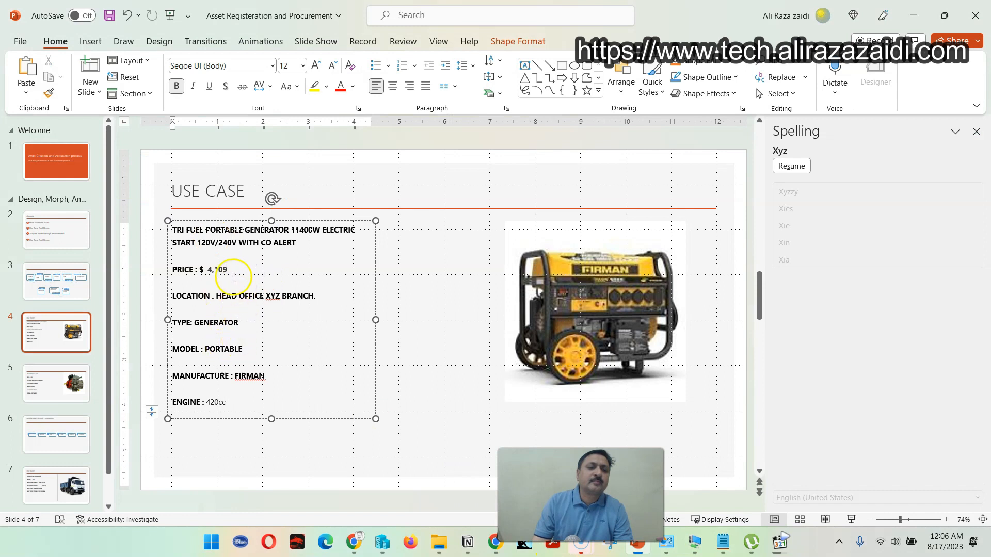
double_click(244, 378)
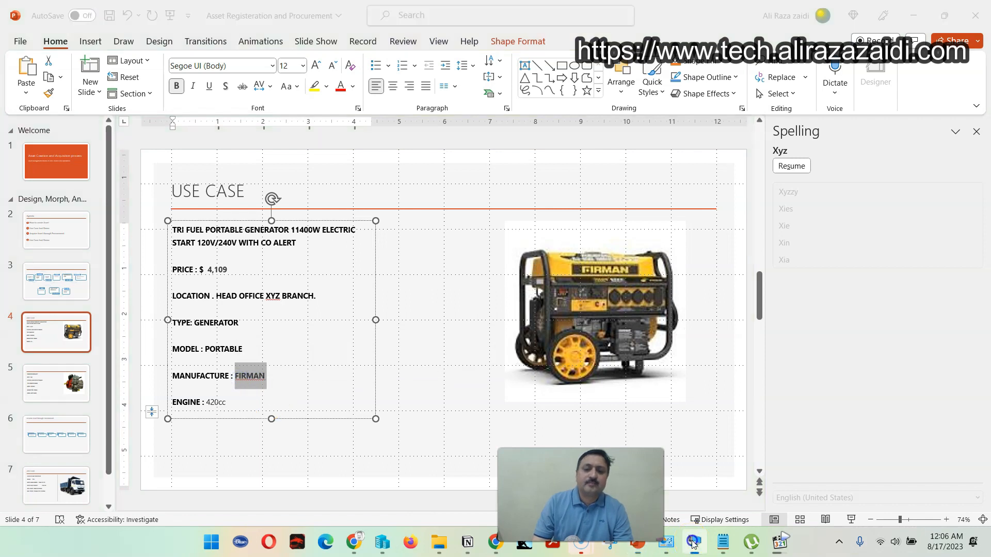
click(693, 542)
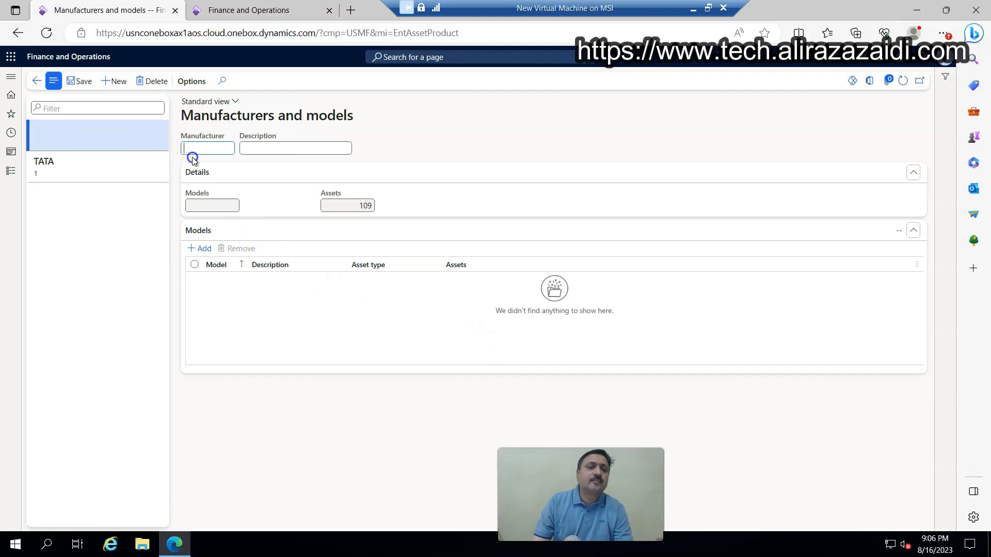
text(FirMan)
click(262, 148)
text(FirMan)
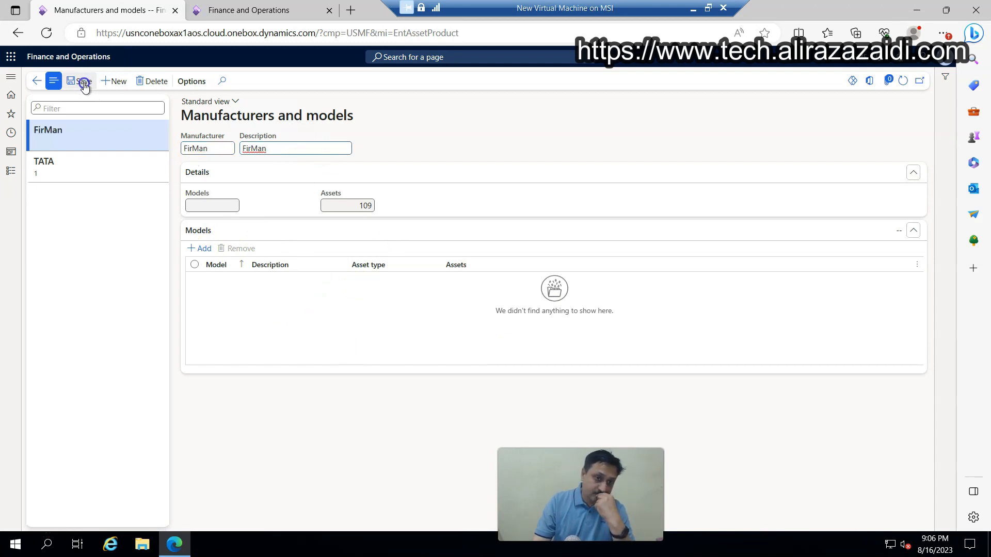
- Add a model 11400W with description 11400W and asset type Generator to the FirMan manufacturer, and save the record
click(204, 248)
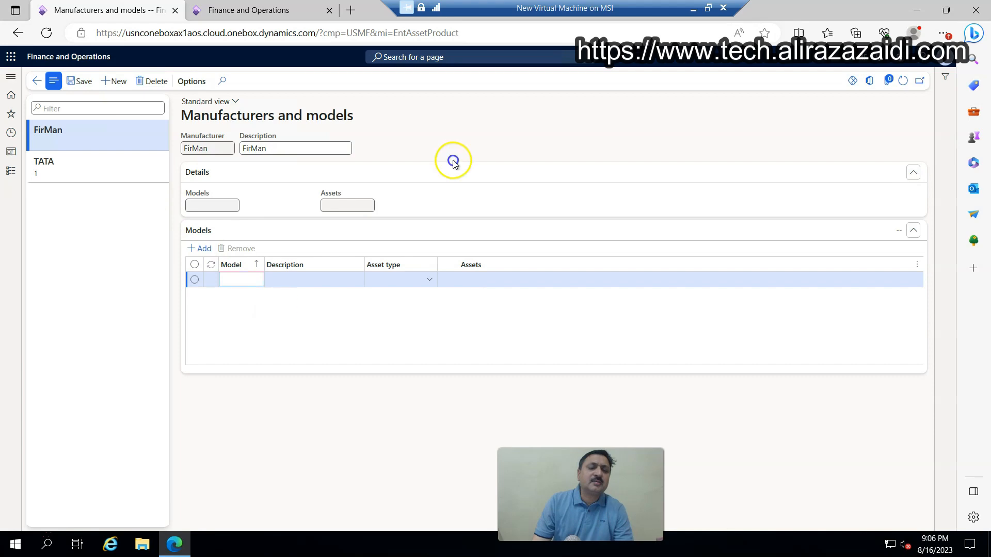
click(693, 8)
click(694, 542)
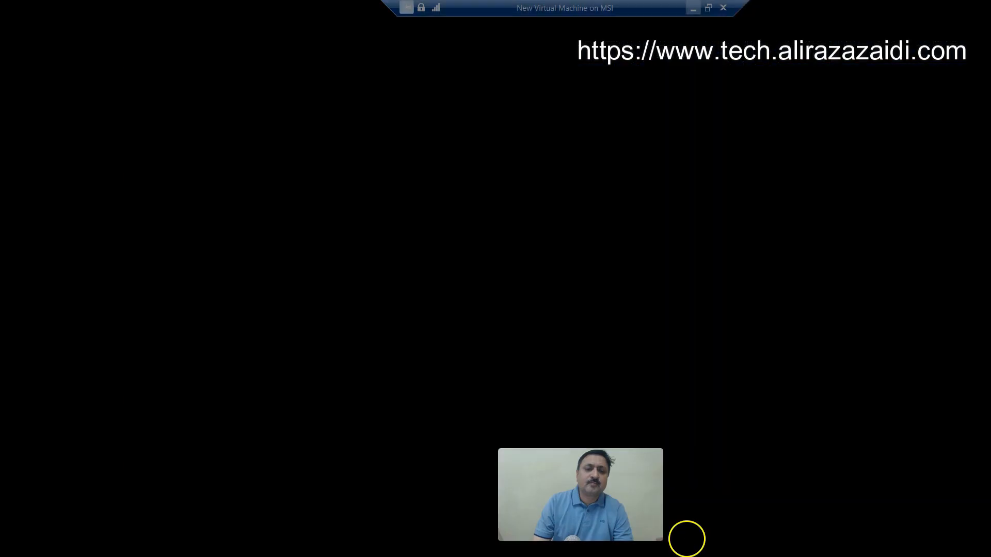
text(11400W)
click(320, 278)
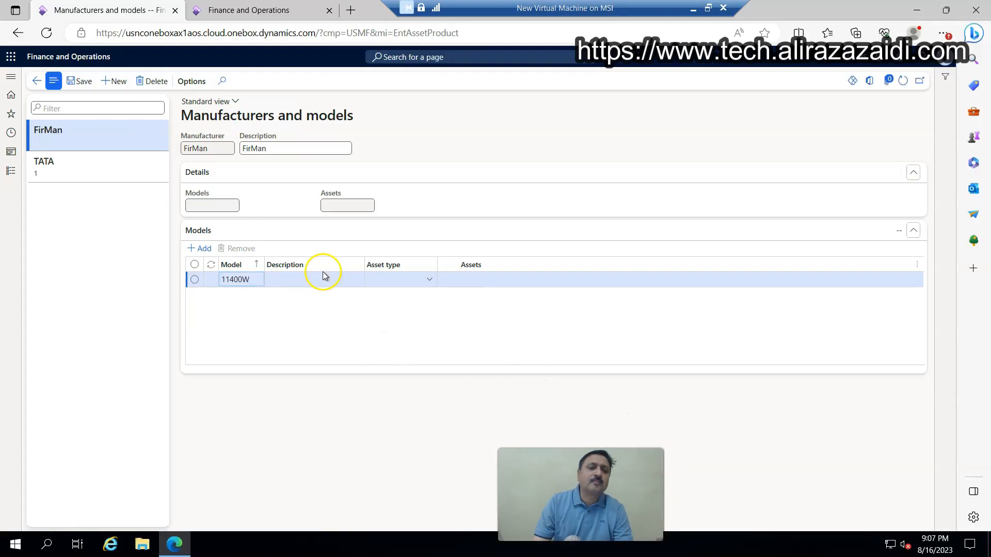
text(11400W)
click(429, 280)
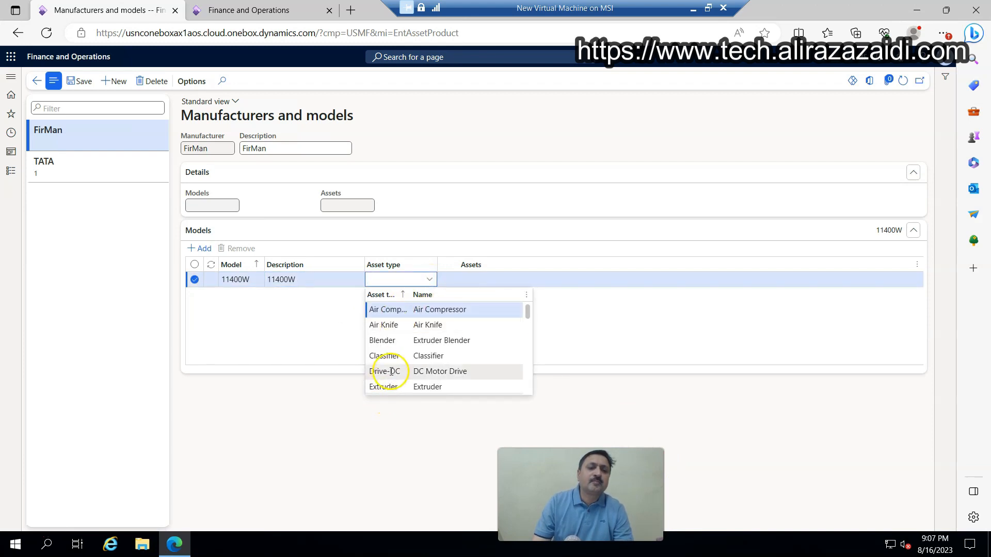
scroll(382, 392, down, 3)
click(384, 387)
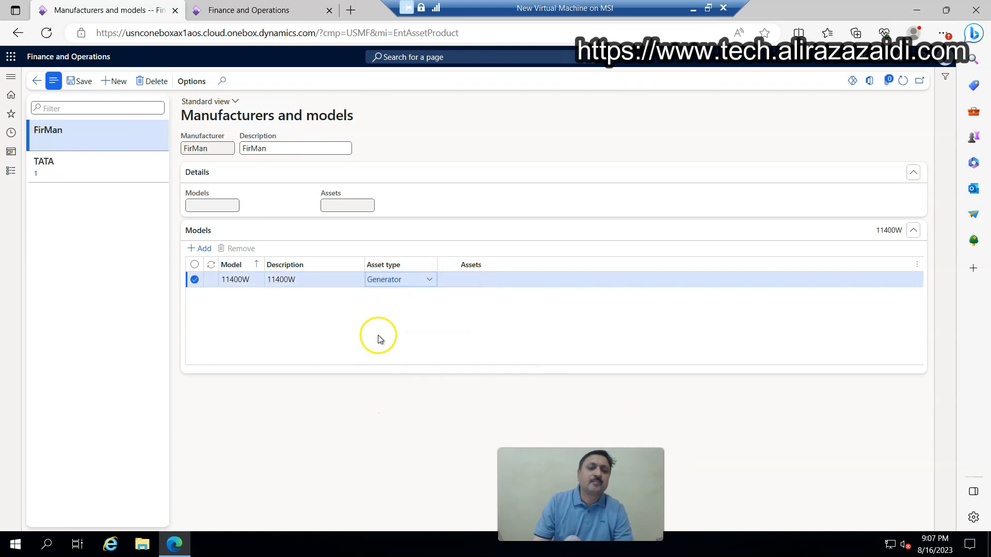
click(75, 81)
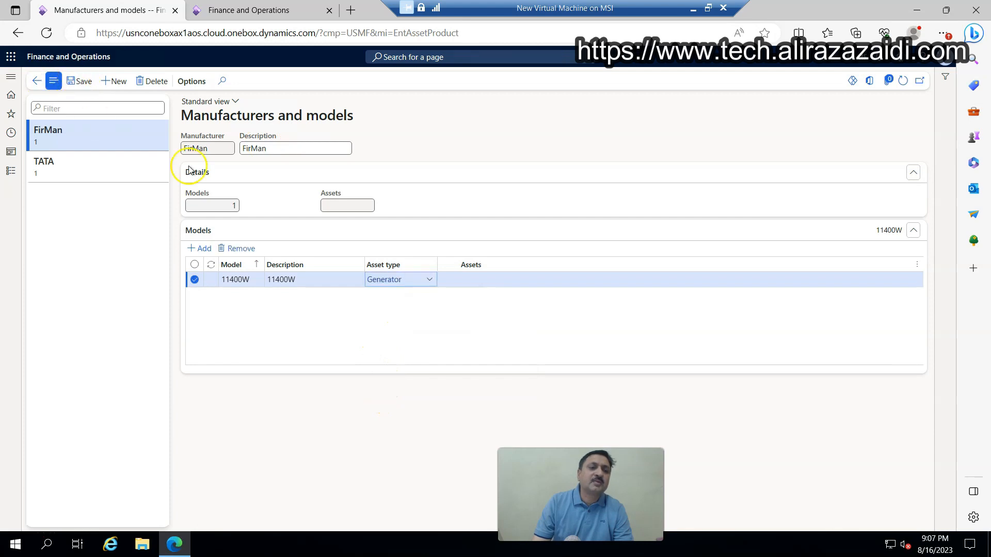
- Return to the new asset form, assign manufacturer FirMan with model 11400W, and create the asset
key(Escape)
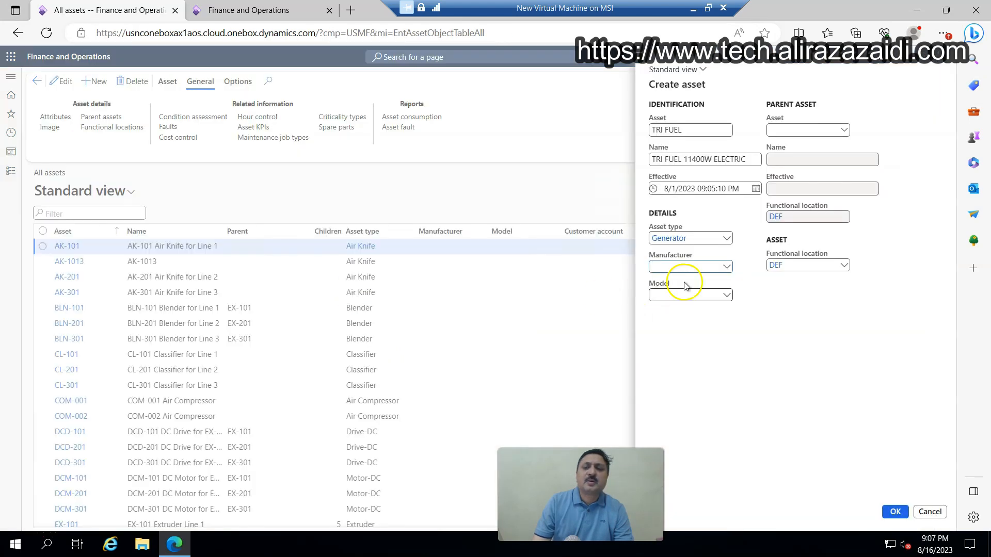
click(726, 266)
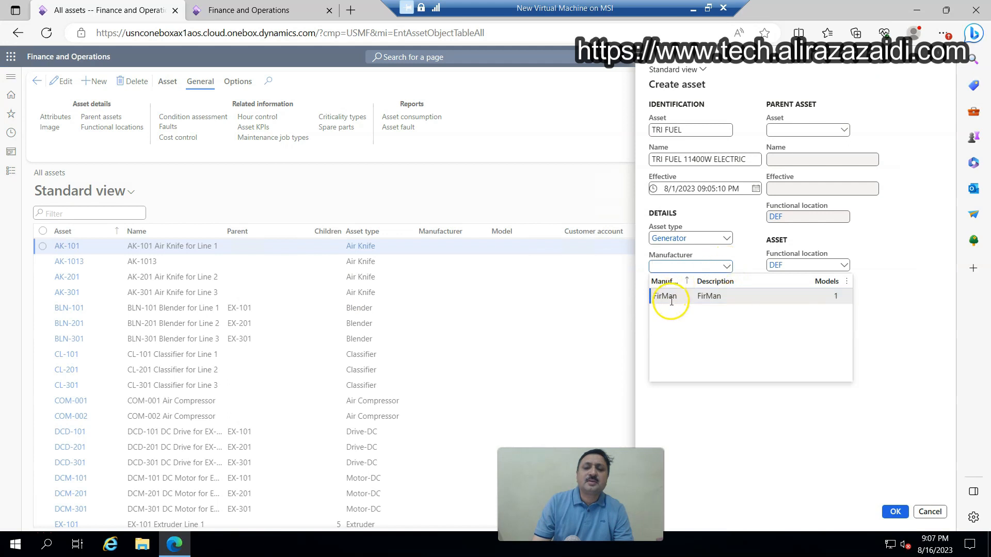
click(654, 294)
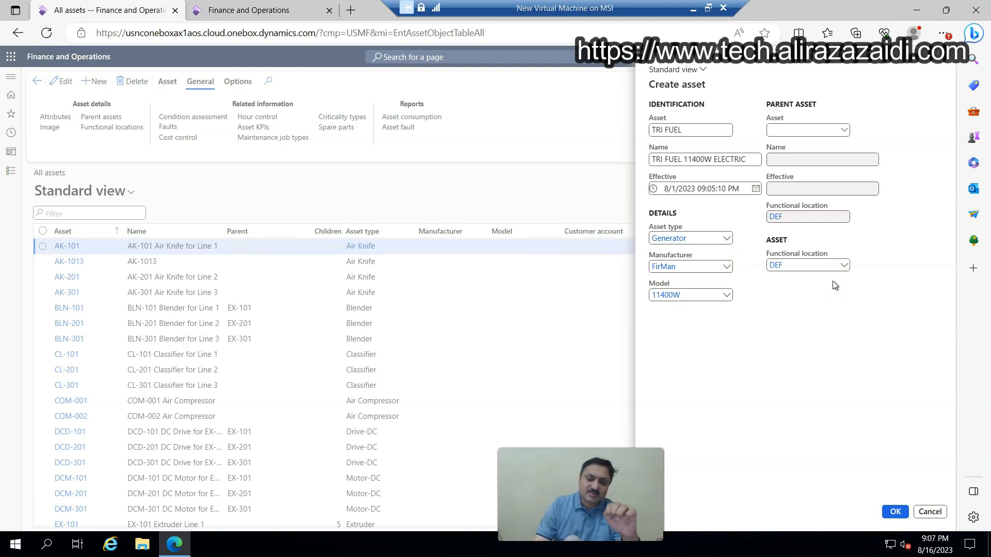
click(893, 512)
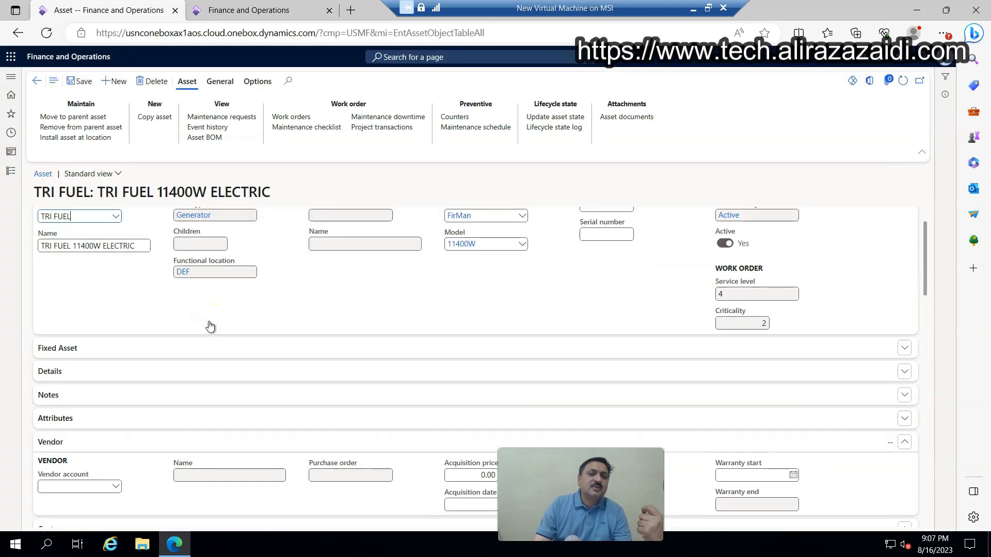
- Review the sections of the new TRI FUEL asset record and expand the Fixed Asset section to examine its fields
scroll(209, 325, down, 4)
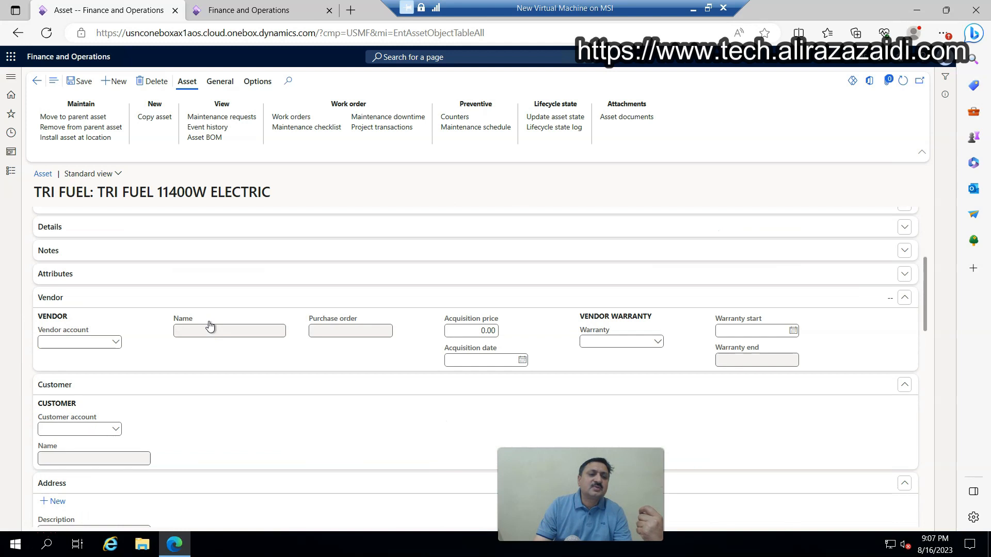
scroll(210, 325, up, 2)
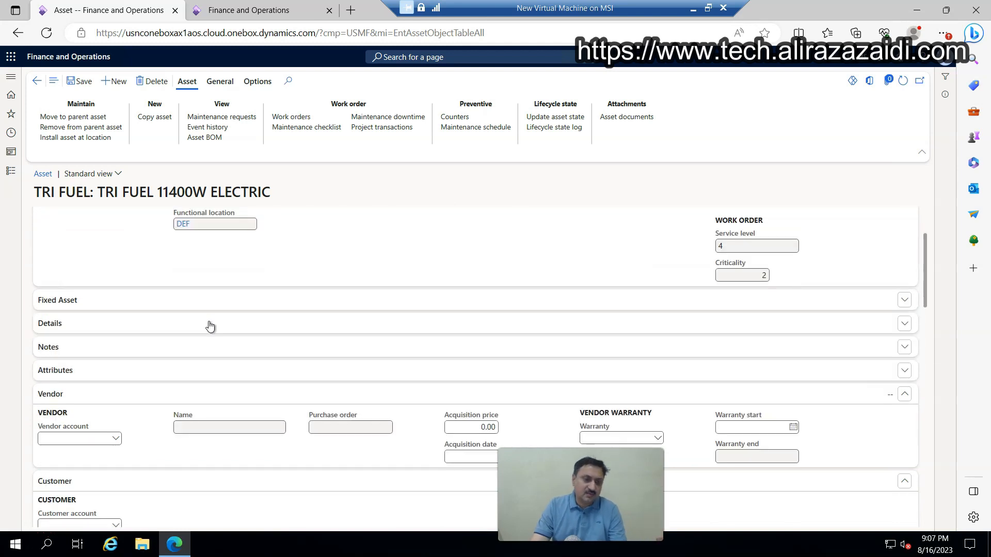
scroll(173, 258, down, 1)
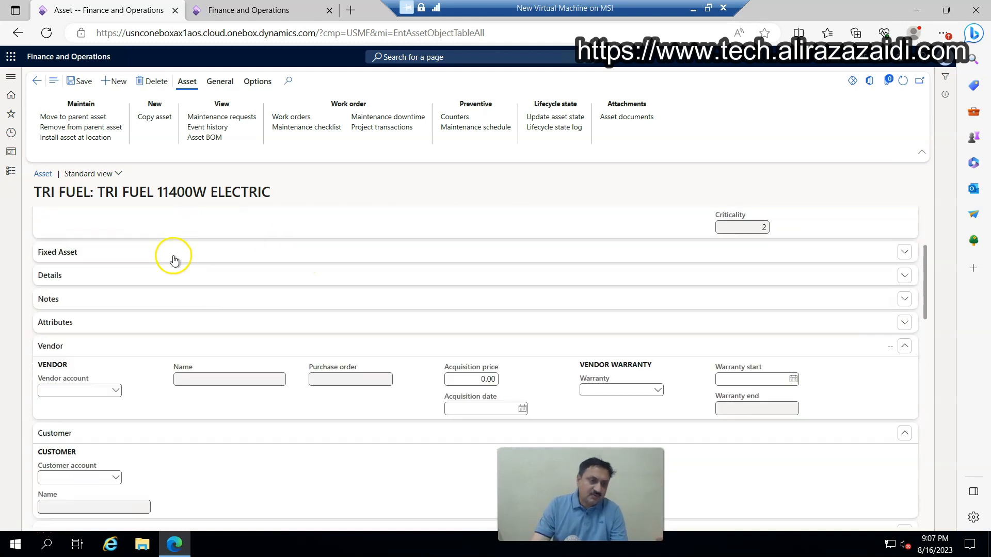
click(109, 254)
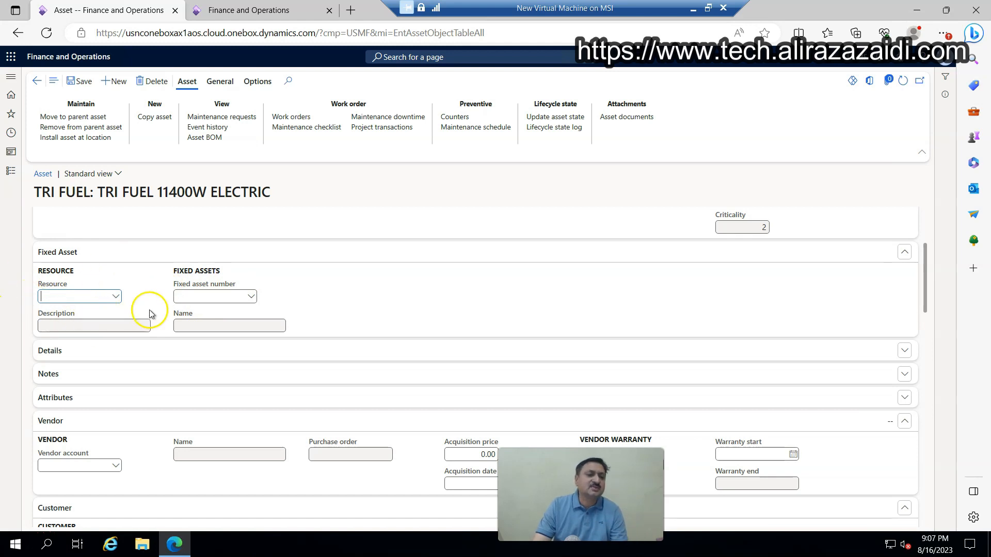
scroll(147, 307, down, 2)
- Set the asset's Active to date to 11/30/2025 in the Details section
click(90, 256)
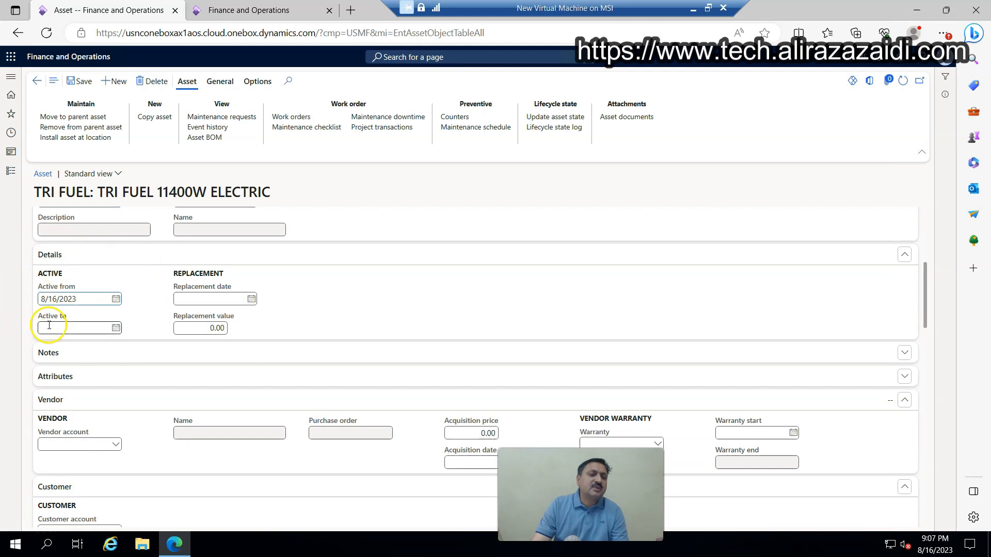
click(116, 329)
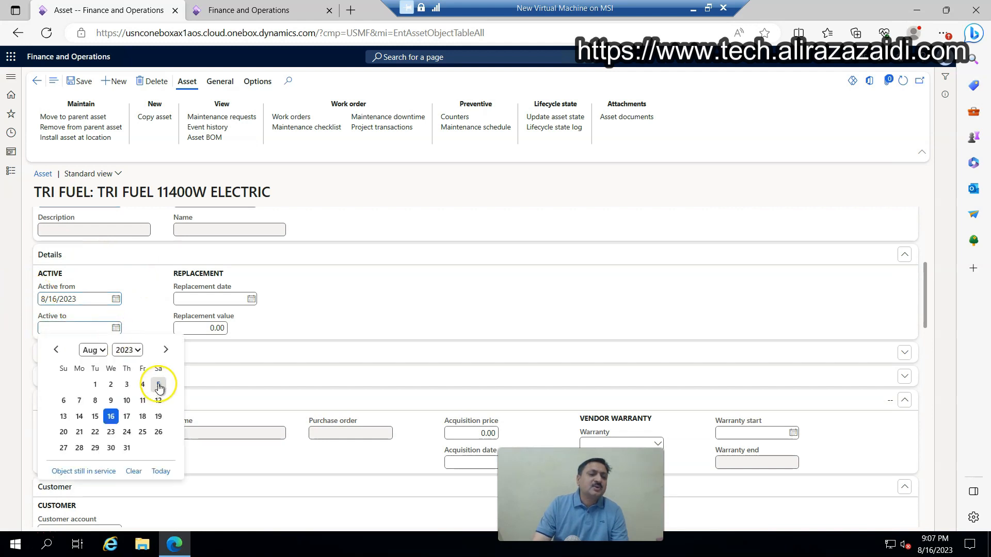
click(166, 350)
click(165, 350)
click(165, 350)
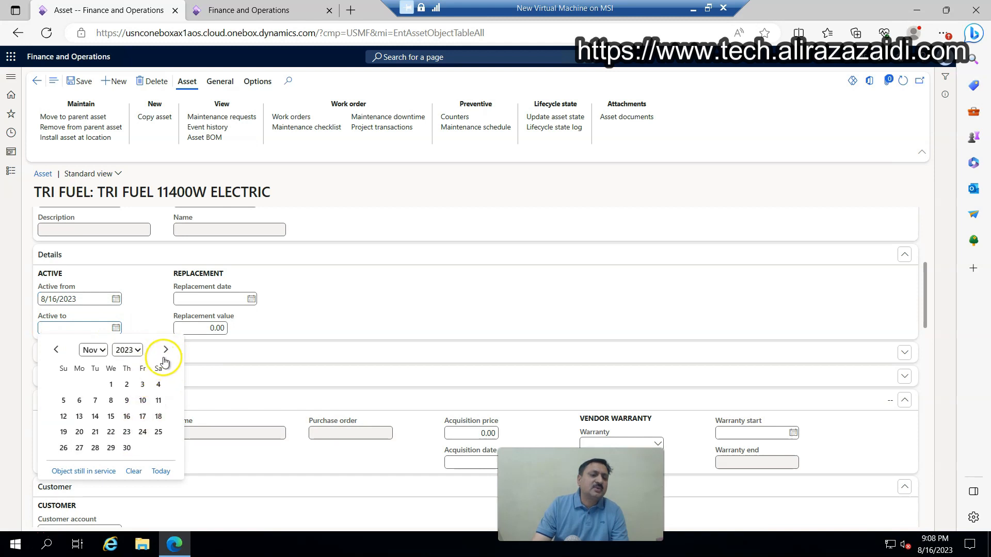
click(142, 353)
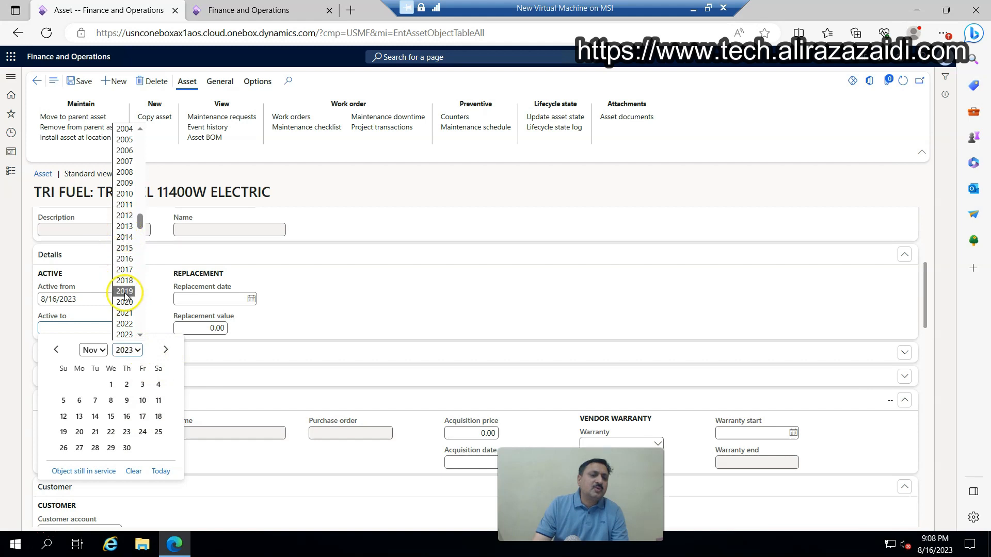
scroll(128, 318, down, 1)
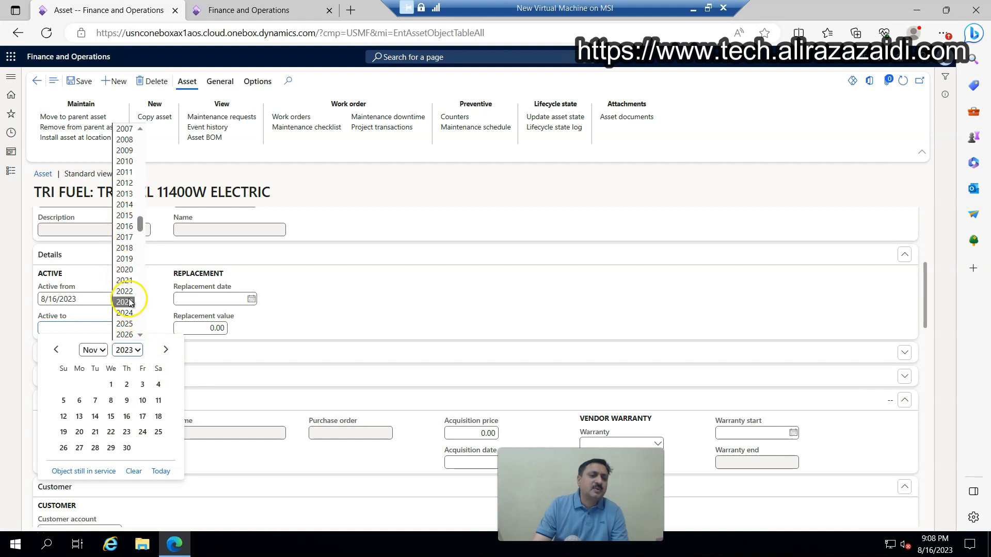
click(128, 325)
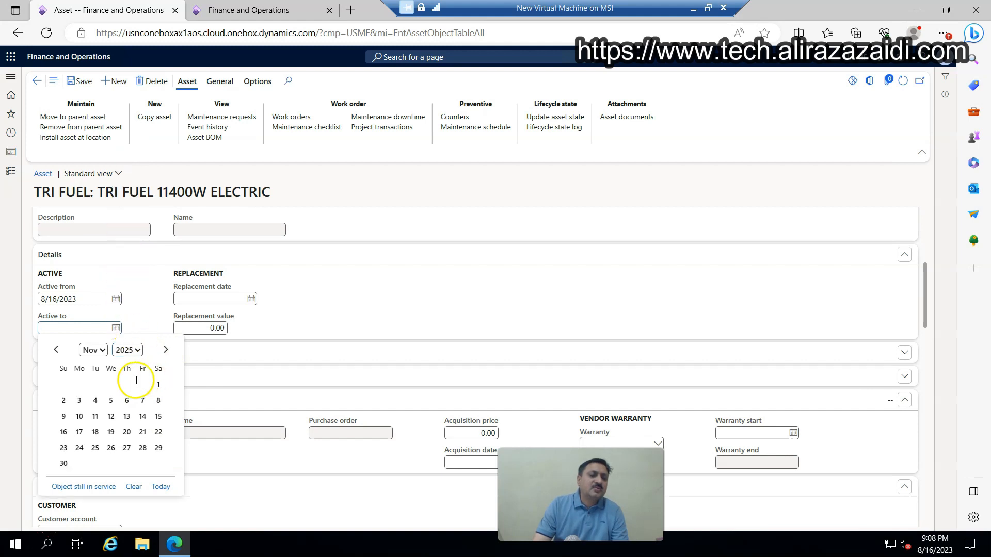
click(64, 463)
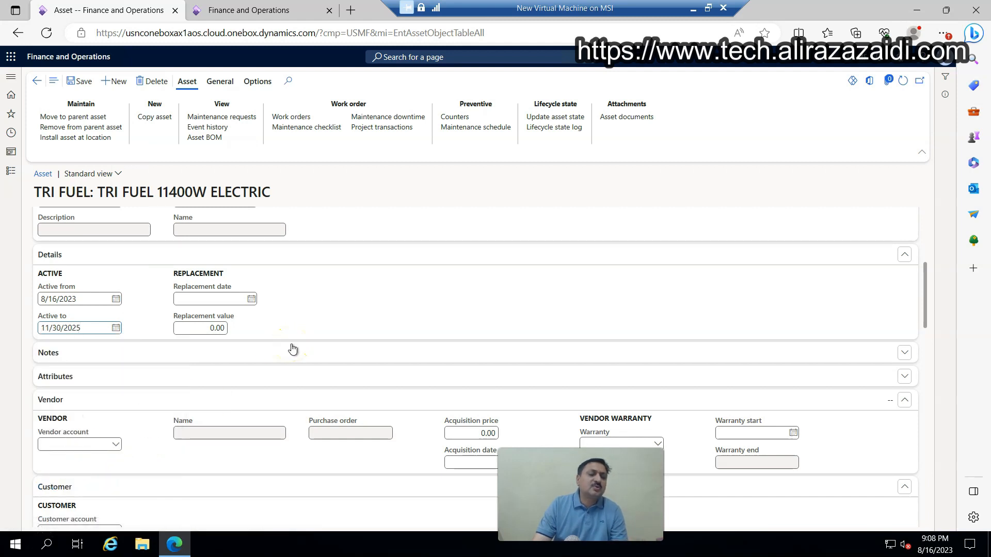
click(250, 301)
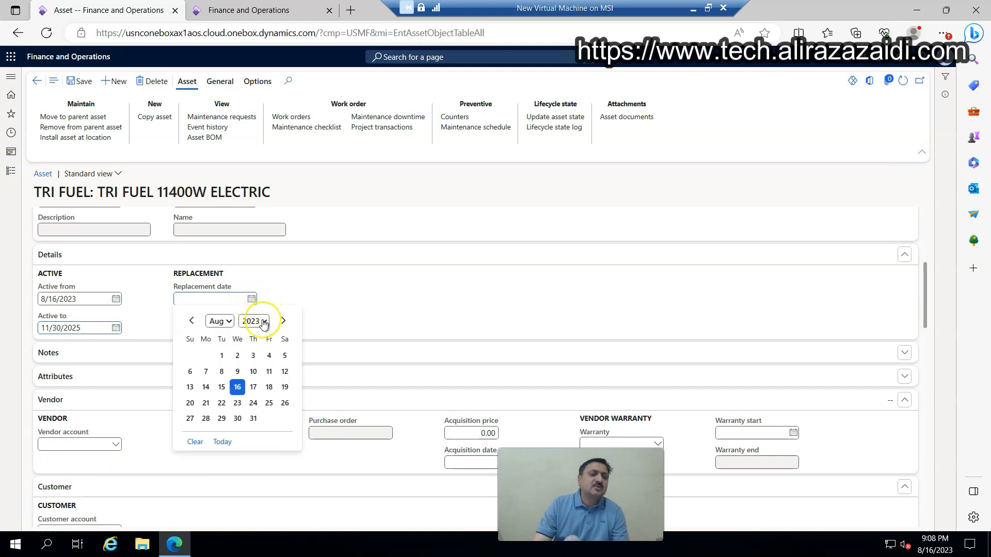
click(265, 312)
click(266, 309)
click(266, 310)
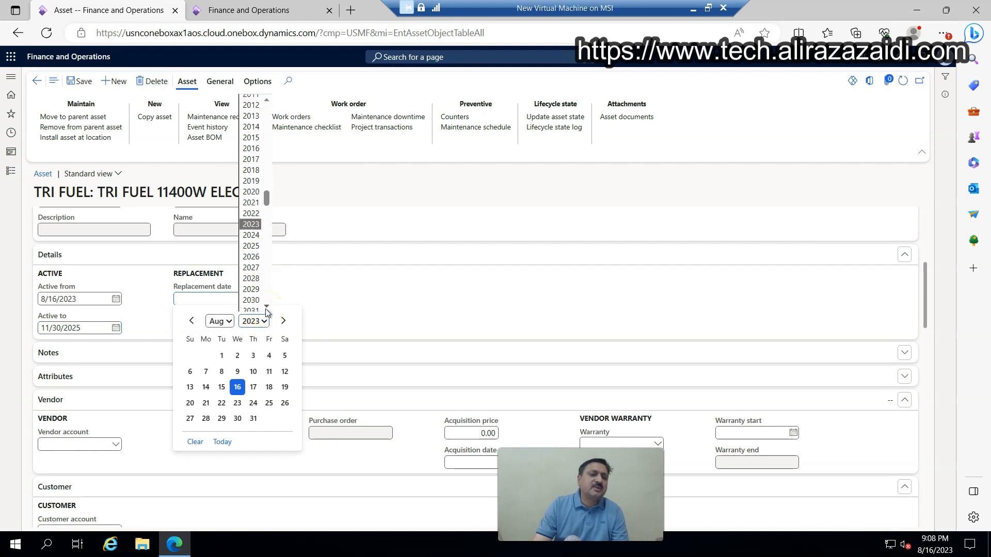
click(253, 279)
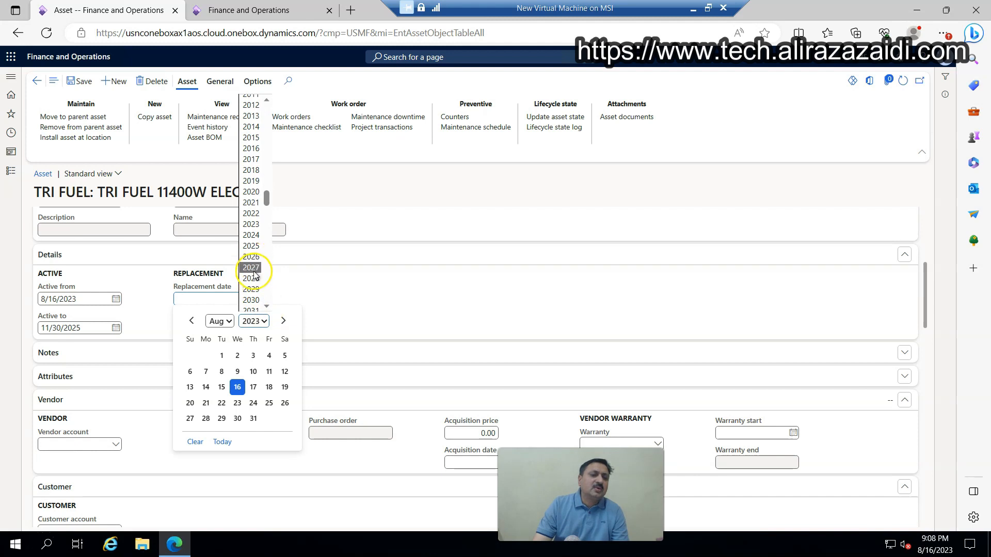
click(252, 268)
click(322, 296)
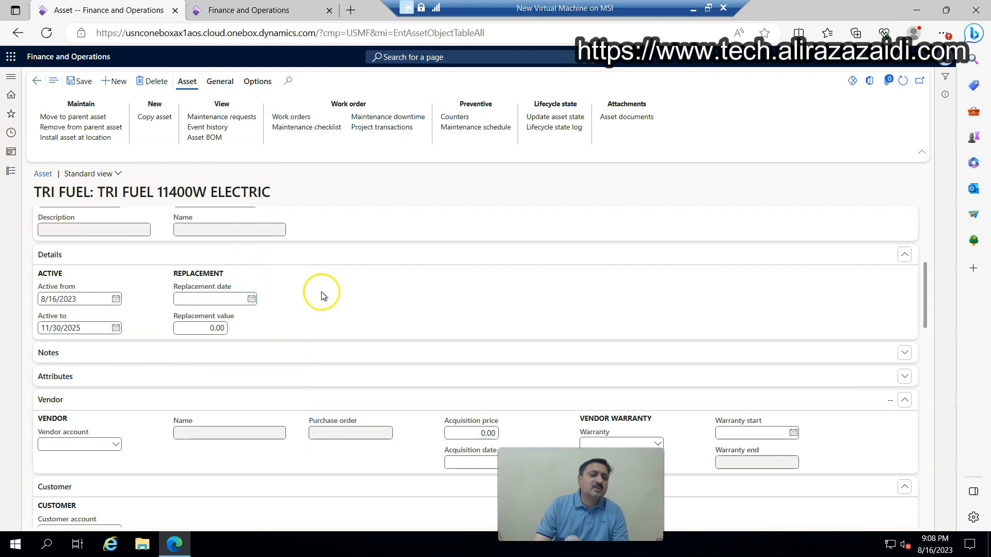
- Set the asset's replacement date to 8/31/2027 and its replacement value to 400.00
click(252, 300)
click(268, 321)
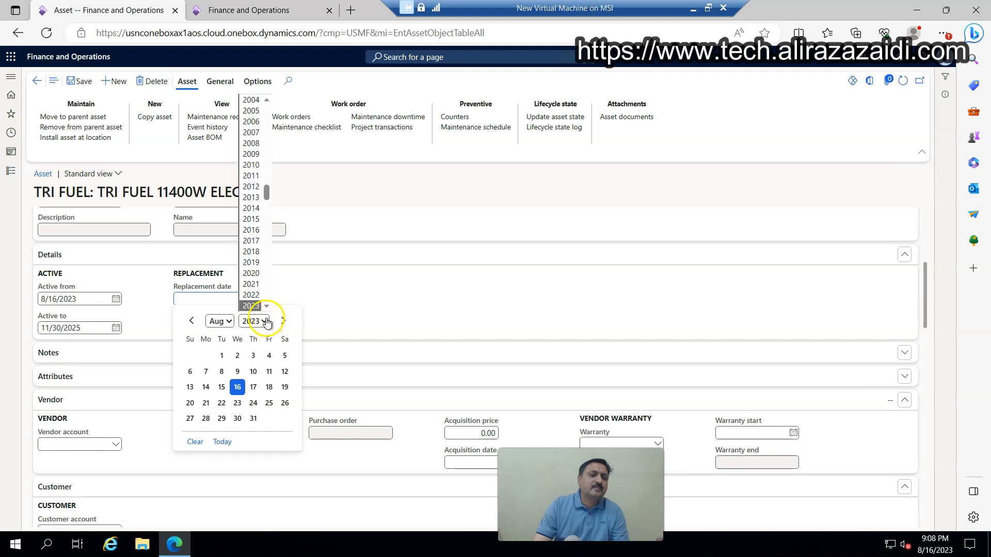
click(265, 309)
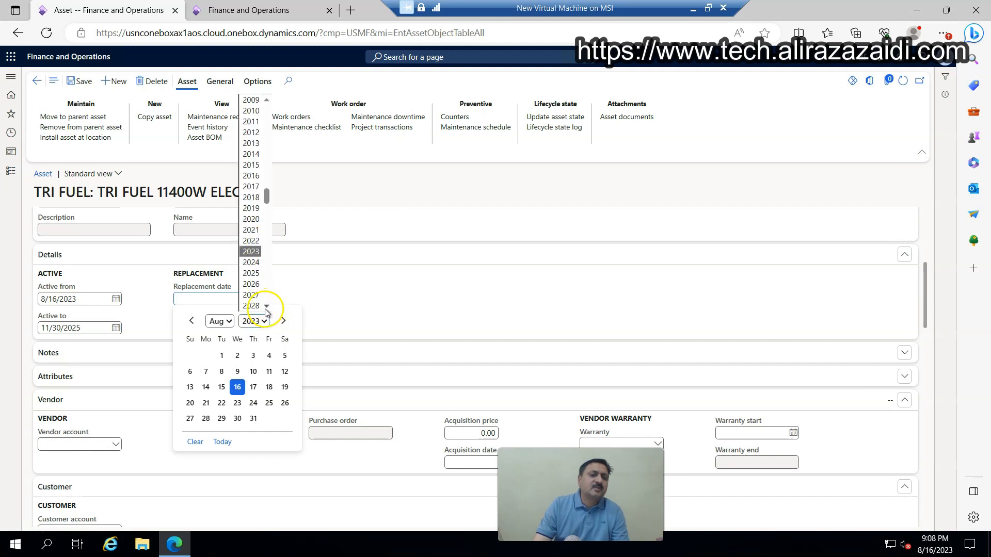
click(252, 295)
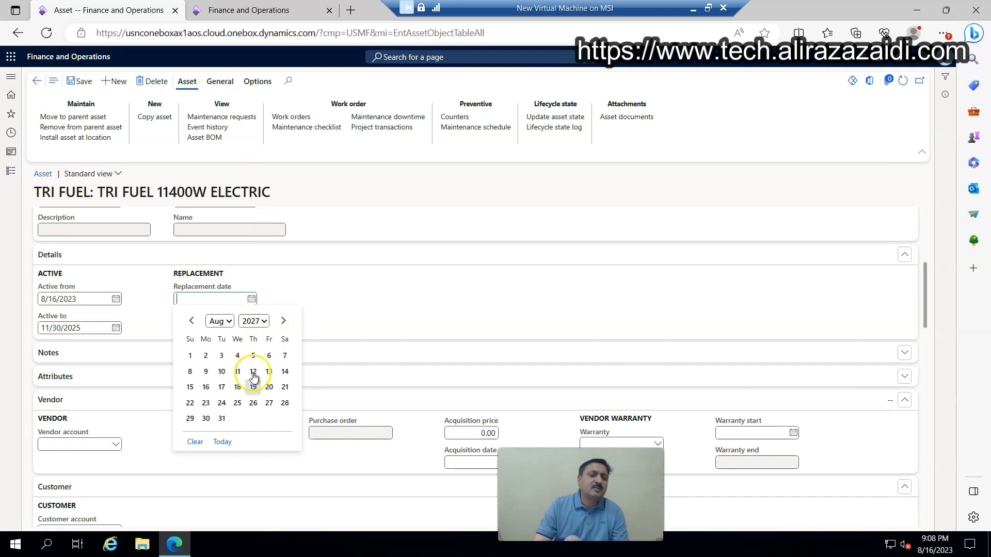
click(220, 419)
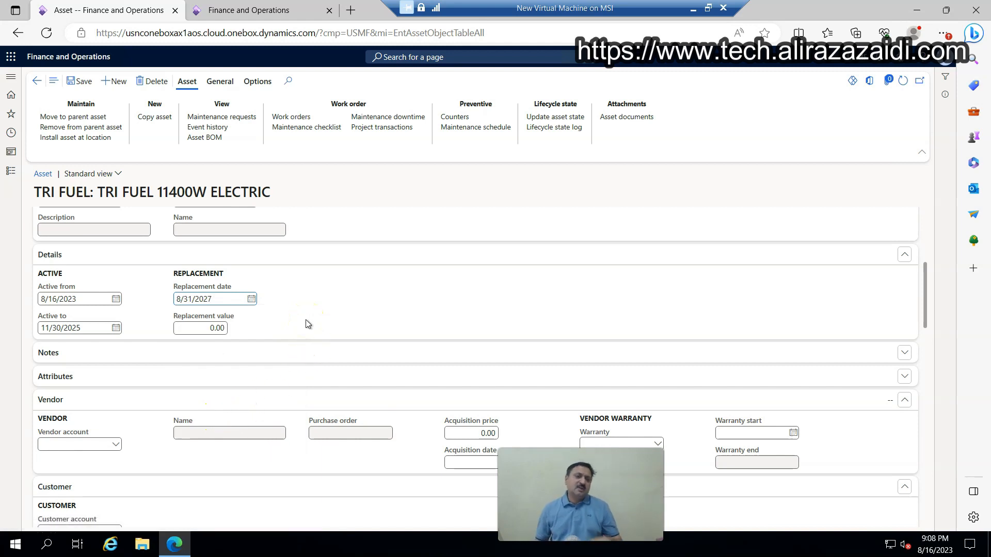
click(173, 308)
click(201, 325)
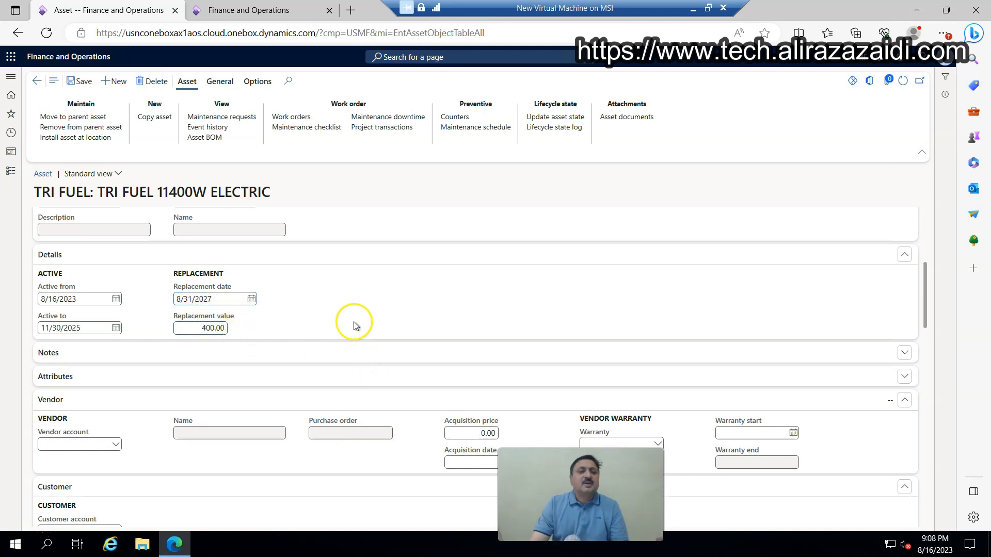
- Assign the 1 YR (1 Year Warranty) vendor warranty to the asset
scroll(354, 326, down, 2)
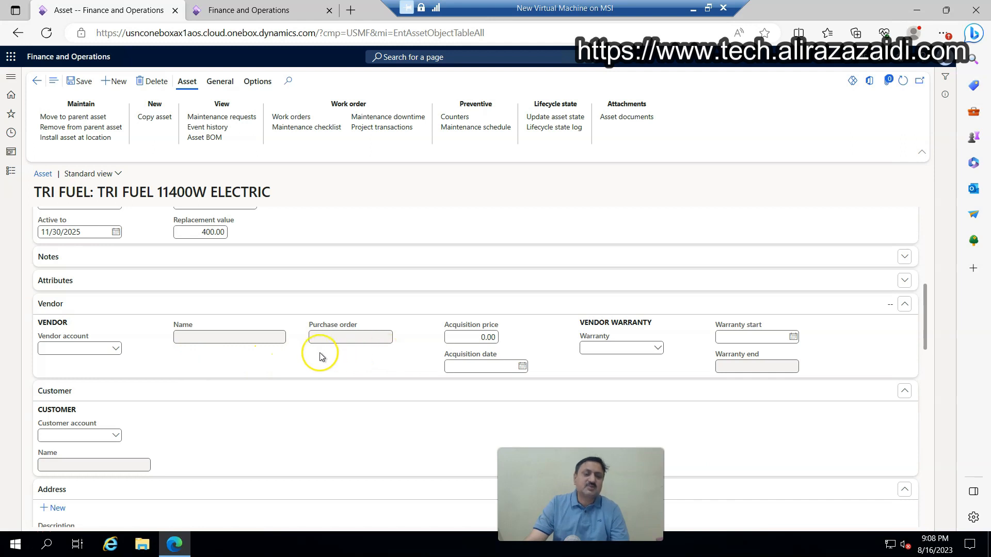
scroll(322, 357, down, 1)
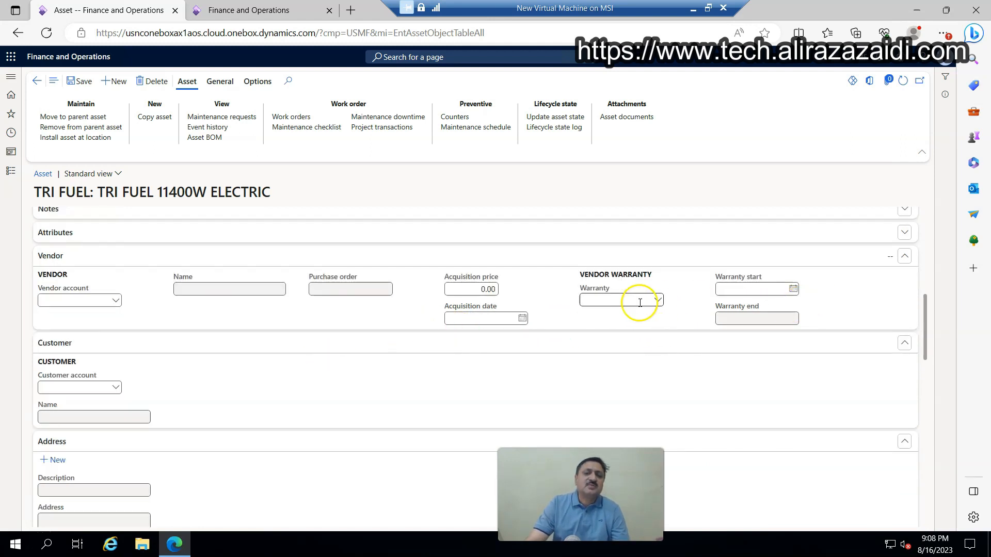
click(658, 301)
click(598, 328)
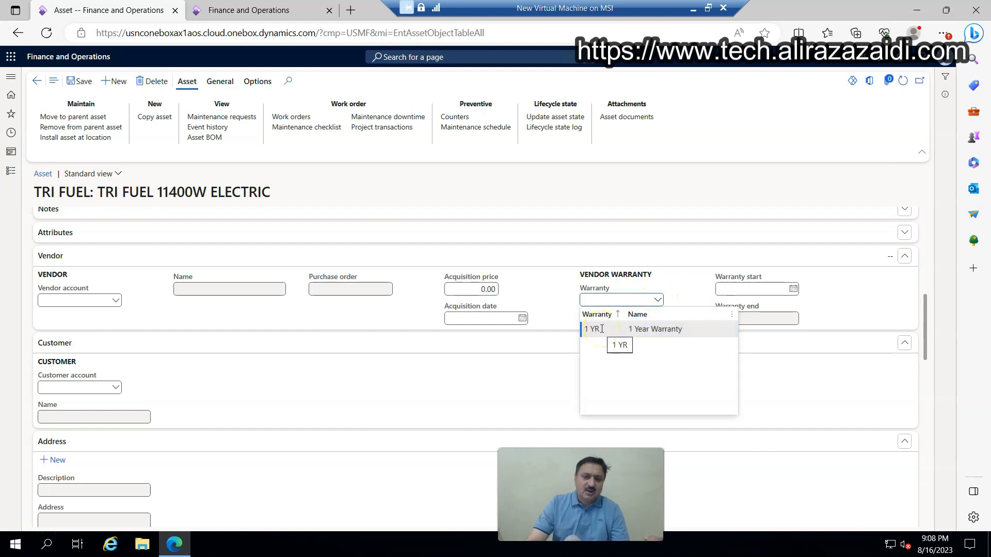
click(602, 328)
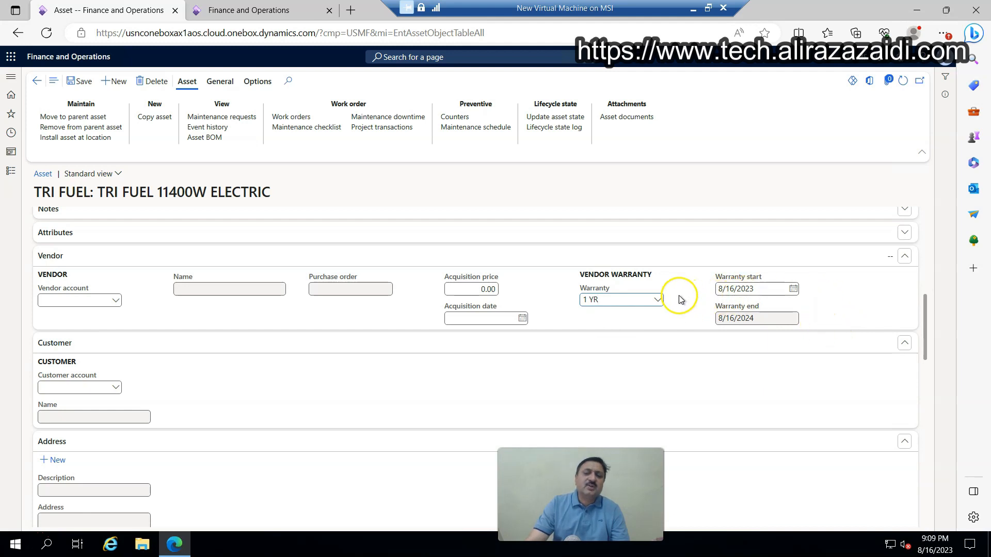
- Review the asset's active dates and its customer, address, maintenance plan, maintenance round and financial dimension sections
scroll(289, 282, up, 4)
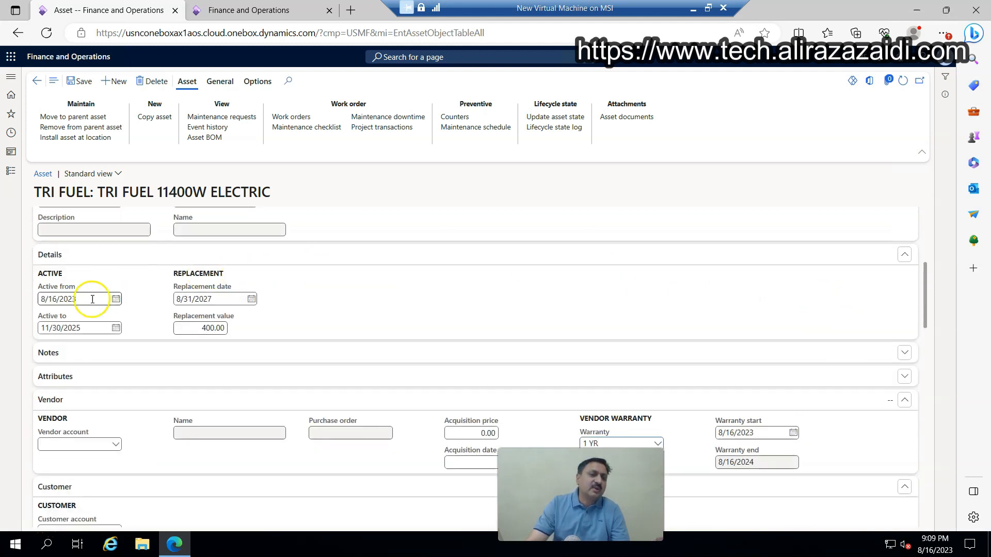
scroll(155, 289, down, 5)
scroll(255, 286, down, 3)
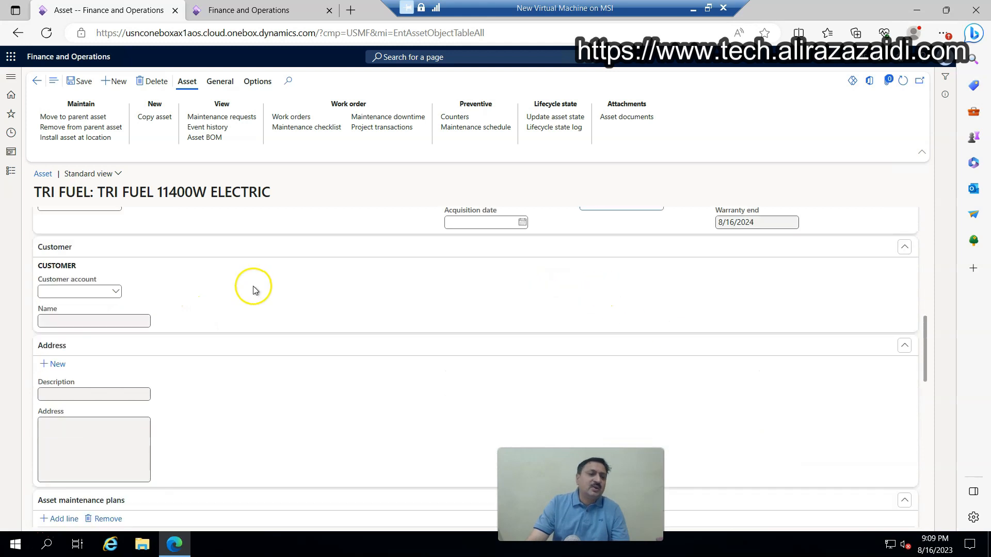
scroll(245, 298, down, 4)
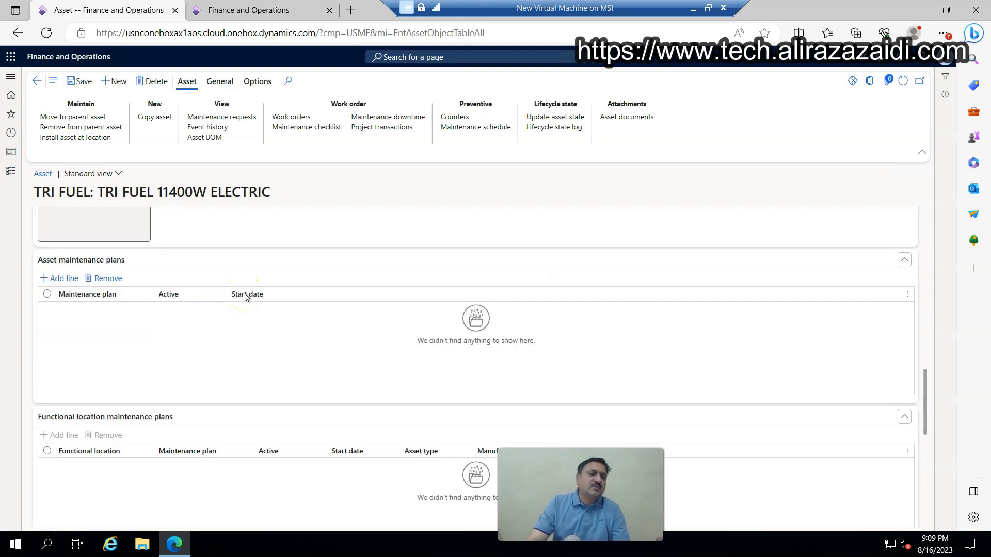
scroll(245, 297, down, 2)
scroll(243, 296, up, 1)
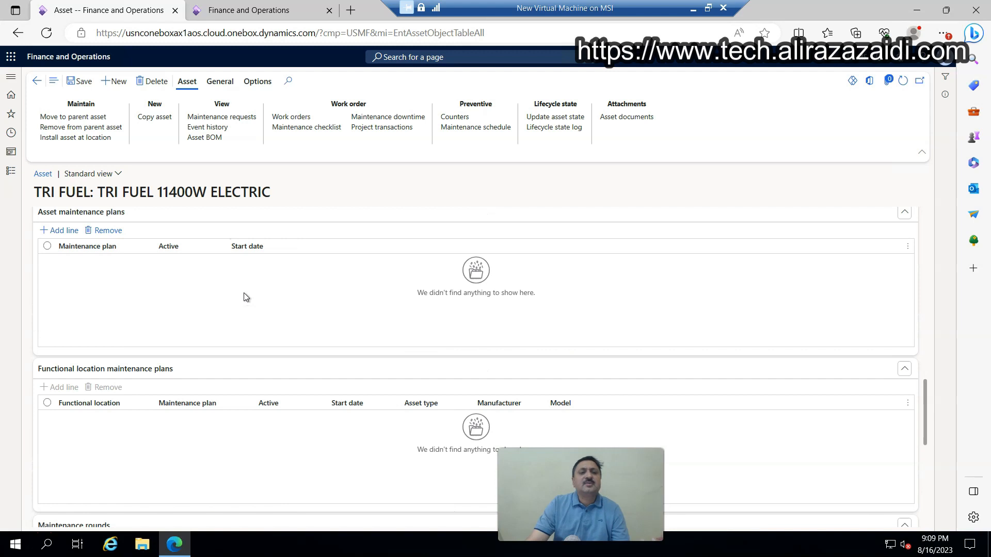
scroll(245, 297, down, 2)
click(127, 344)
scroll(127, 344, down, 2)
scroll(95, 431, down, 3)
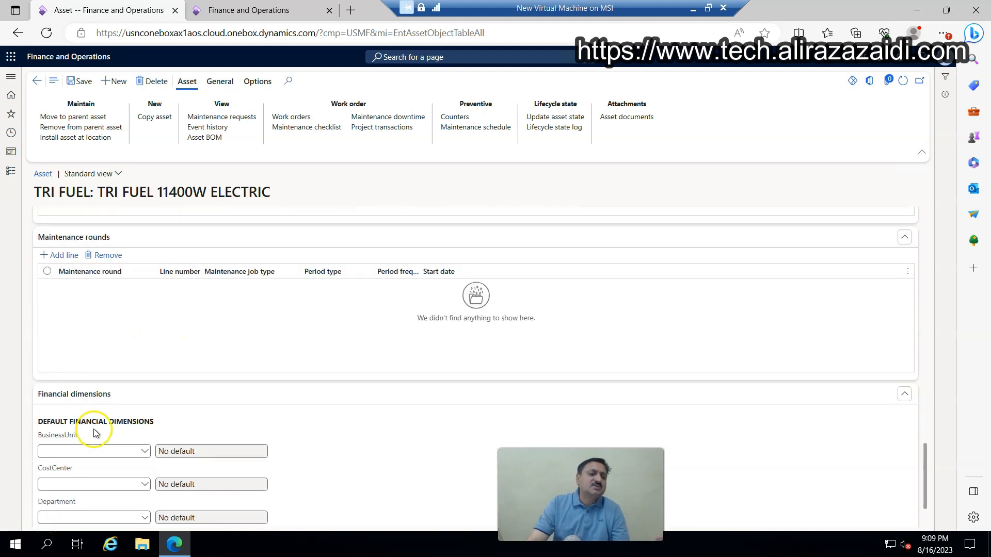
scroll(115, 394, up, 2)
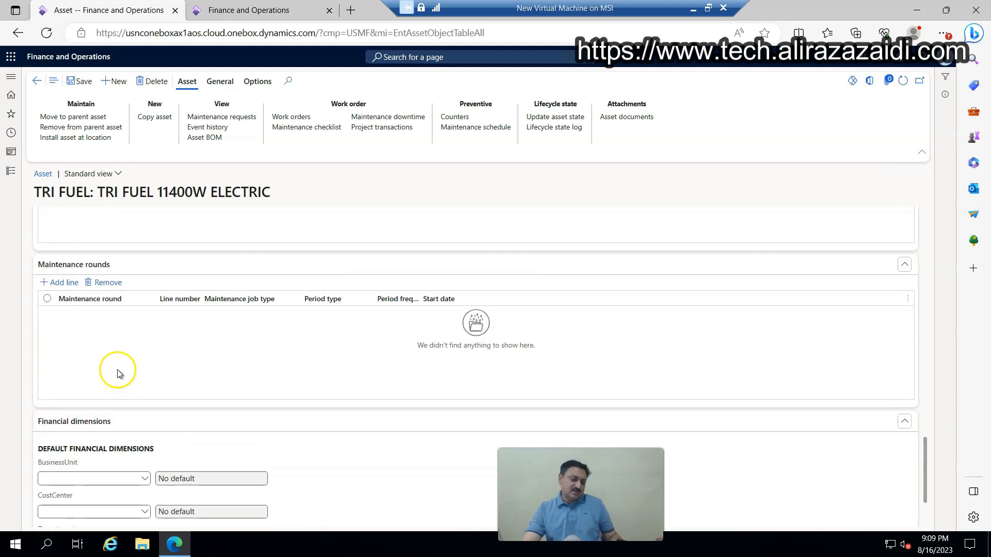
scroll(117, 377, down, 1)
scroll(118, 373, down, 1)
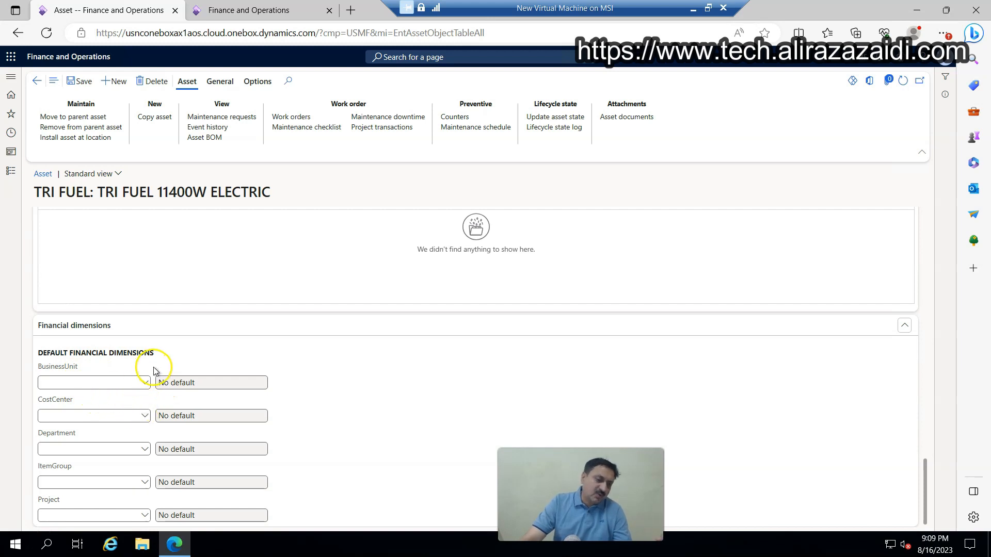
- Add a line to the asset's maintenance rounds and open the Maintenance rounds setup page from its Maintenance round field
scroll(155, 372, up, 2)
scroll(156, 372, up, 1)
click(66, 331)
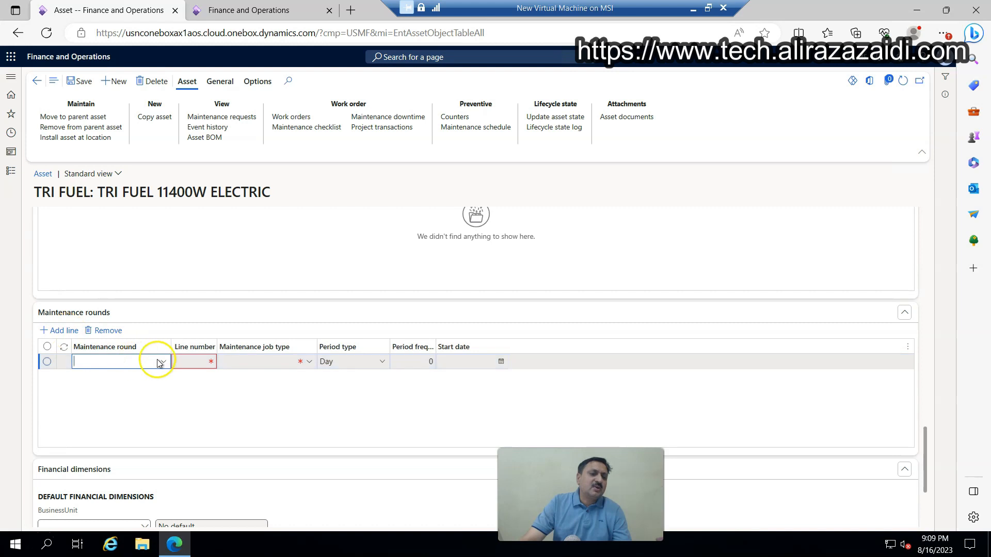
click(164, 362)
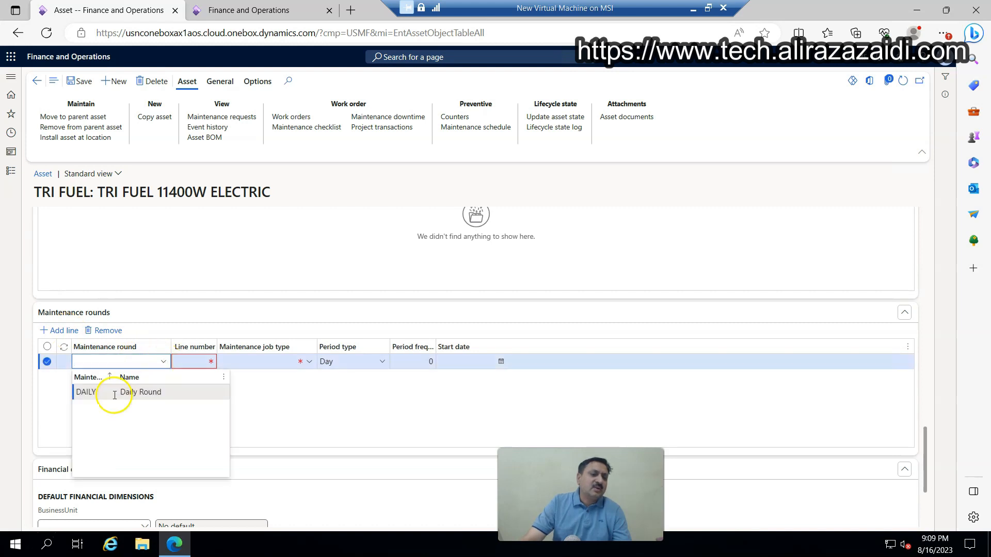
click(159, 357)
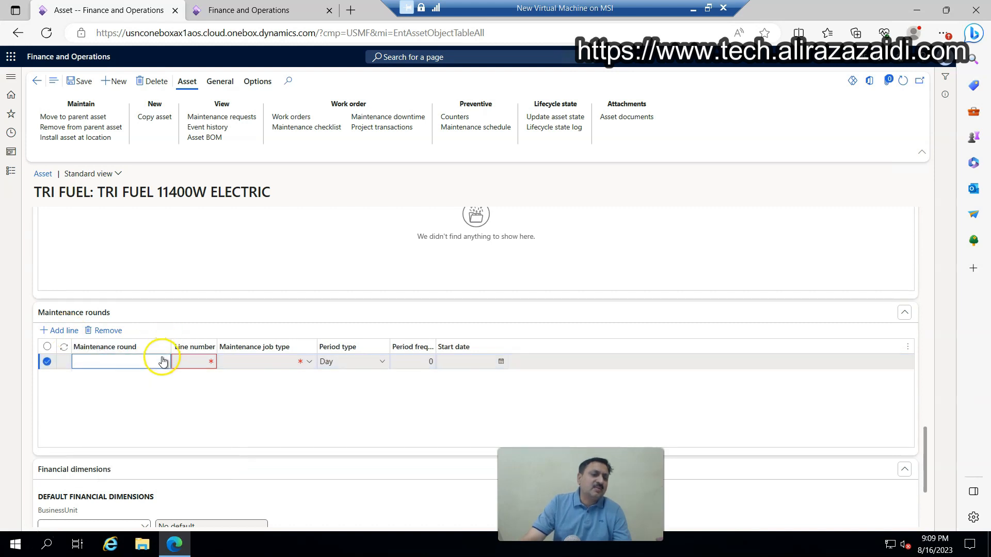
right_click(159, 360)
click(186, 514)
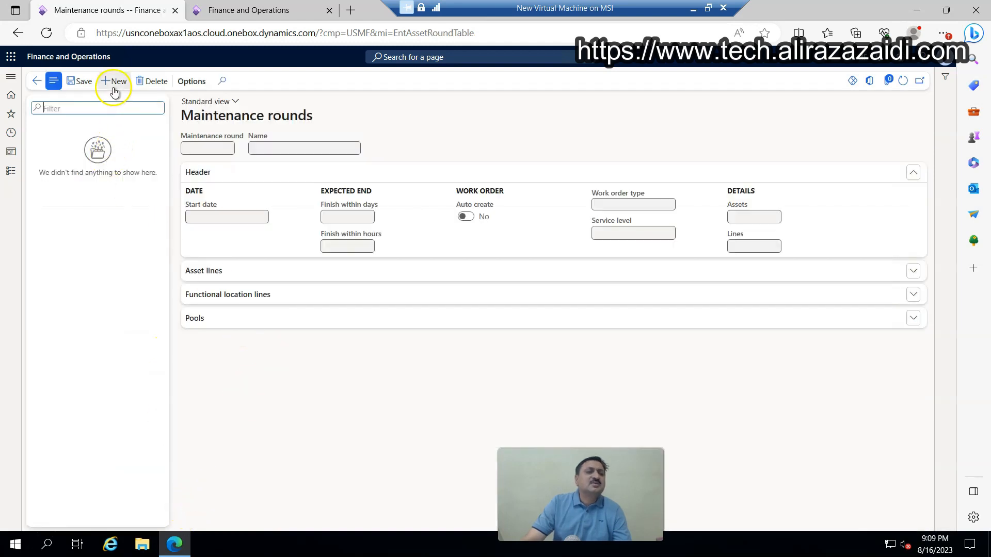
- Create maintenance round 6 Month, named 6 Month Maintenance round, with start date 8/16/2023, and return to the asset
click(114, 85)
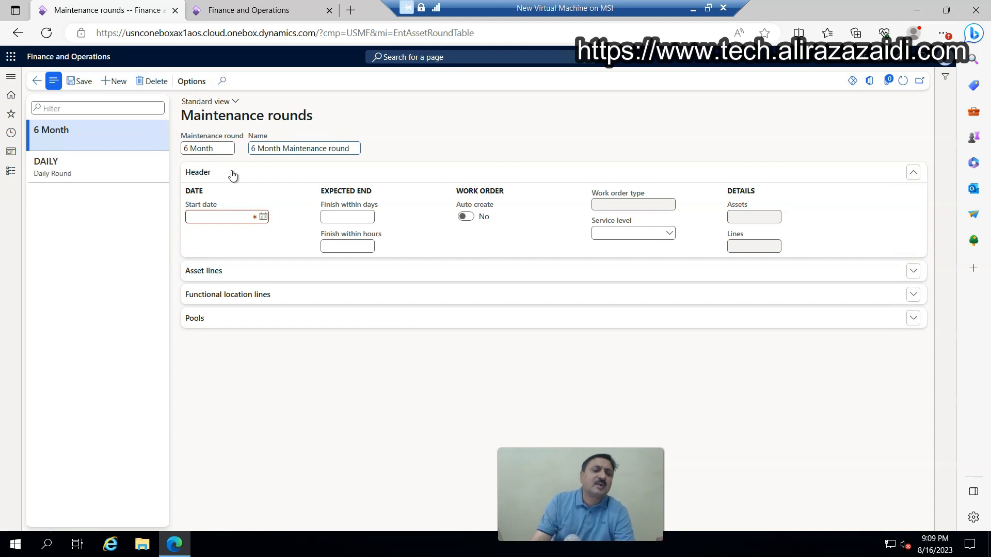
click(265, 218)
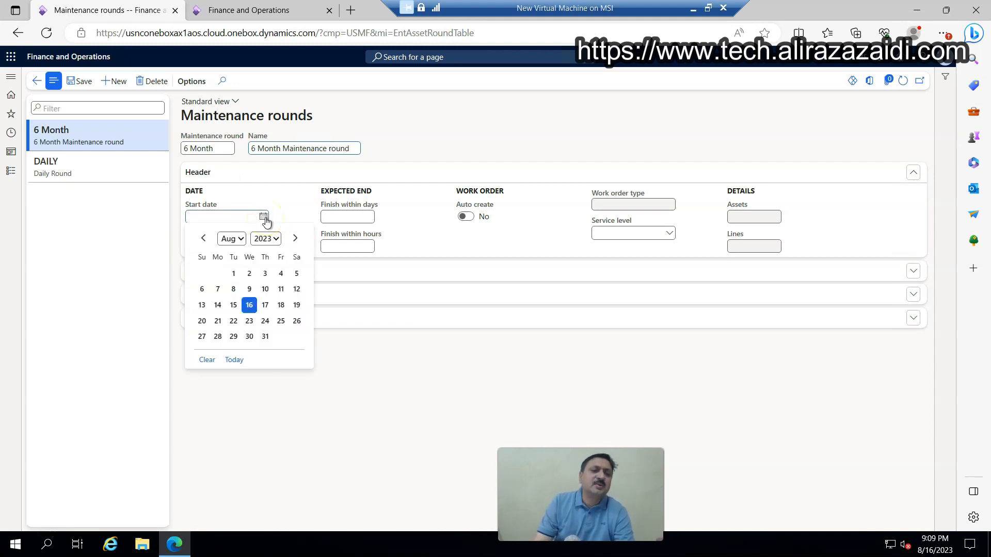
click(253, 309)
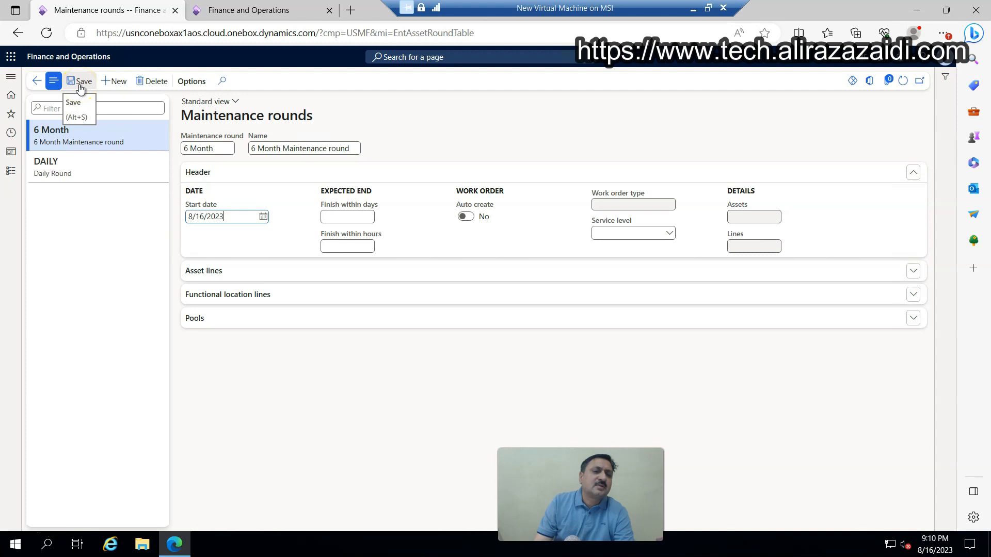
click(37, 81)
click(220, 285)
- Assign the 6 Month round to the asset's new maintenance round line with the Preventive maintenance job type
click(163, 362)
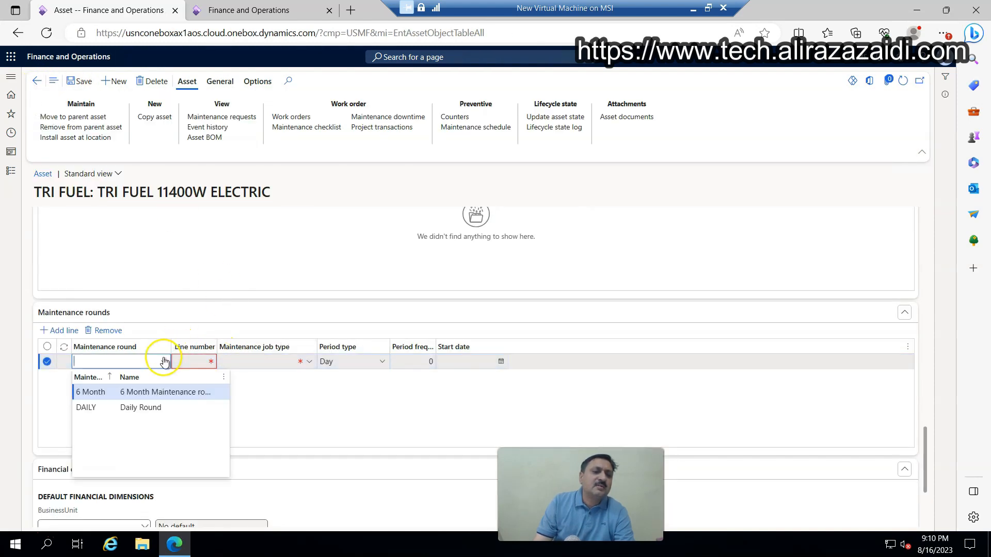
click(103, 392)
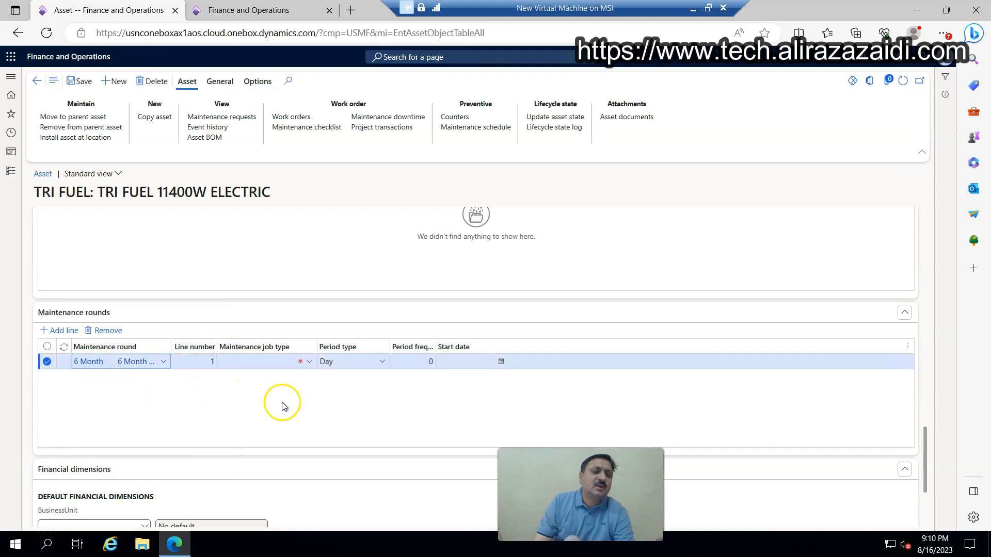
click(307, 361)
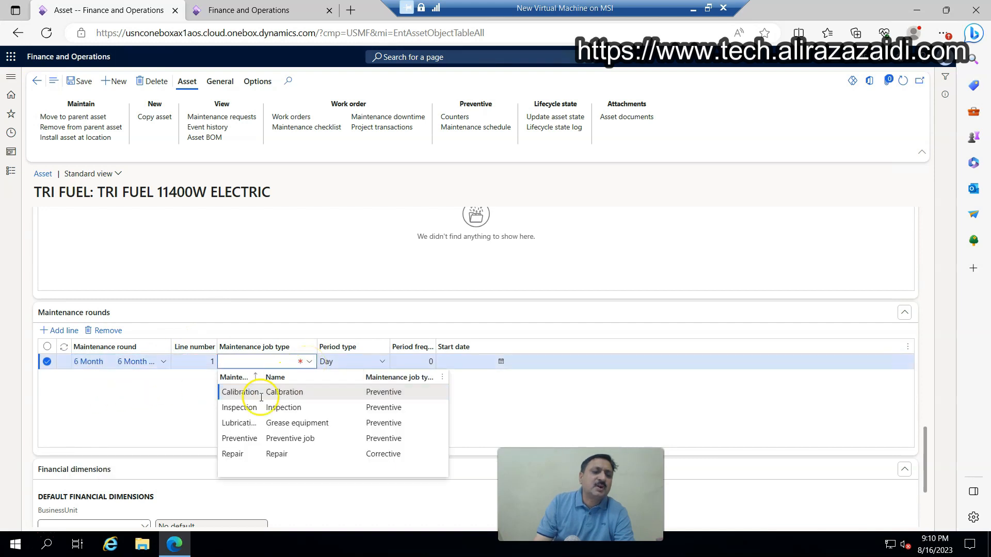
click(241, 441)
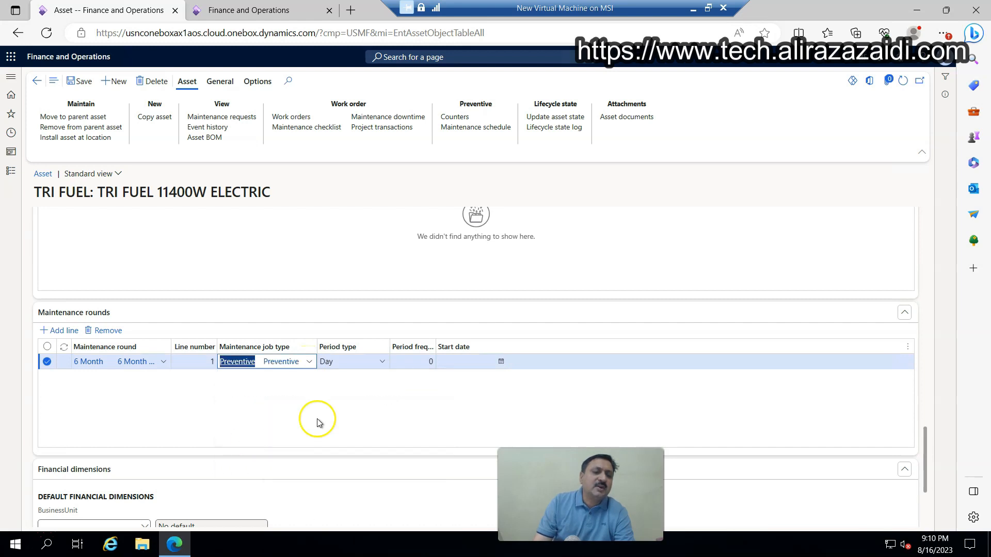
- Set the maintenance round line's period type to Month, period frequency to 6 and start date to 8/16/2023
click(381, 364)
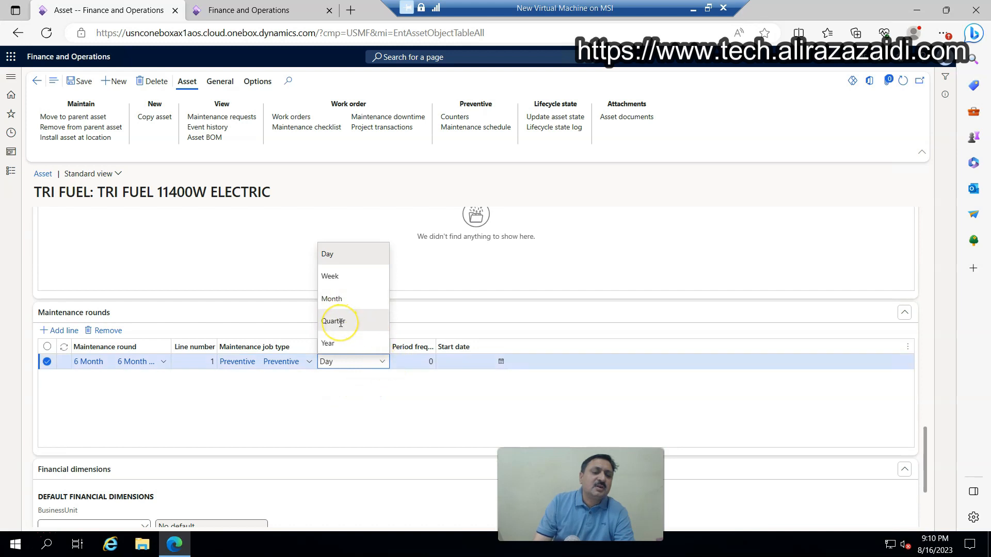
click(341, 297)
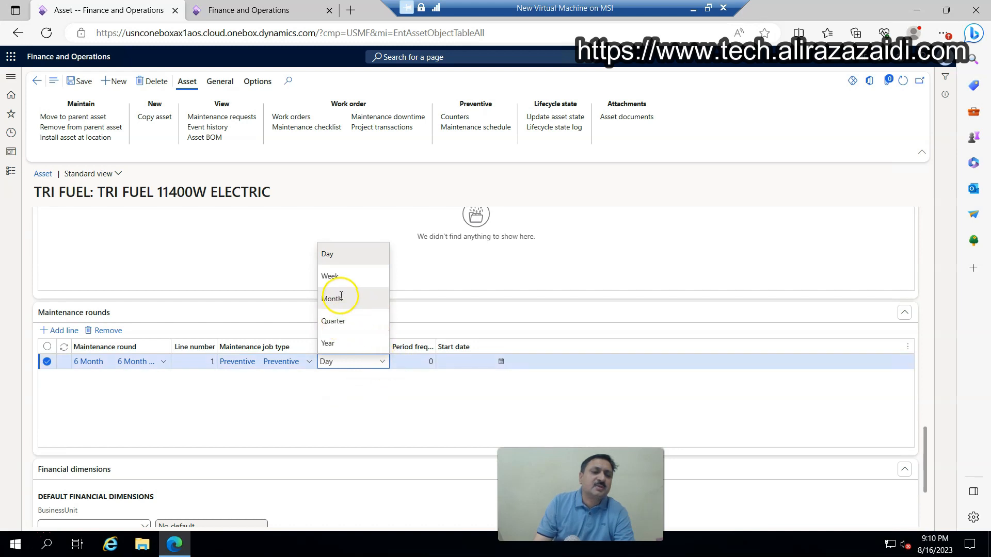
click(410, 361)
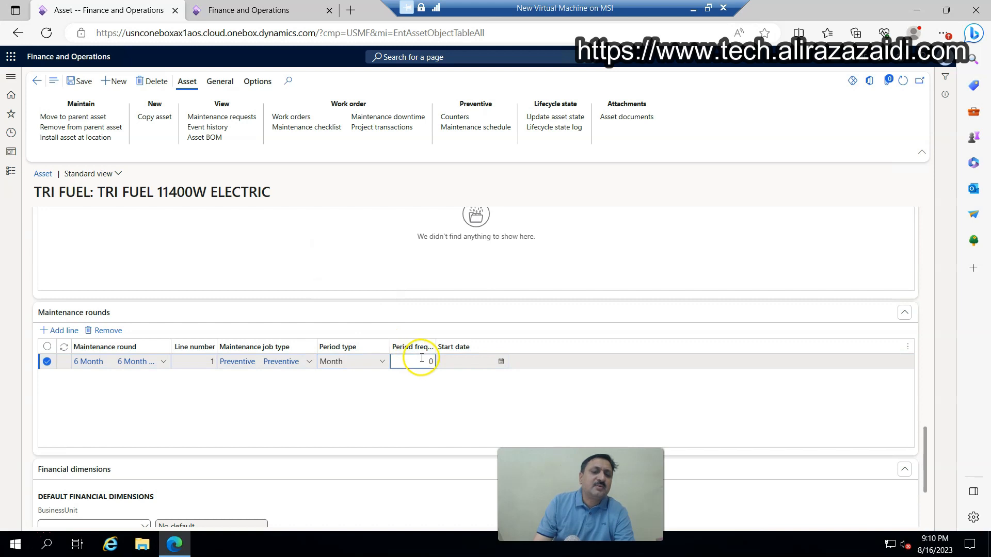
text(6)
click(501, 362)
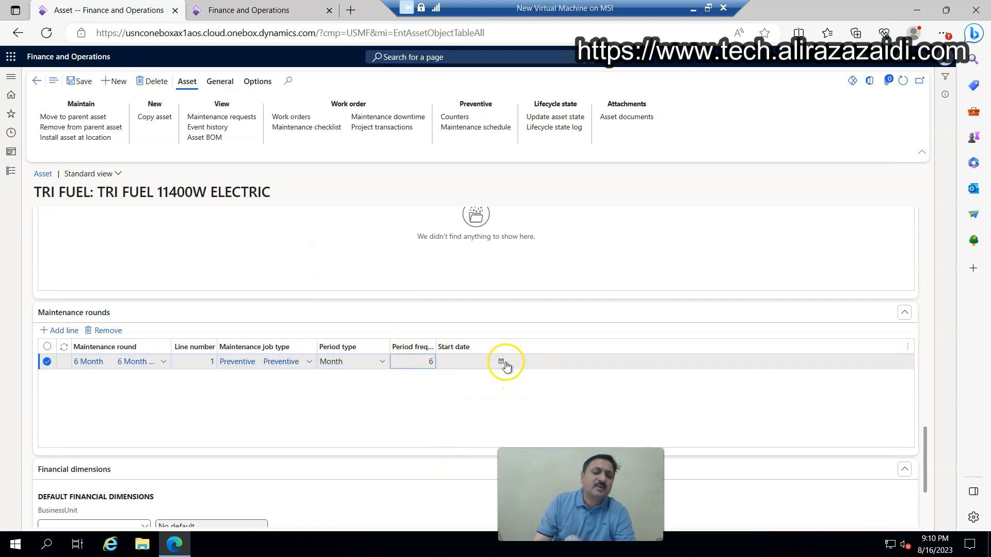
click(502, 364)
click(501, 364)
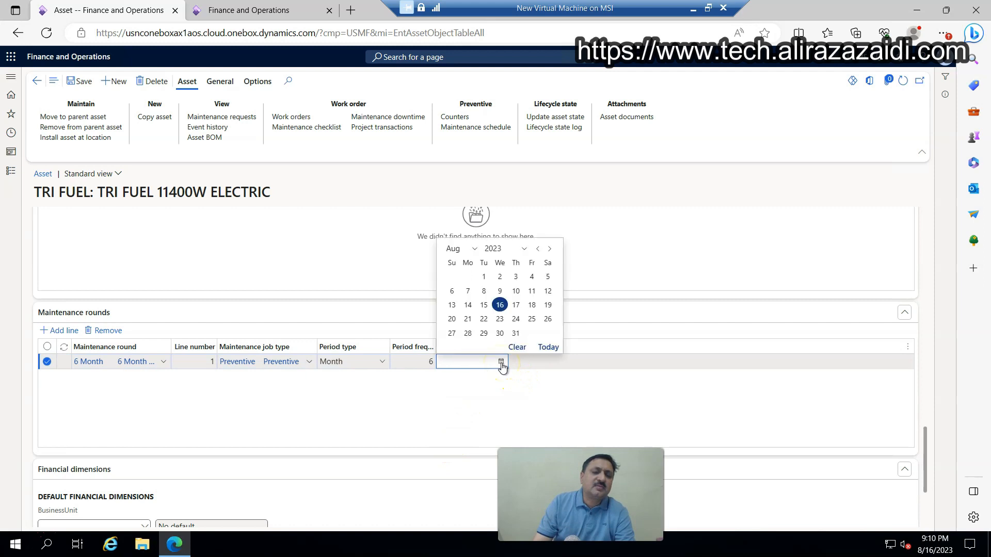
click(500, 305)
click(352, 417)
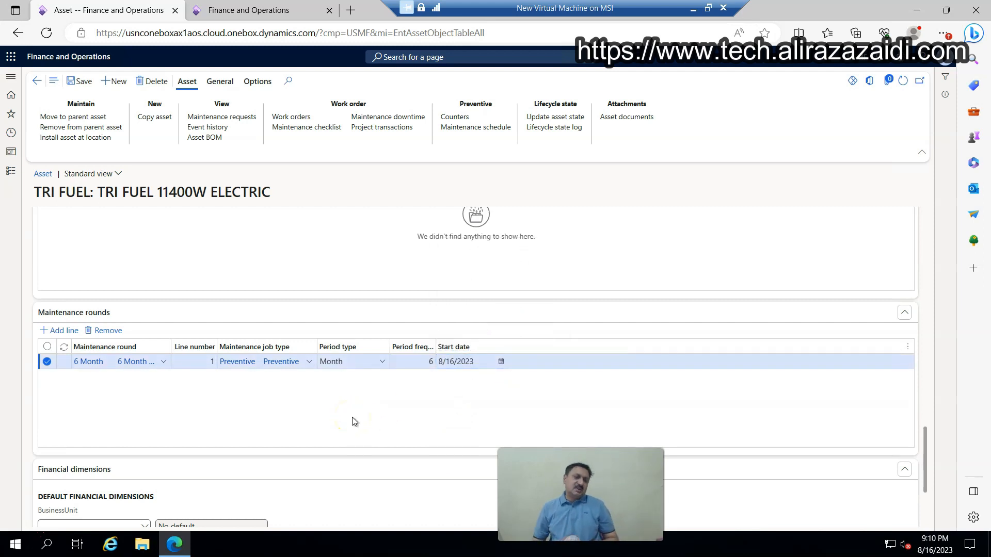
- Open the Asset types page in the Asset management setup
scroll(352, 418, down, 3)
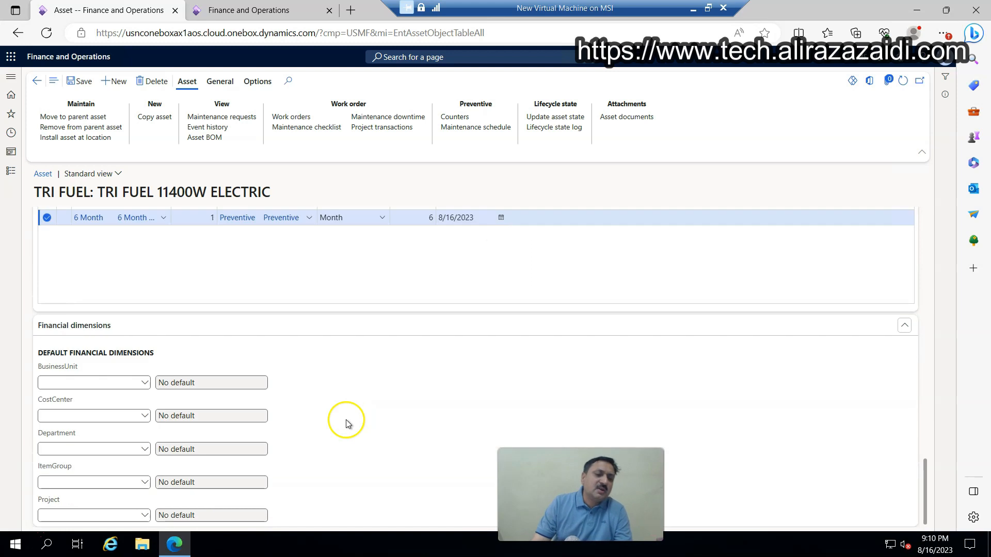
scroll(85, 394, up, 9)
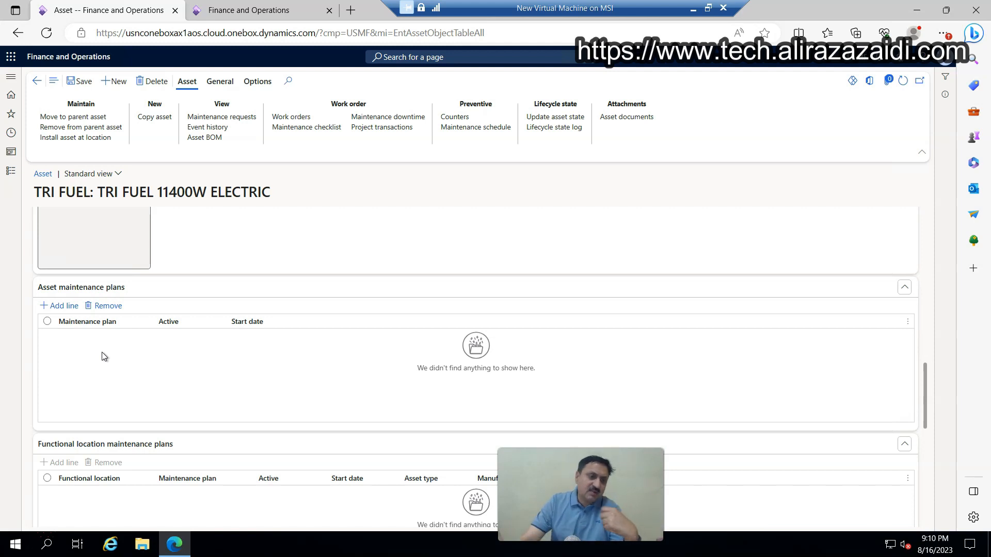
scroll(102, 352, up, 15)
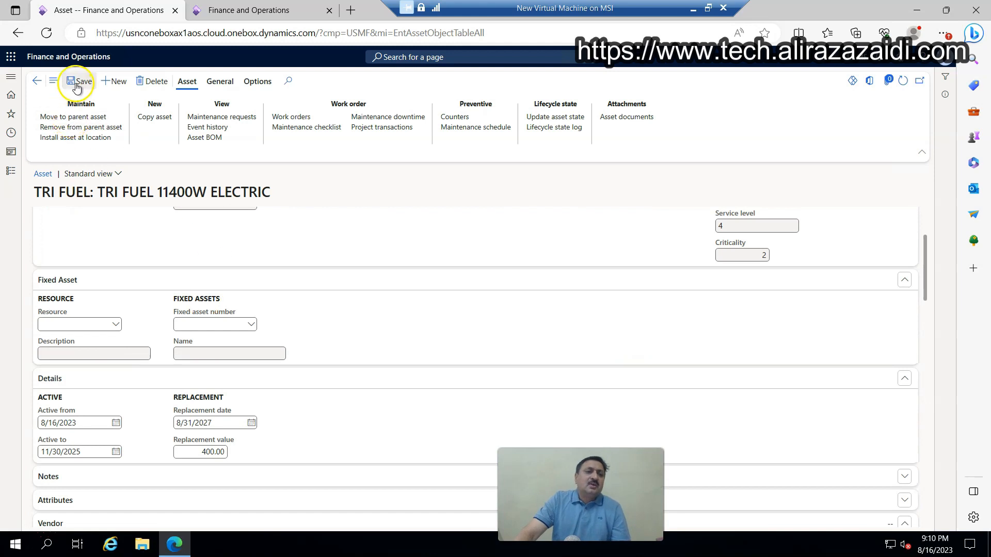
click(8, 178)
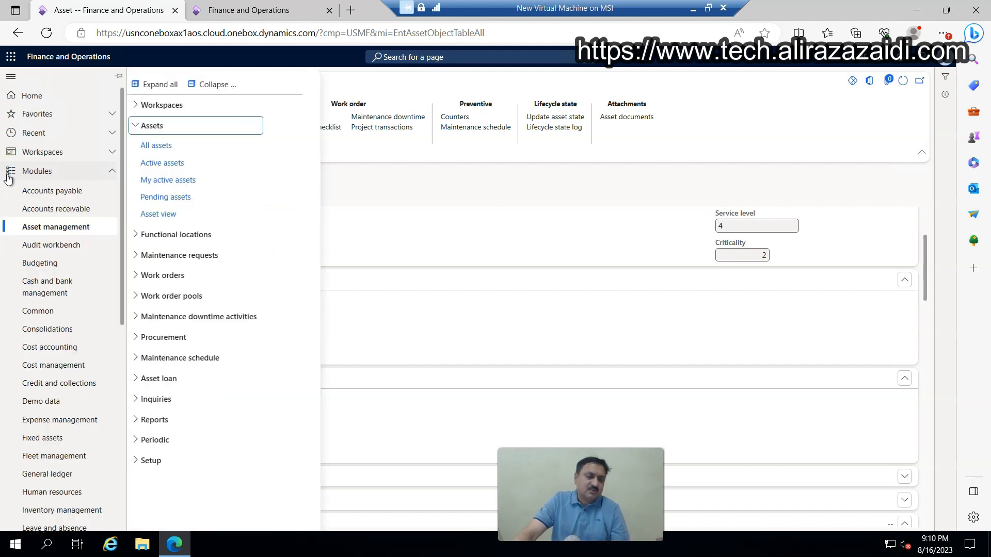
click(160, 461)
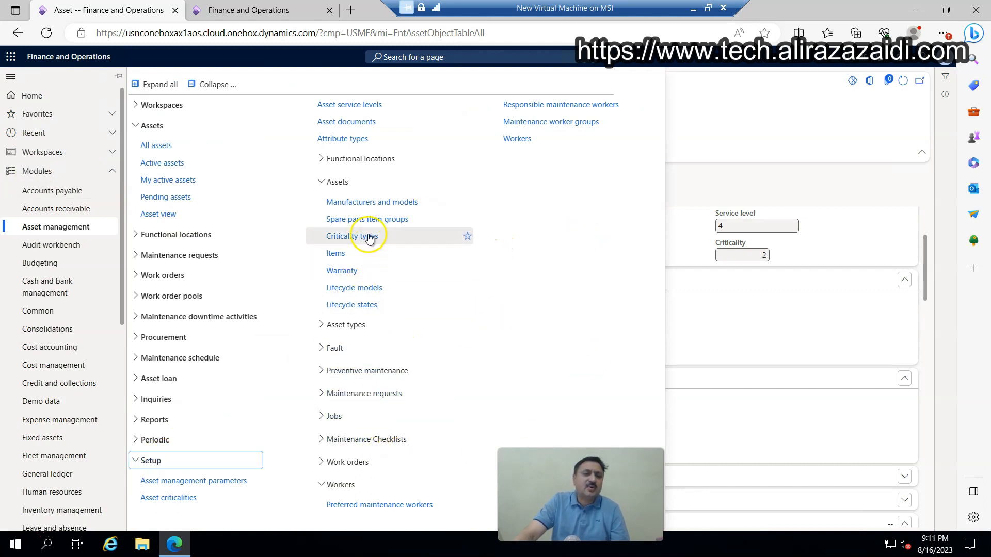
click(155, 462)
click(156, 462)
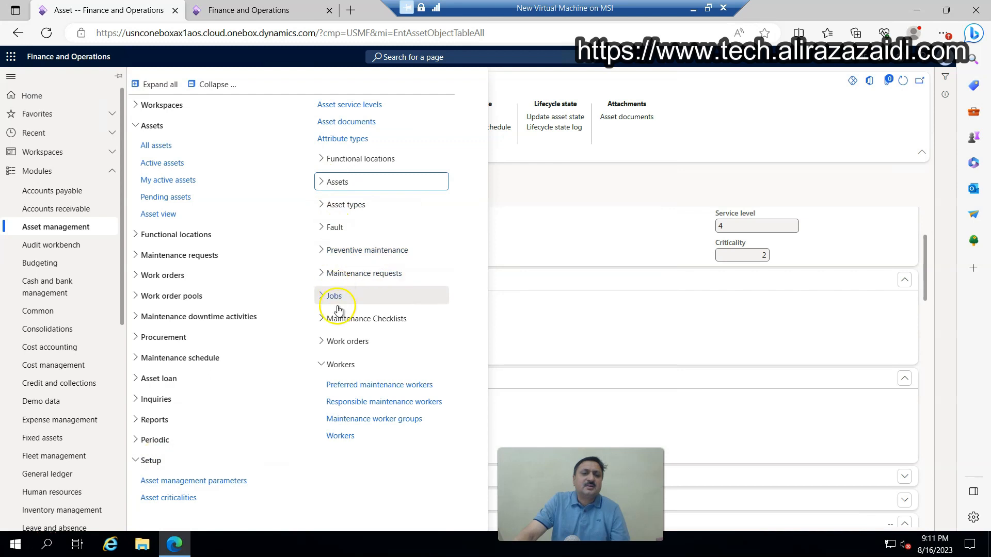
click(322, 363)
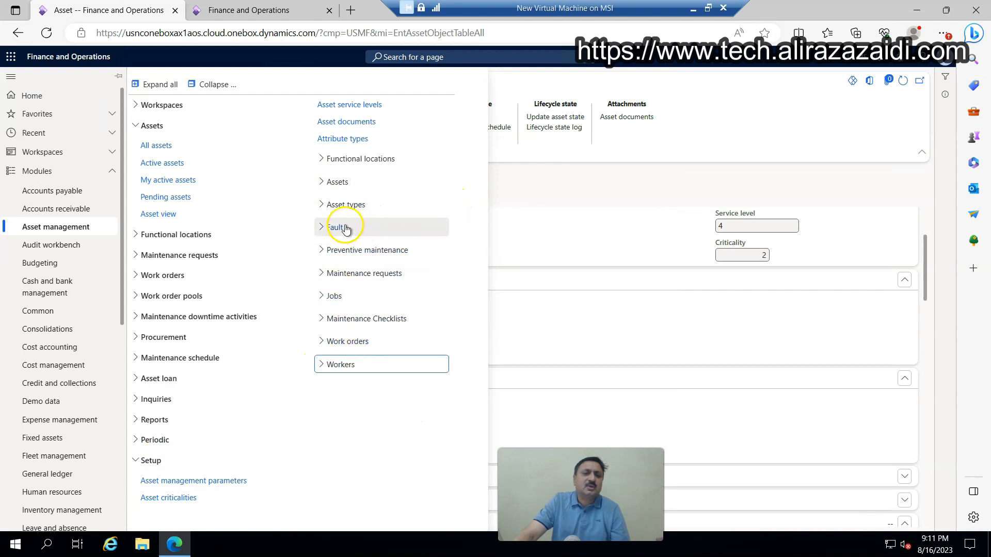
click(340, 205)
click(350, 231)
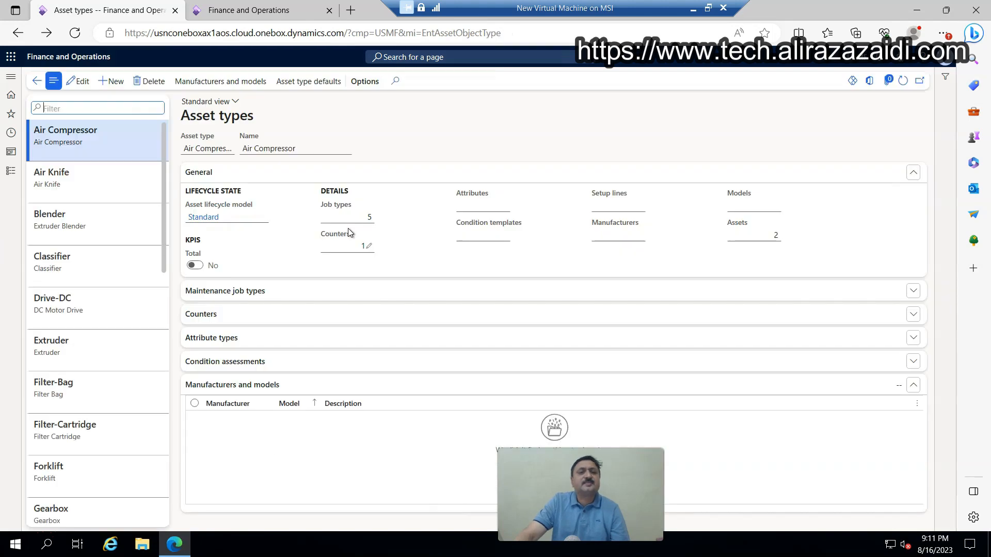
- Create and save asset type Gen Engine, named Generator Engine, marking Inspection and Lubrication in its remaining maintenance job types
click(111, 81)
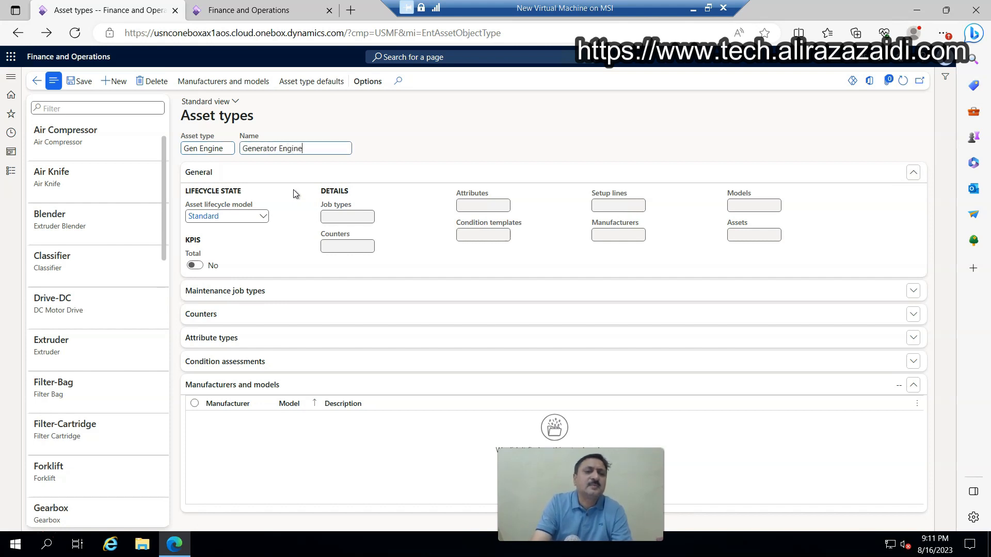
click(232, 294)
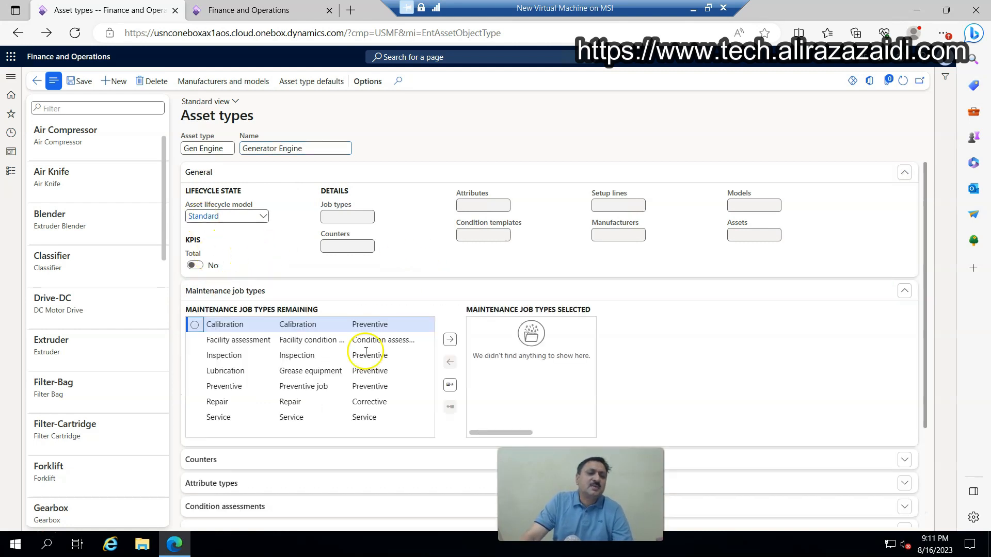
click(194, 355)
click(195, 370)
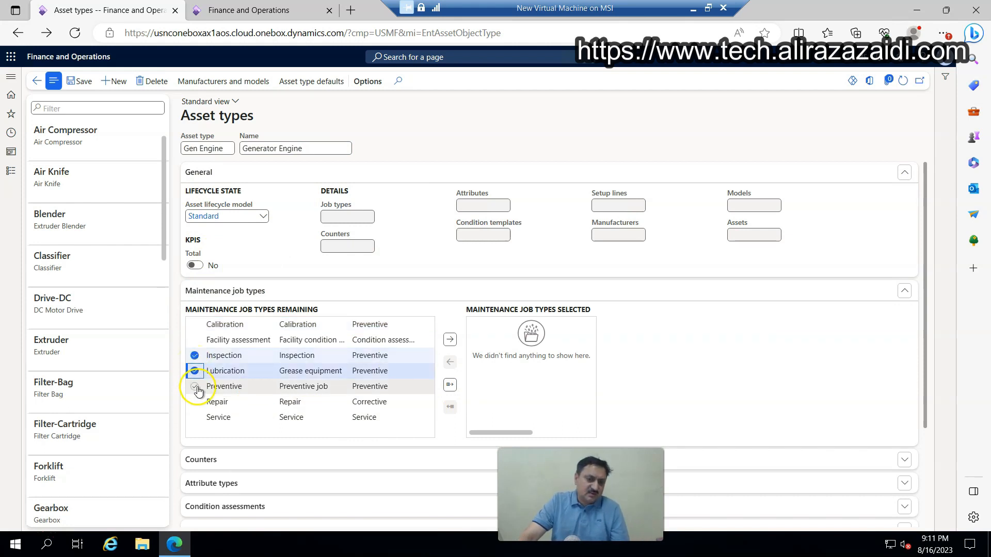
click(80, 82)
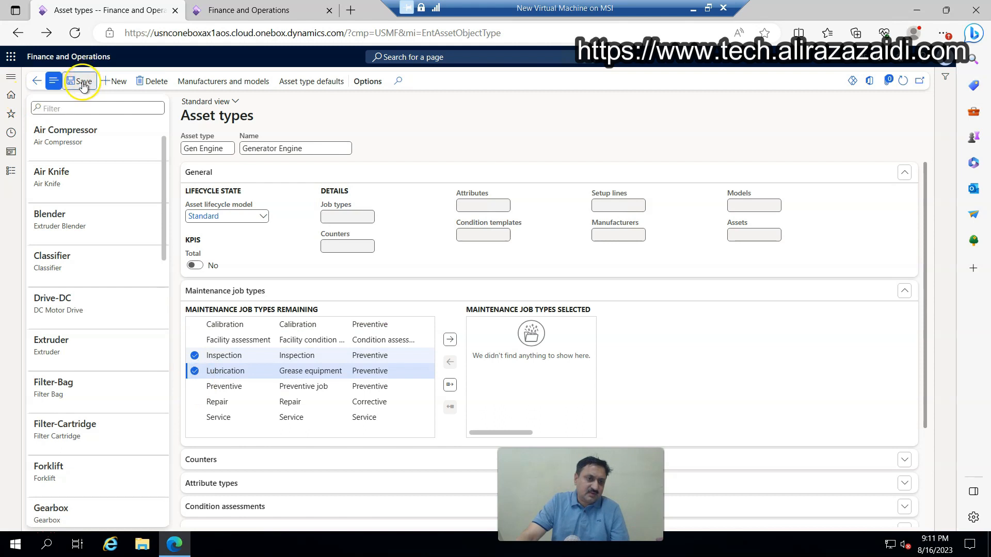
- Assign the Calibration, Facility assessment, Inspection, Lubrication, Preventive, Repair and Service maintenance job types to the Gen Engine asset type
click(195, 324)
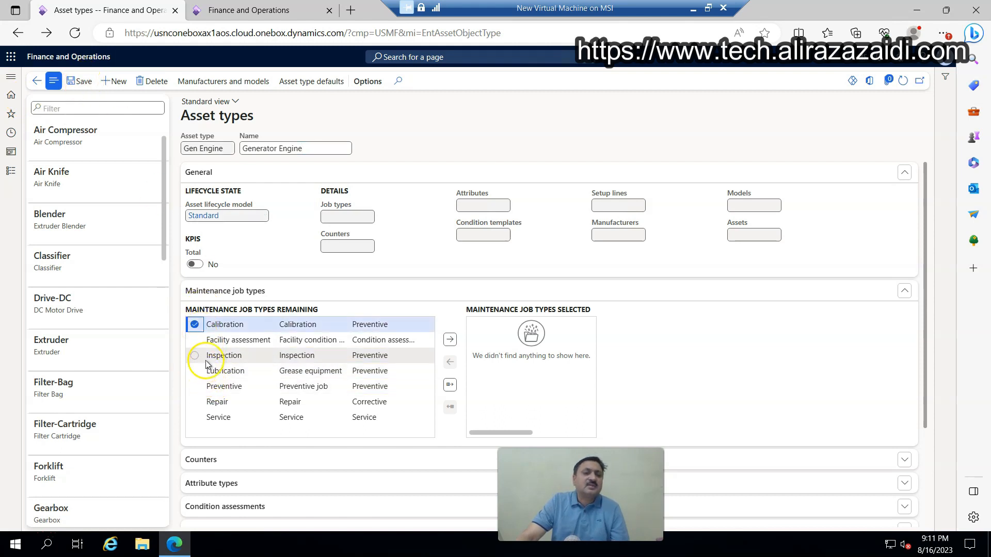
click(194, 340)
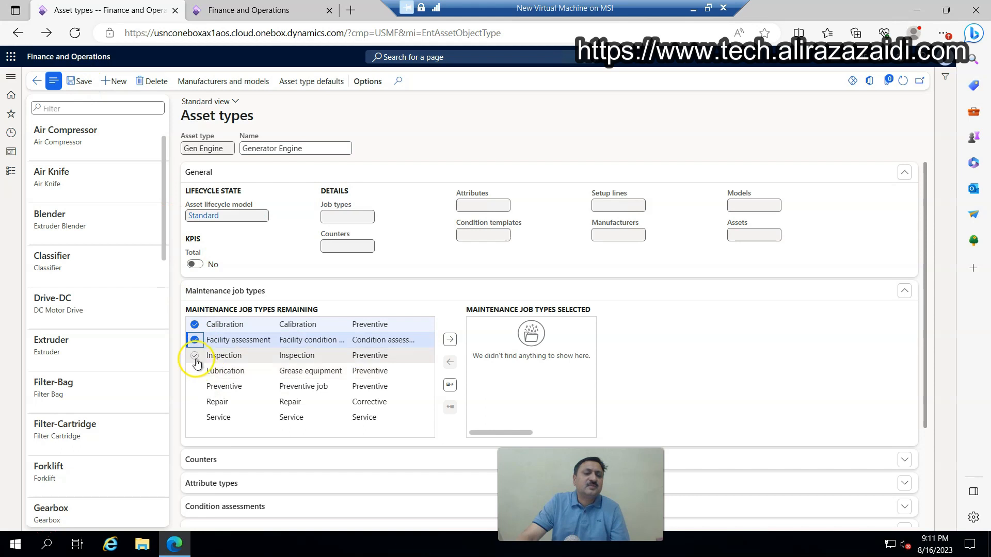
click(194, 355)
click(195, 370)
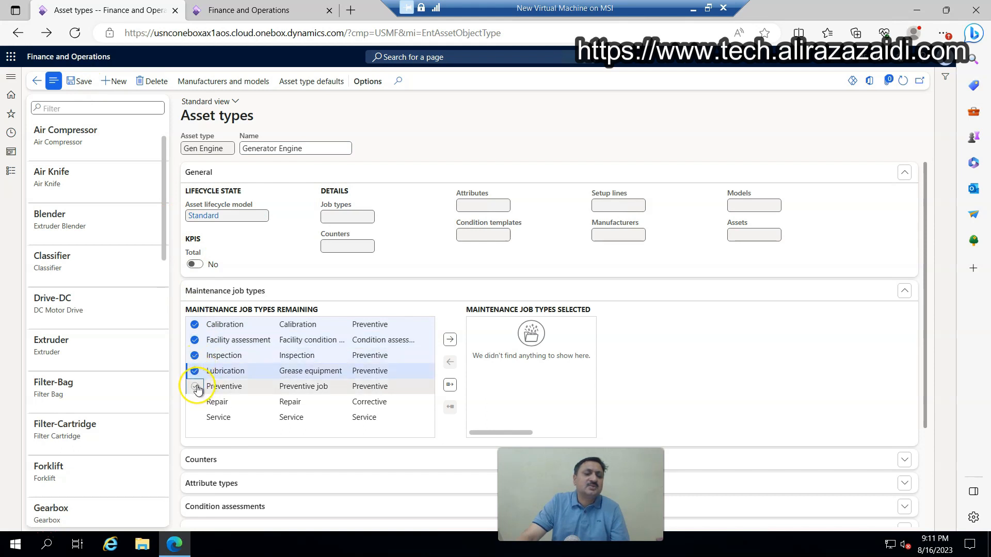
click(194, 386)
click(194, 401)
click(195, 417)
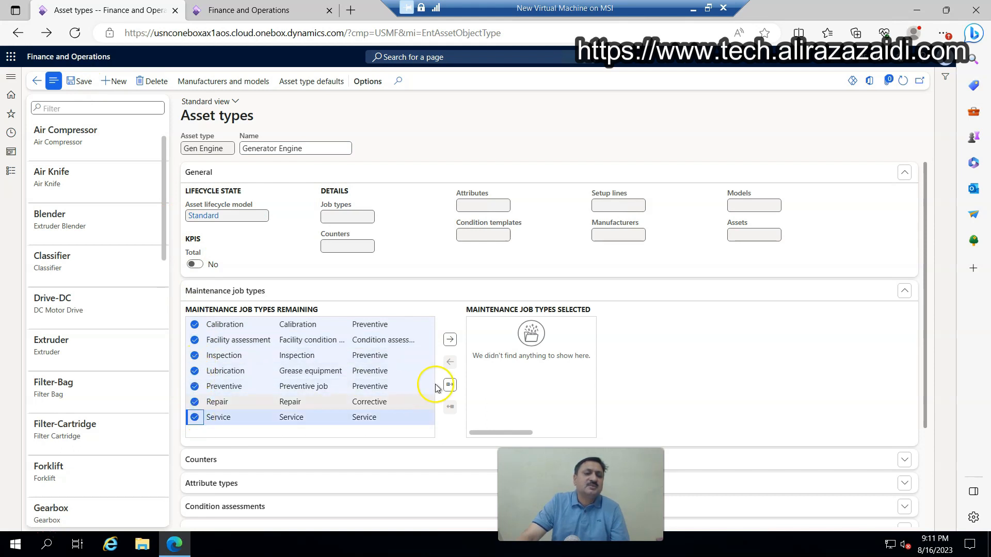
click(450, 340)
- Add the Hours counter to the selected asset counters of the Gen Engine asset type
scroll(334, 354, down, 1)
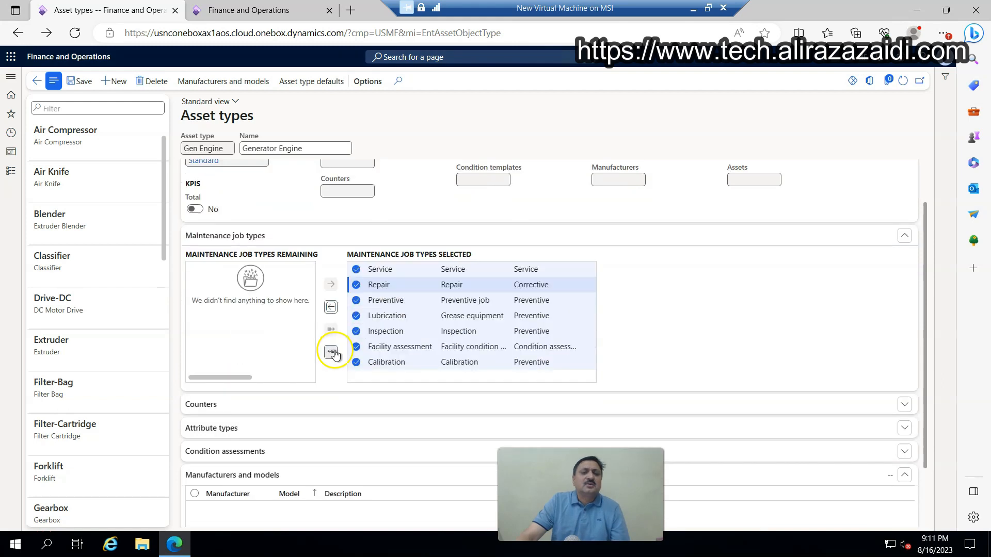
scroll(335, 354, down, 1)
click(229, 331)
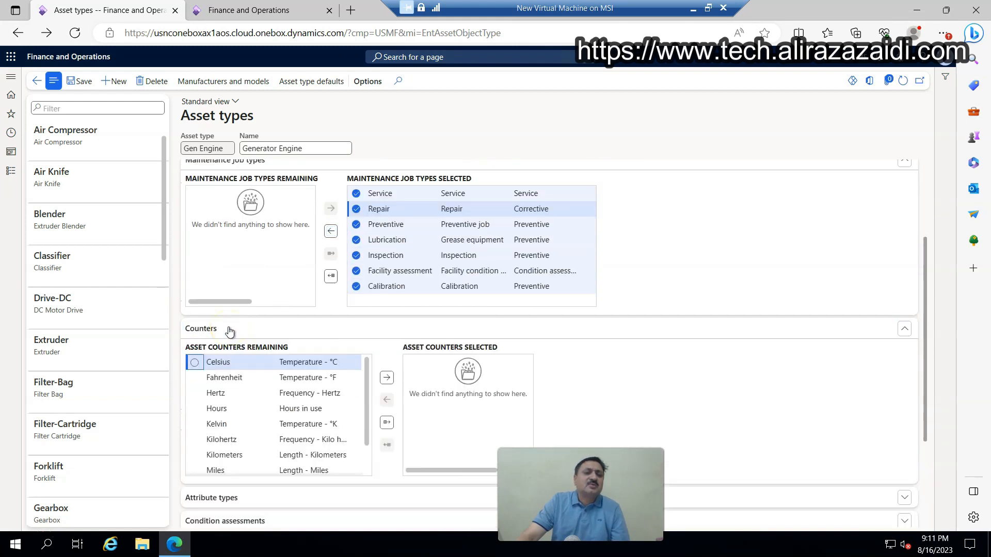
click(245, 408)
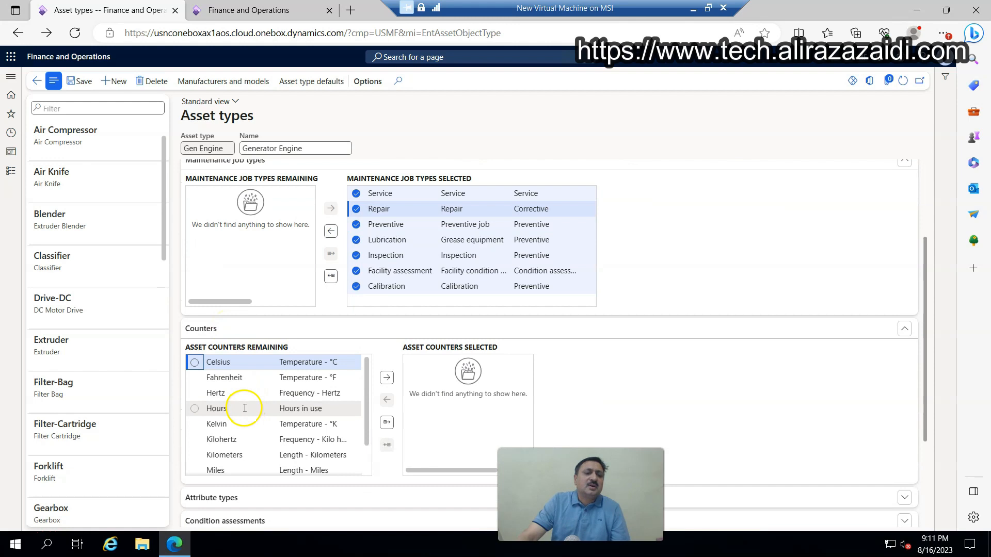
scroll(244, 408, down, 1)
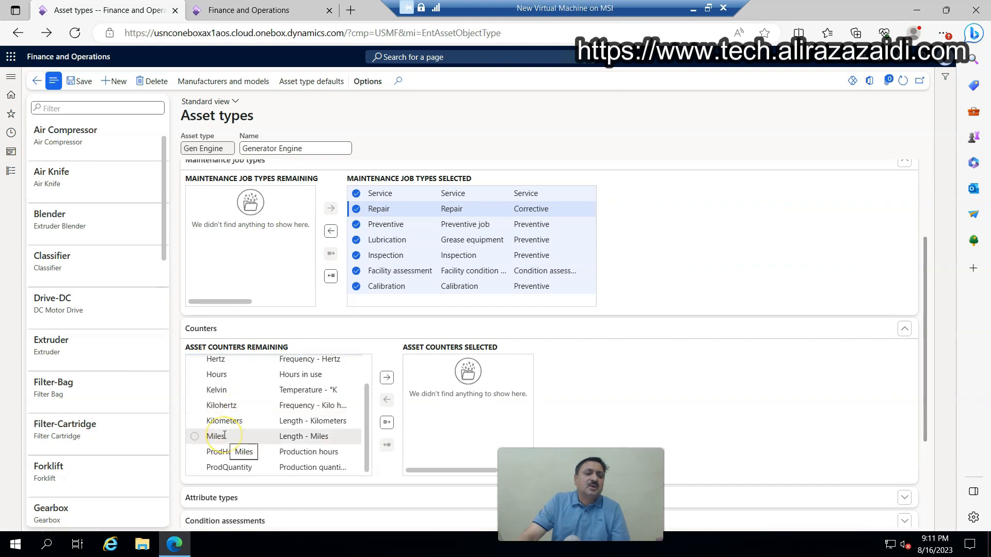
scroll(224, 436, up, 1)
click(320, 408)
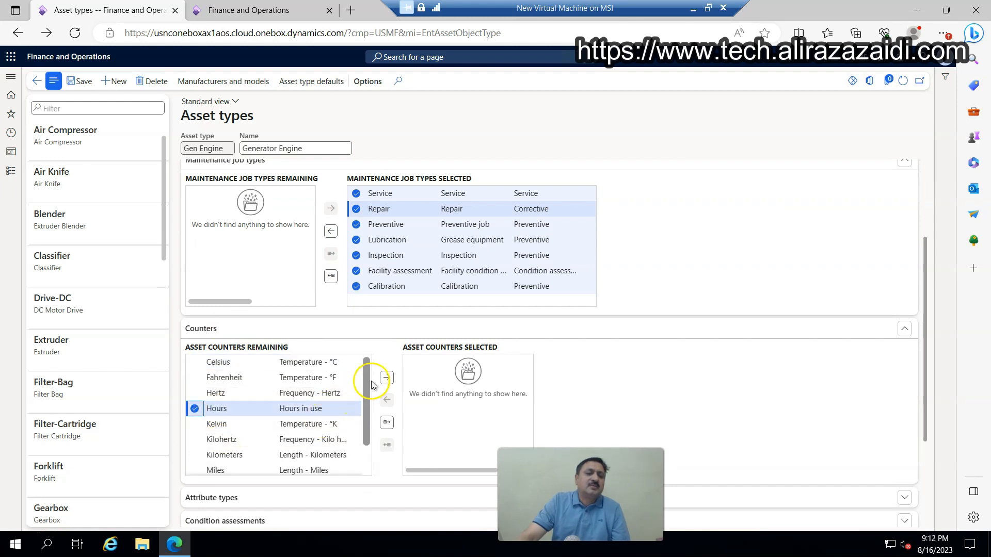
click(386, 377)
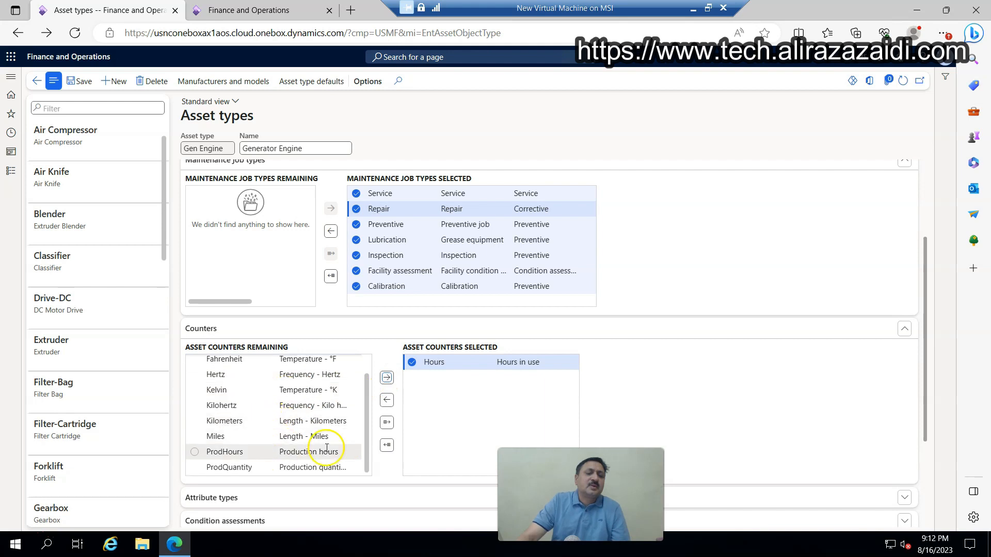
- Review the attribute types and condition assessments of the Gen Engine asset type and save it
click(903, 499)
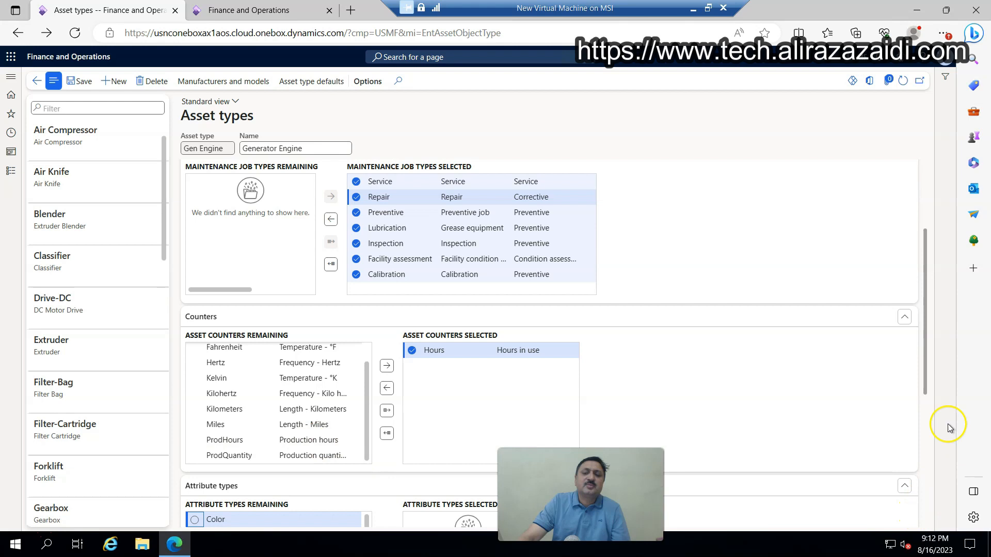
drag(924, 381, 941, 526)
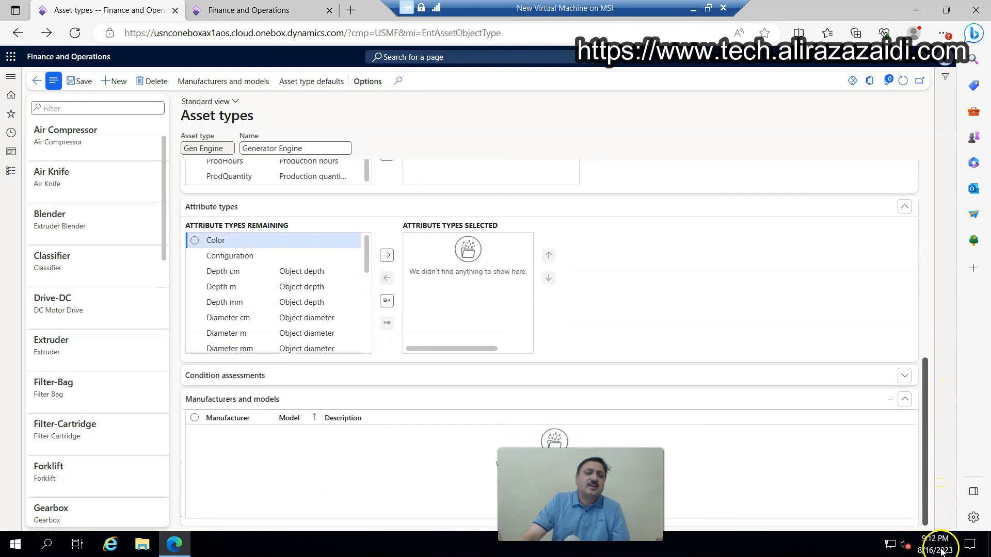
click(251, 377)
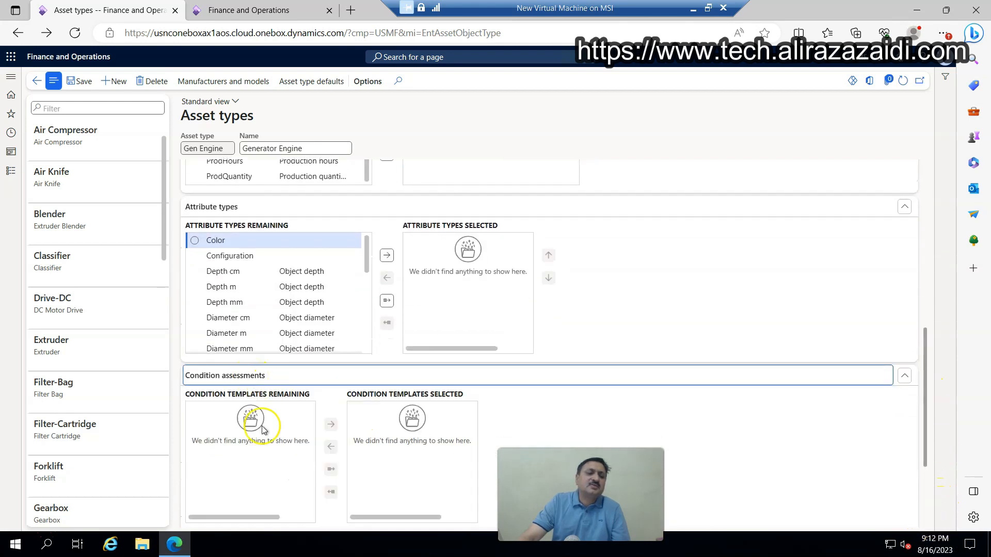
scroll(250, 454, down, 2)
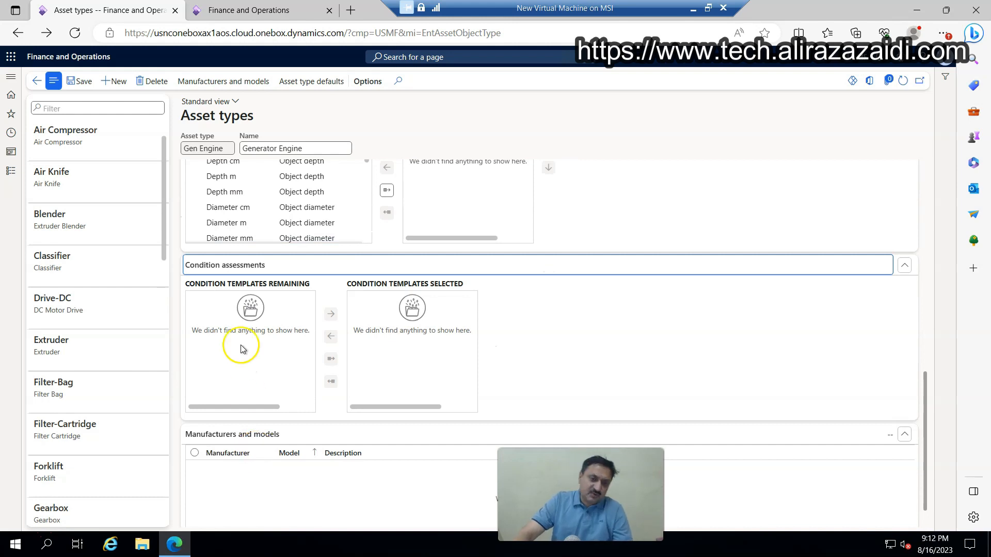
scroll(241, 349, up, 10)
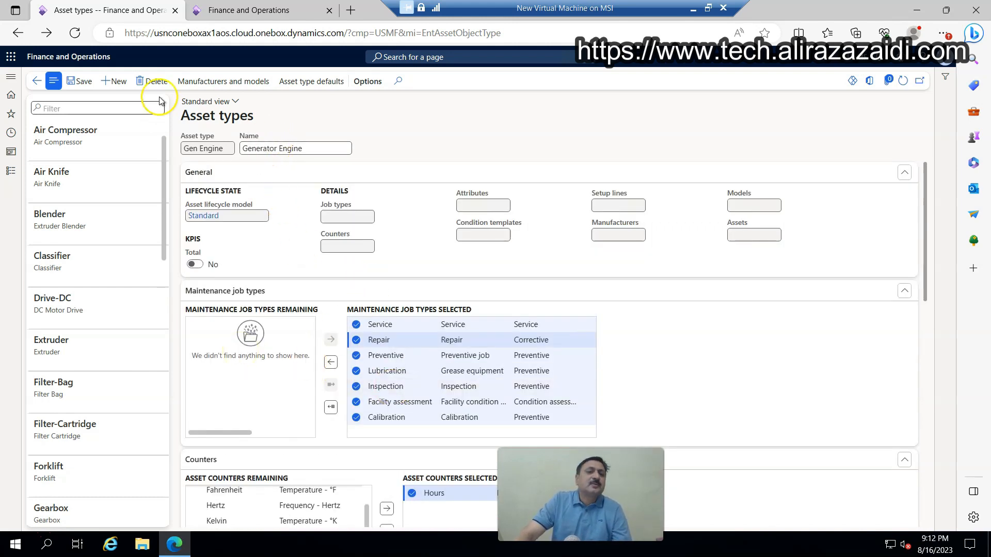
click(84, 83)
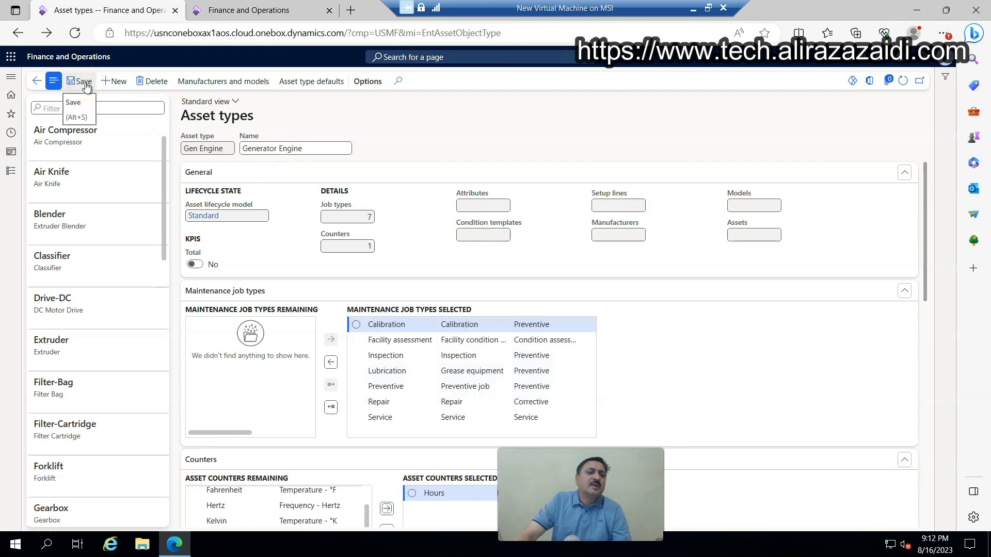
- Leave the asset types page and open the All assets list in the Asset management module
click(36, 79)
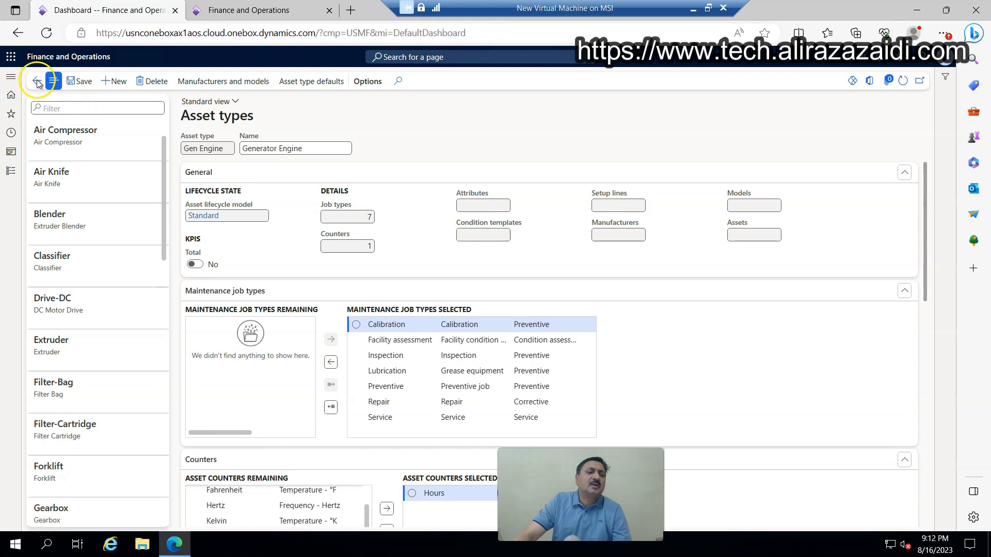
click(11, 170)
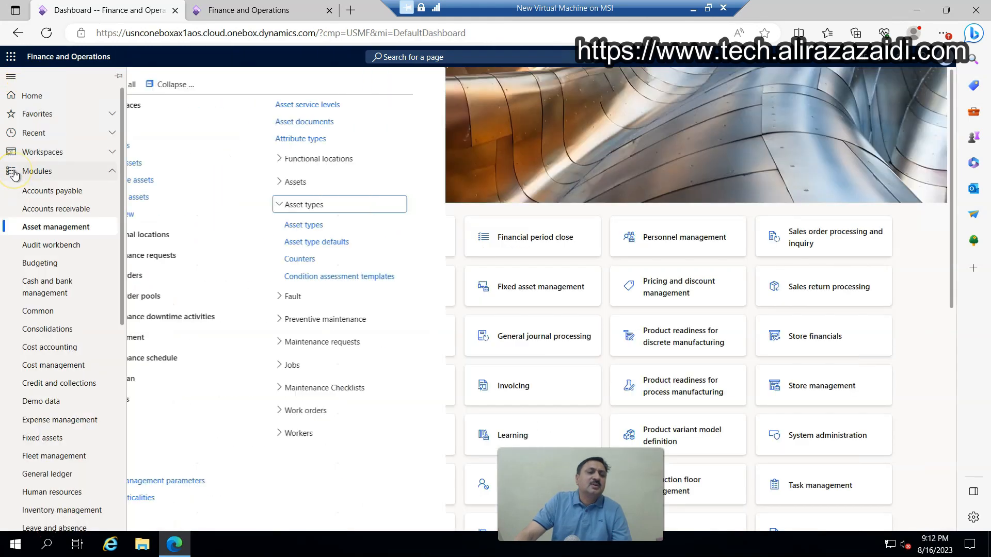
click(155, 146)
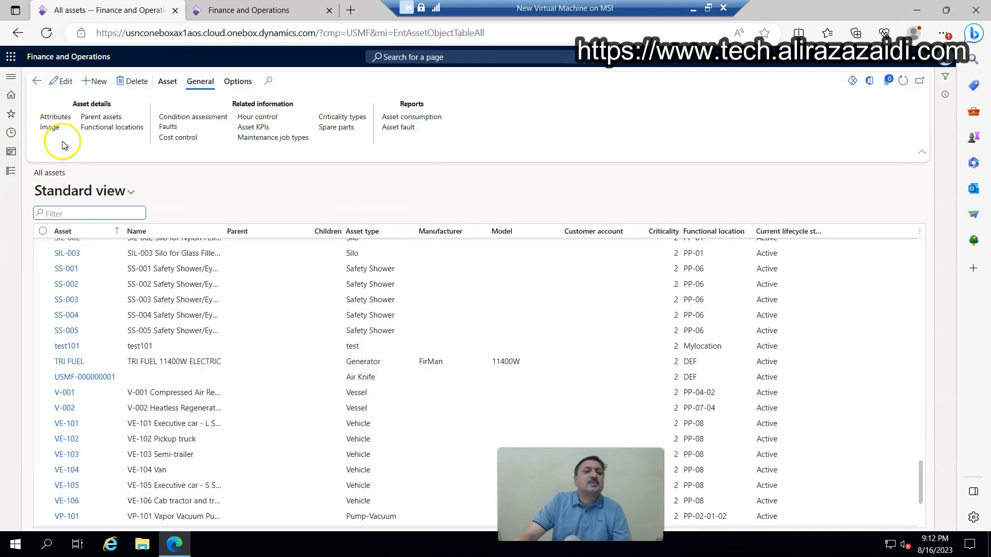
- Start a new asset with ID and name Gen-Engine001 and set its effective date to 8/13/2023
click(95, 81)
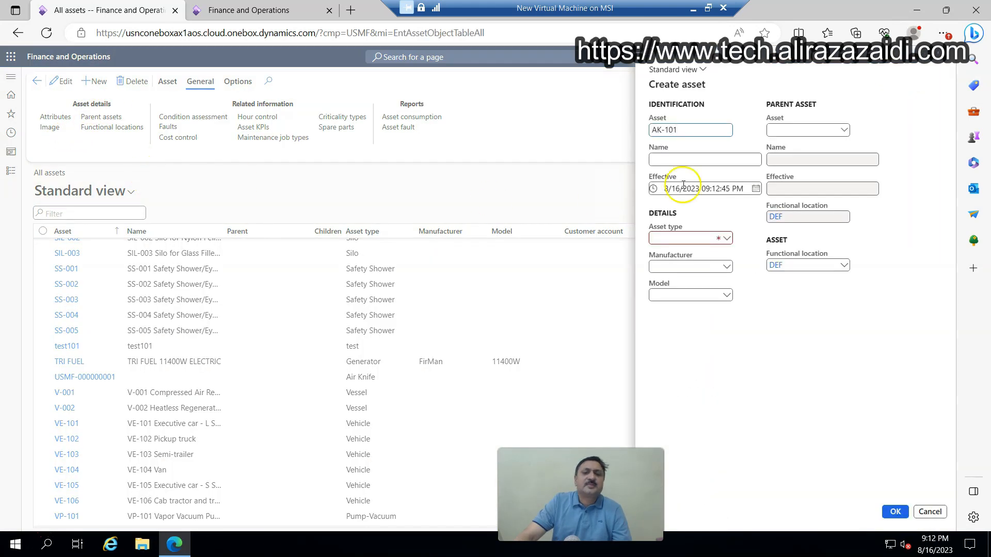
drag(689, 129, 636, 133)
text(GE)
text(n)
text(-Enginee)
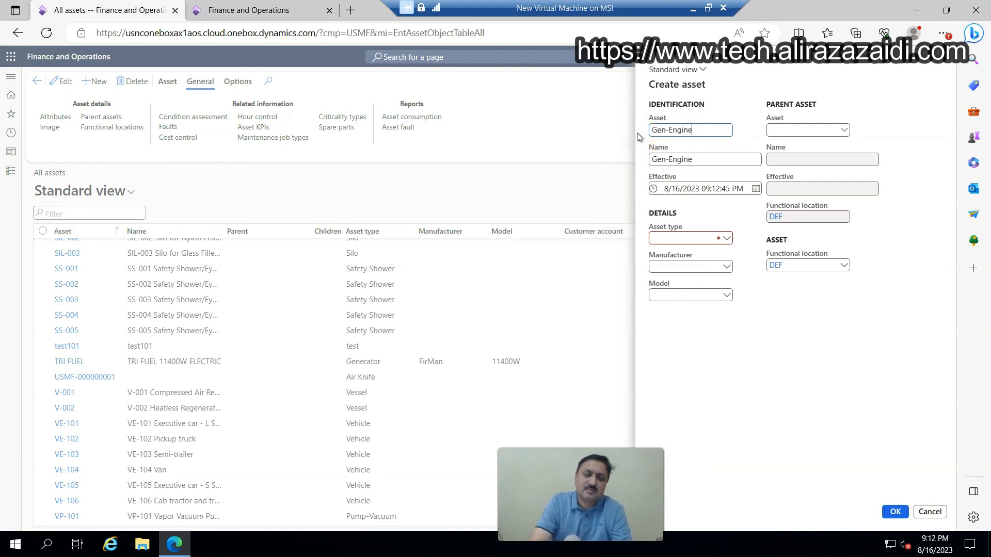
key(BackSpace)
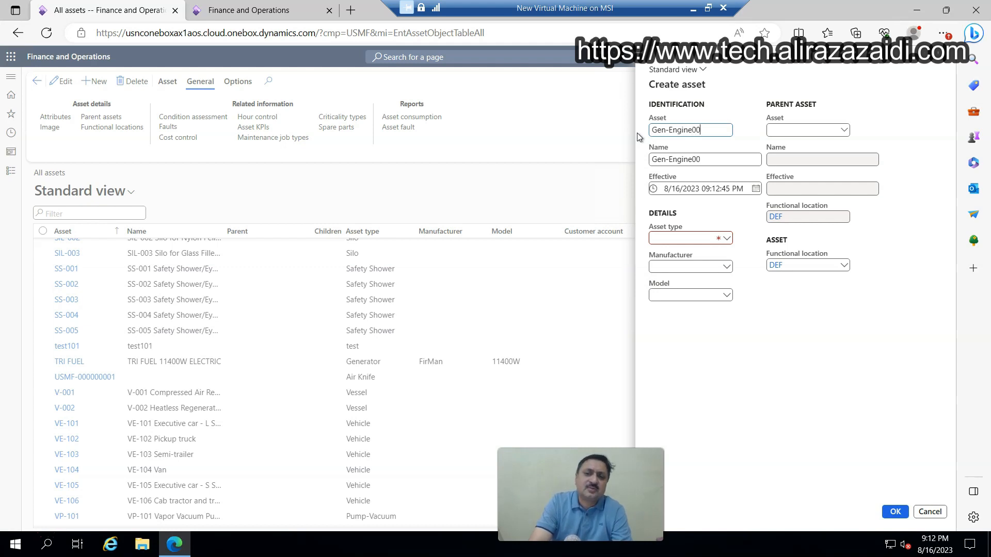
click(756, 190)
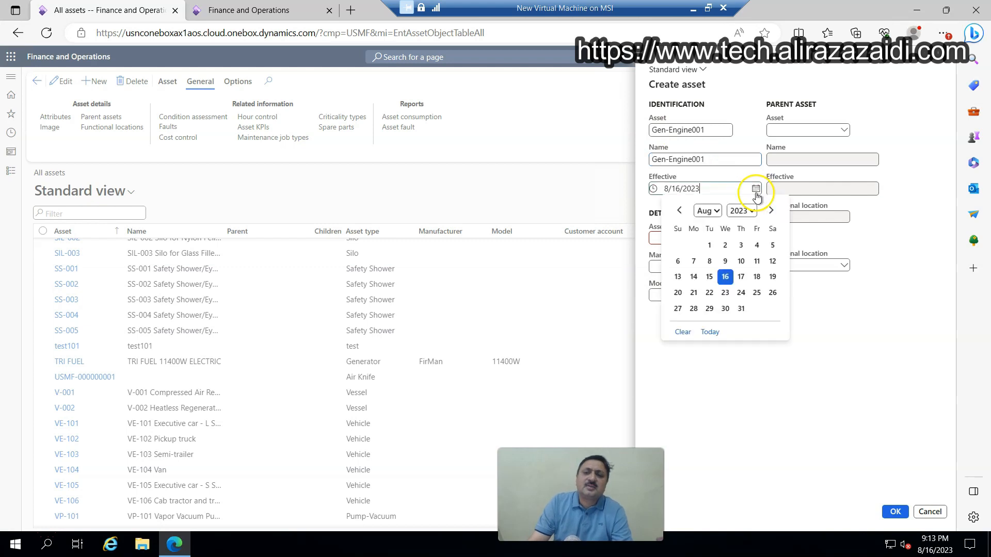
click(679, 277)
- Set the new asset's type to Gen Engine and its manufacturer to FirMan
click(728, 239)
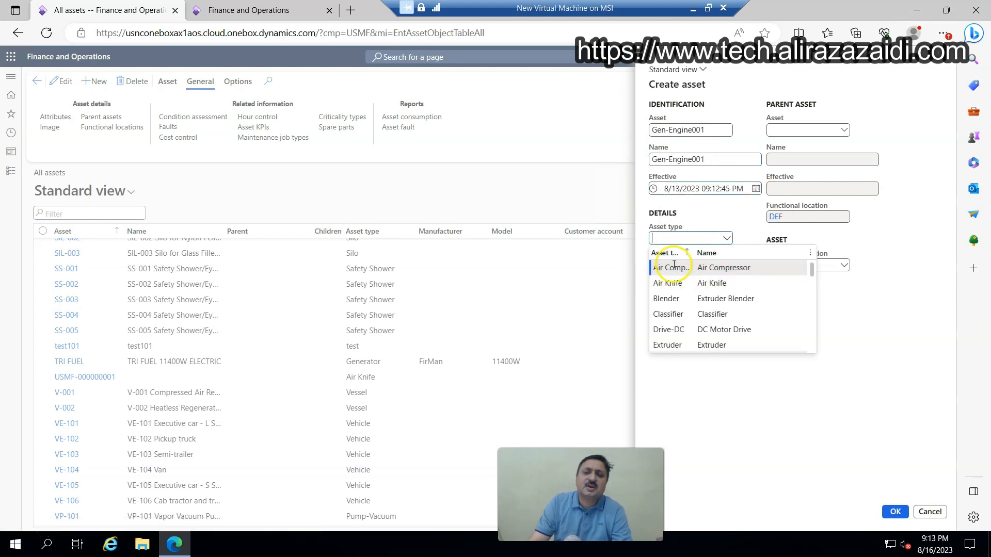
scroll(673, 297, down, 3)
scroll(674, 297, down, 6)
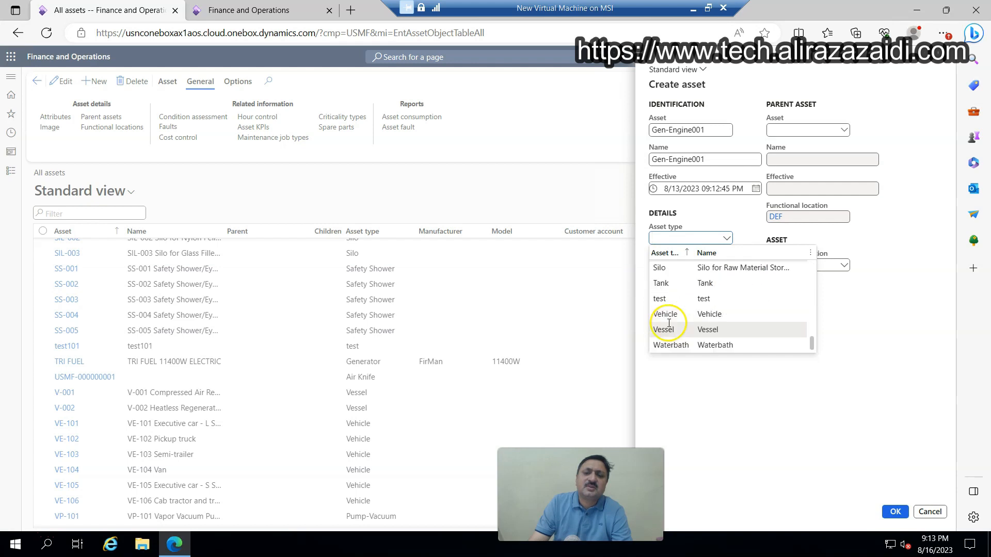
scroll(670, 323, up, 5)
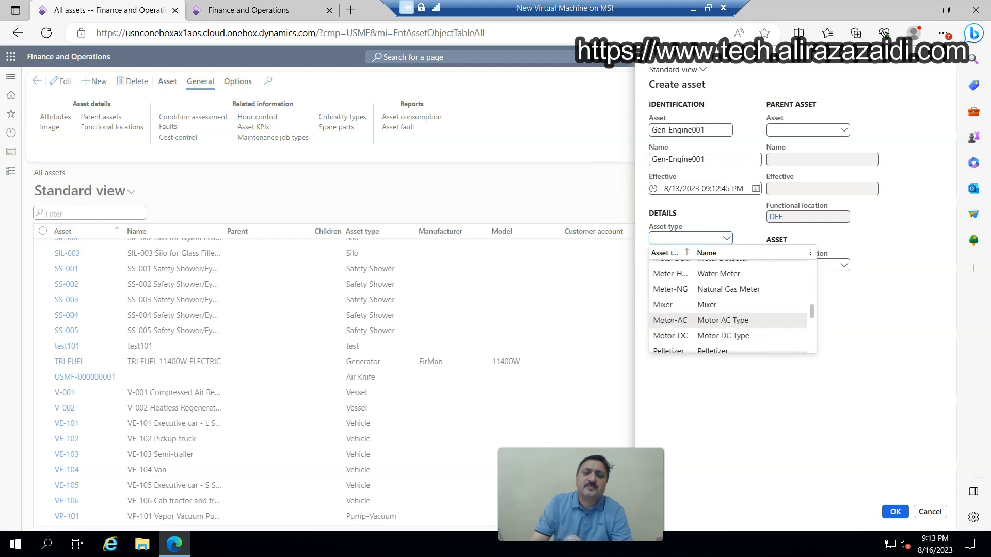
scroll(670, 324, up, 2)
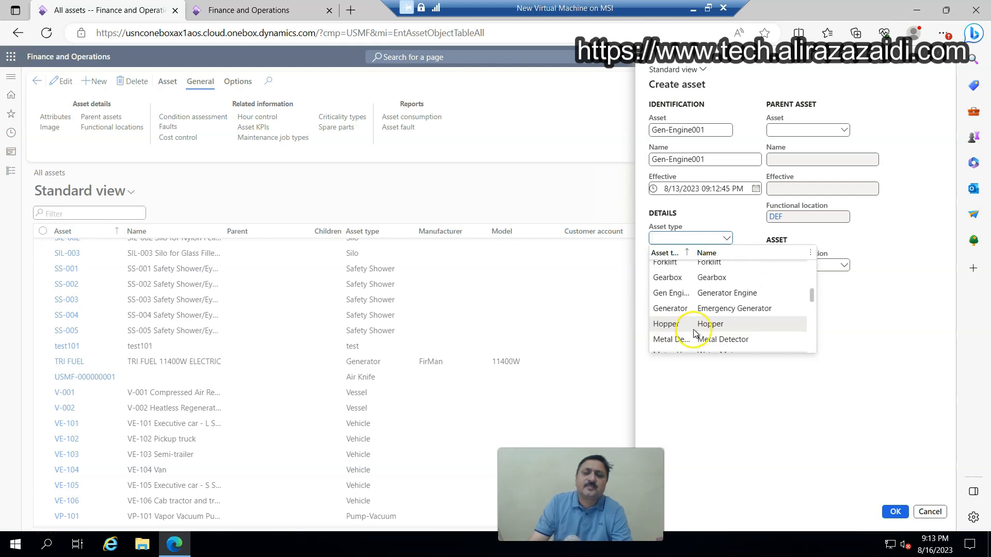
click(671, 292)
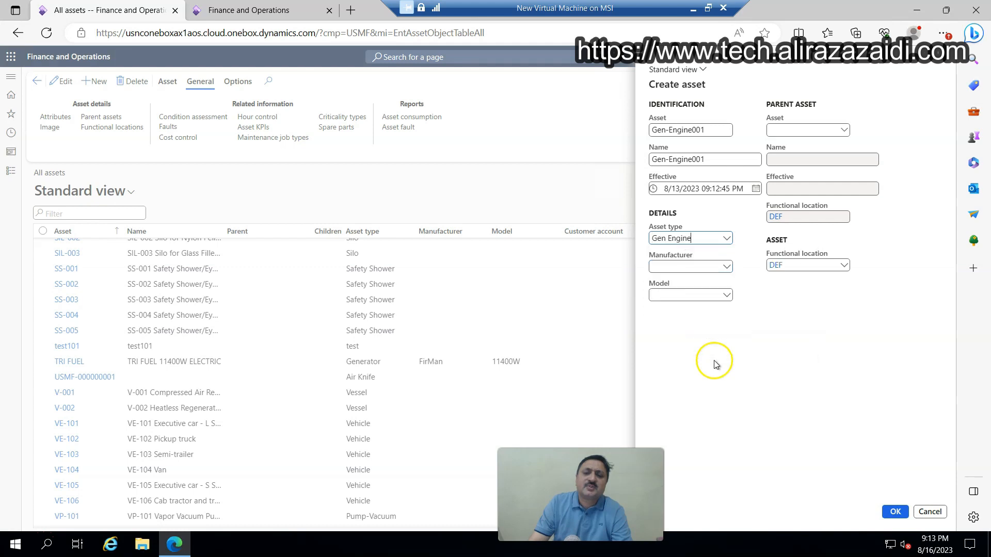
click(731, 273)
click(666, 294)
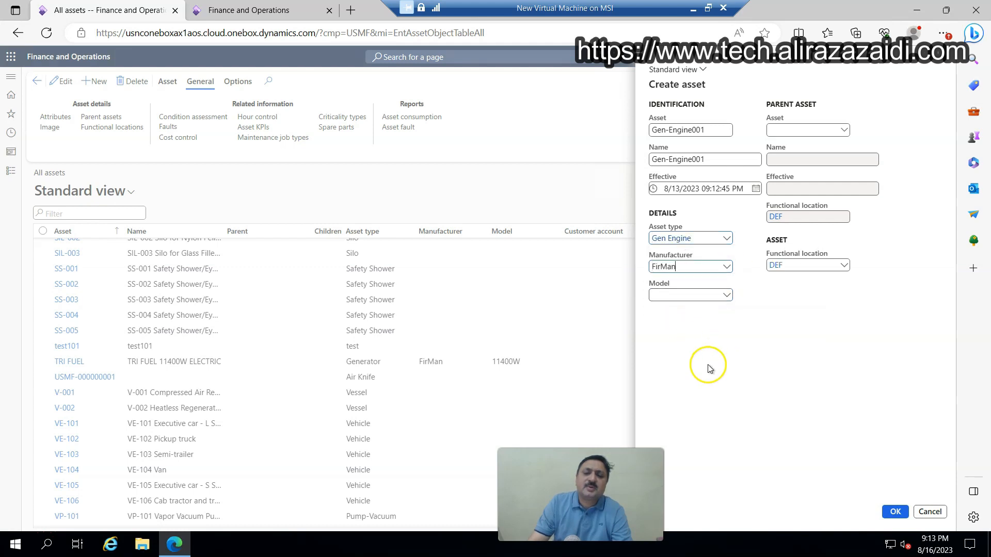
- Filter the parent asset lookup by assets beginning with Tri, choose TRI FUEL as parent and create the asset
click(847, 133)
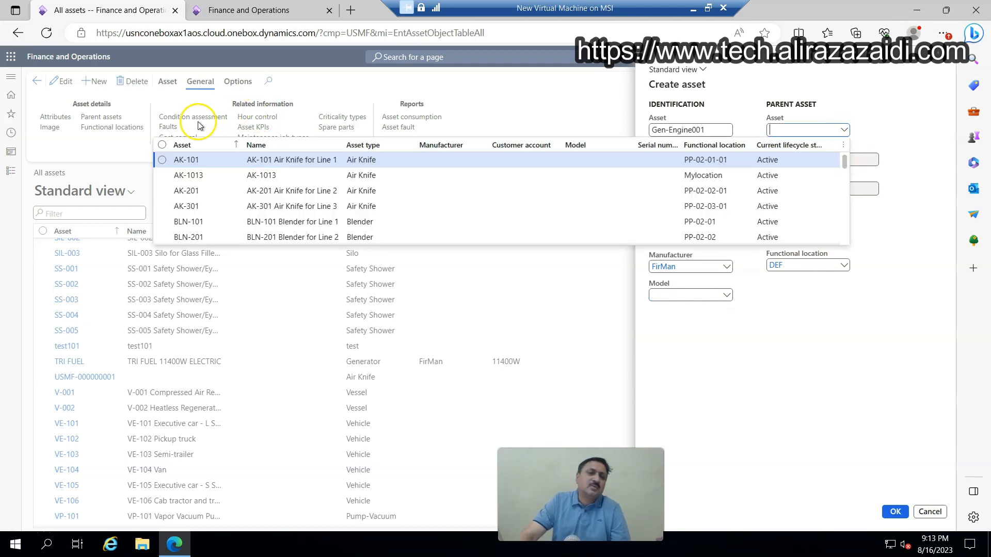
click(196, 147)
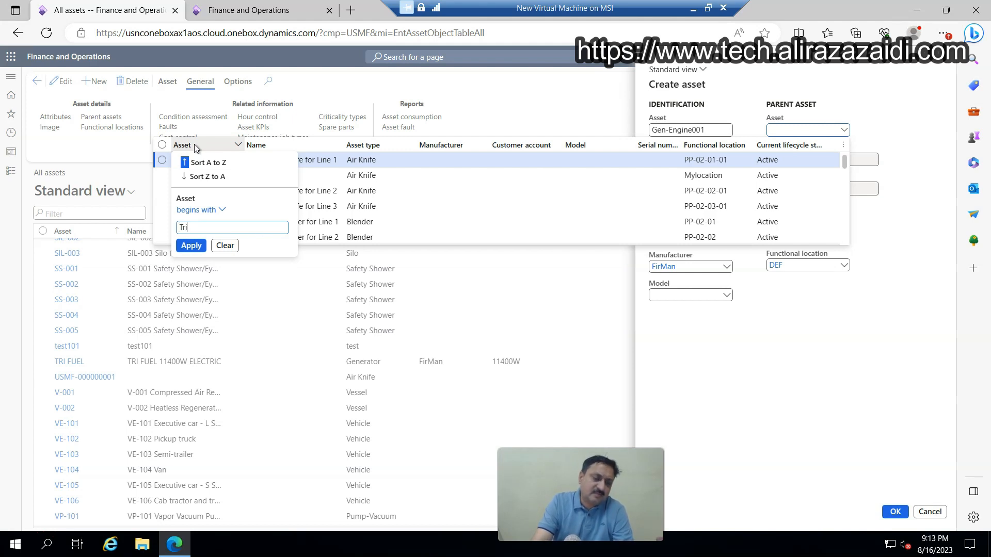
click(195, 209)
click(193, 253)
click(189, 246)
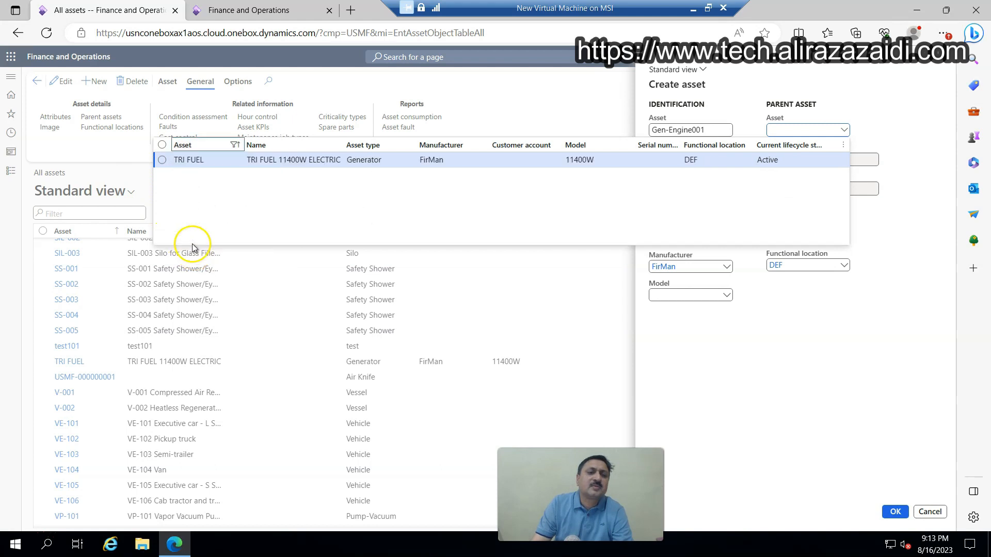
click(163, 161)
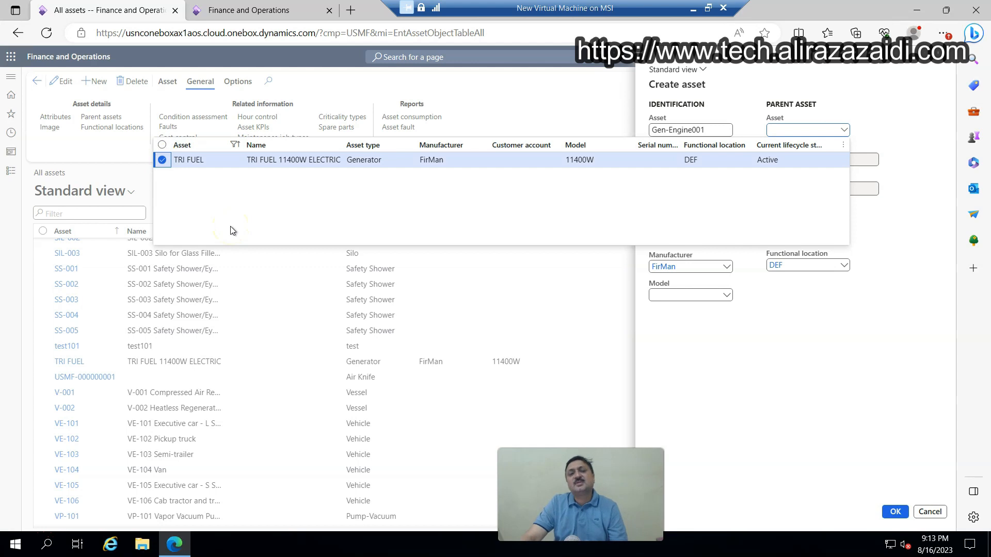
click(189, 161)
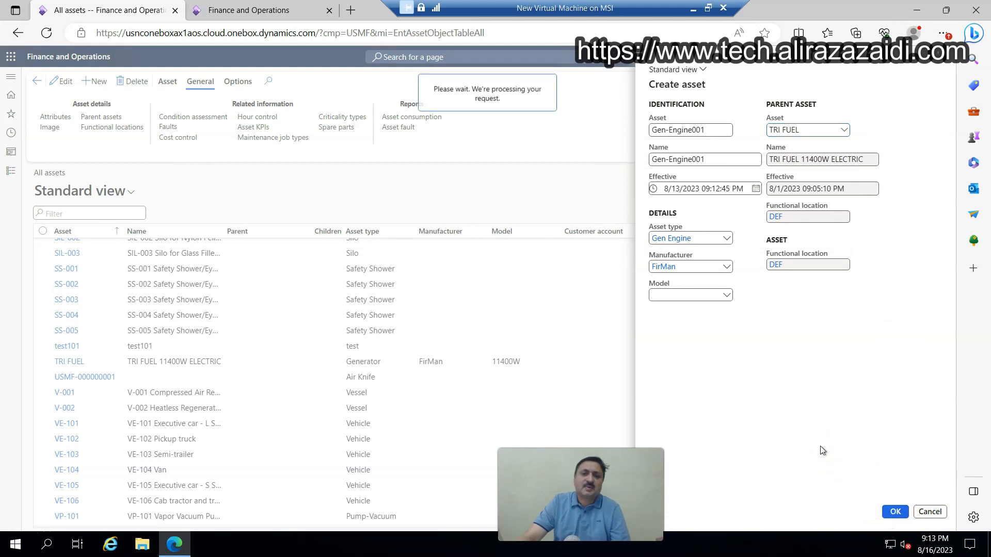
- Look through the Gen-Engine001 record's vendor, customer, maintenance plan, maintenance round and financial dimension sections
click(320, 358)
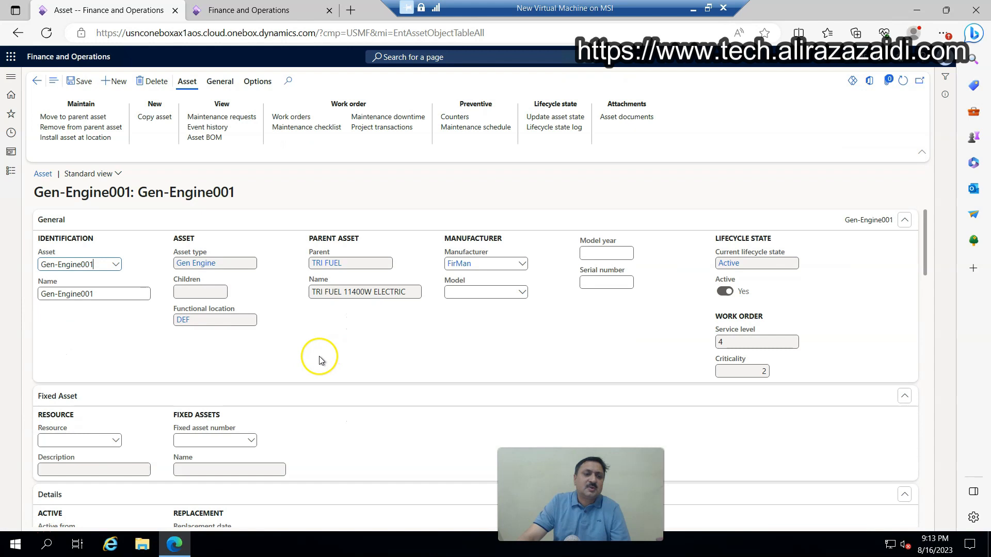
scroll(320, 360, down, 2)
scroll(320, 358, down, 9)
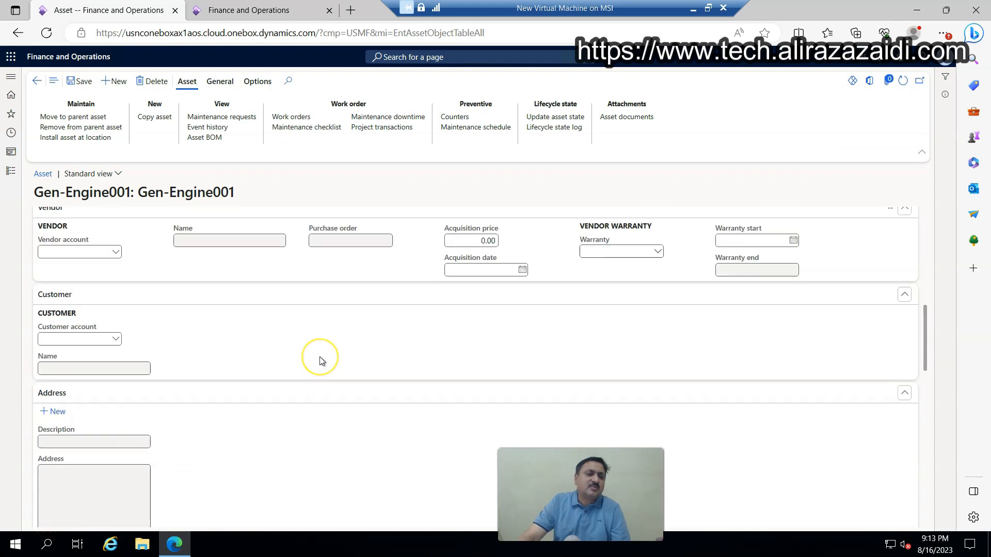
scroll(320, 360, down, 4)
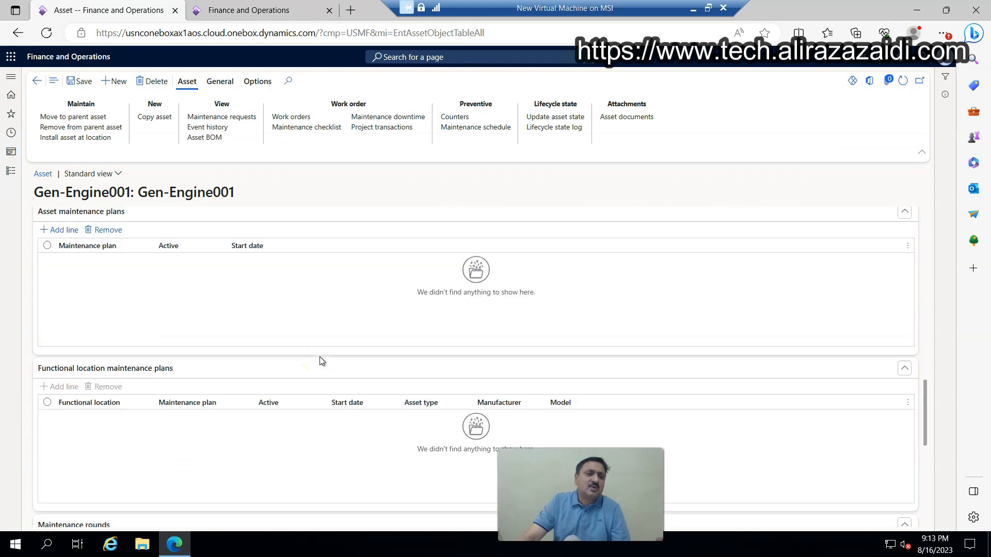
scroll(320, 359, down, 7)
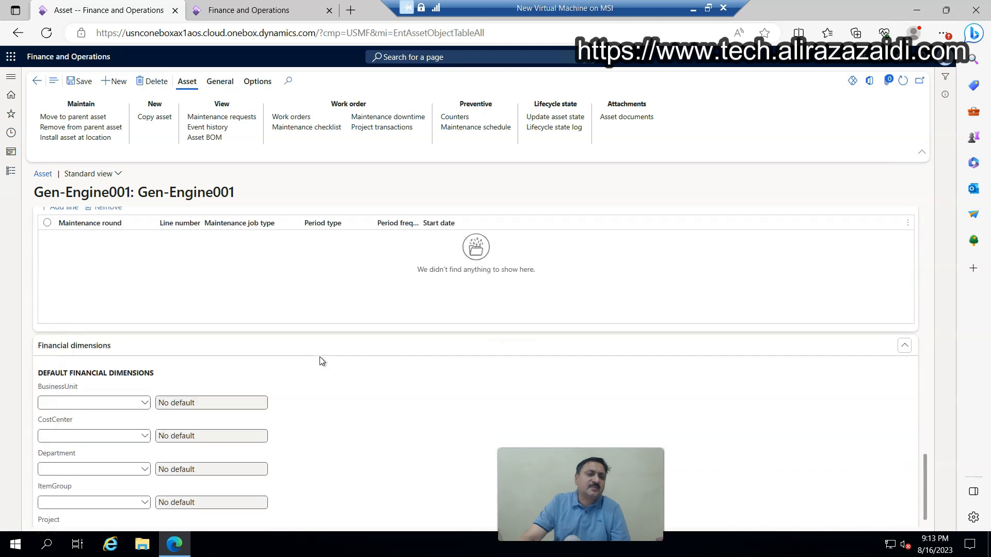
scroll(320, 359, up, 10)
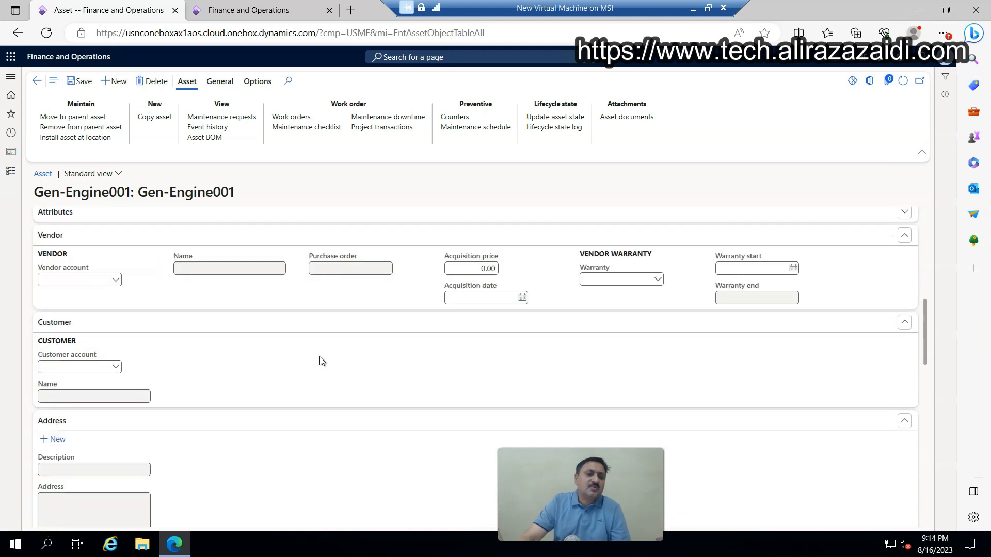
- Set the vendor warranty of the Gen-Engine001 asset to 1 YR (1 Year Warranty)
scroll(320, 359, up, 4)
scroll(320, 359, down, 3)
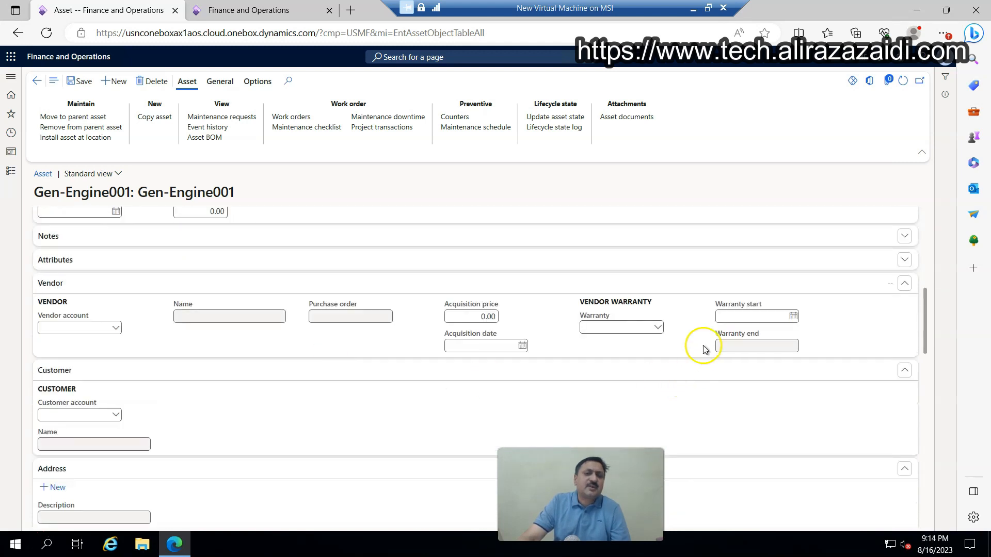
click(659, 327)
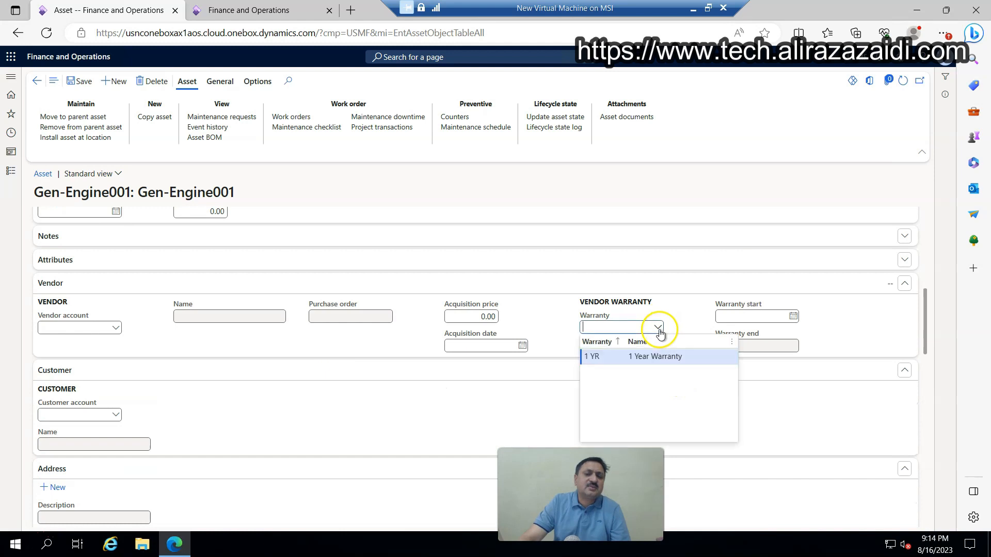
click(597, 360)
- Enter 888888 as the serial number in the general details of Gen-Engine001
scroll(274, 356, up, 1)
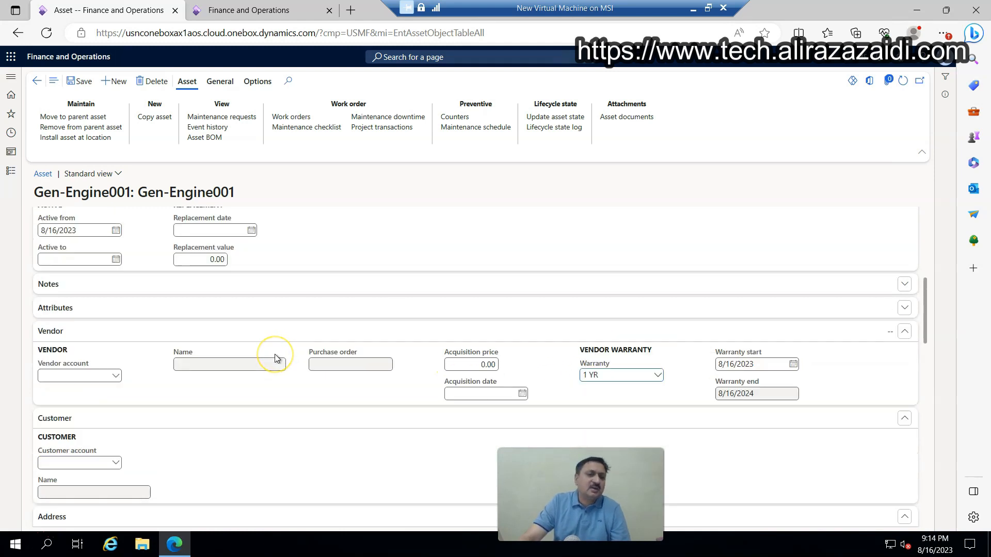
scroll(275, 357, up, 2)
click(223, 382)
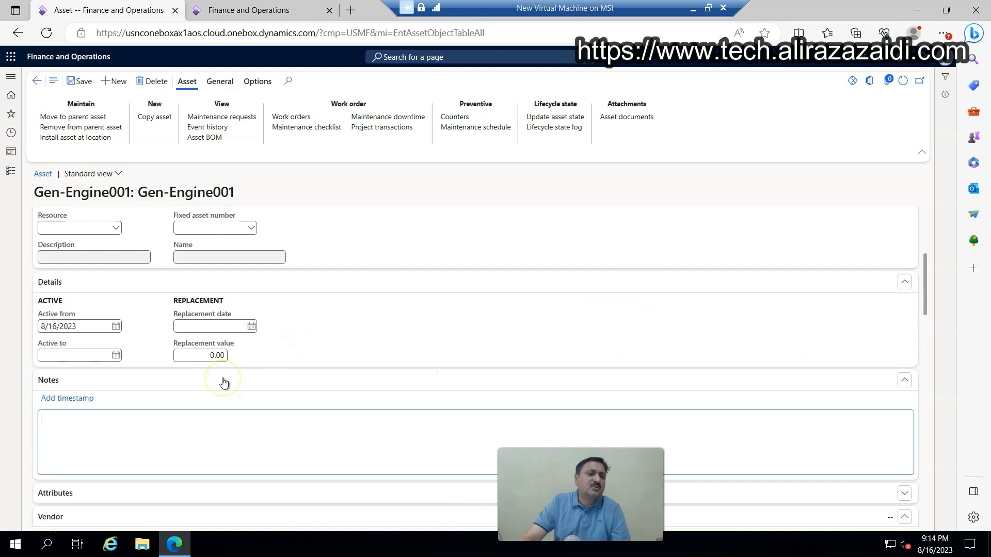
scroll(339, 342, up, 2)
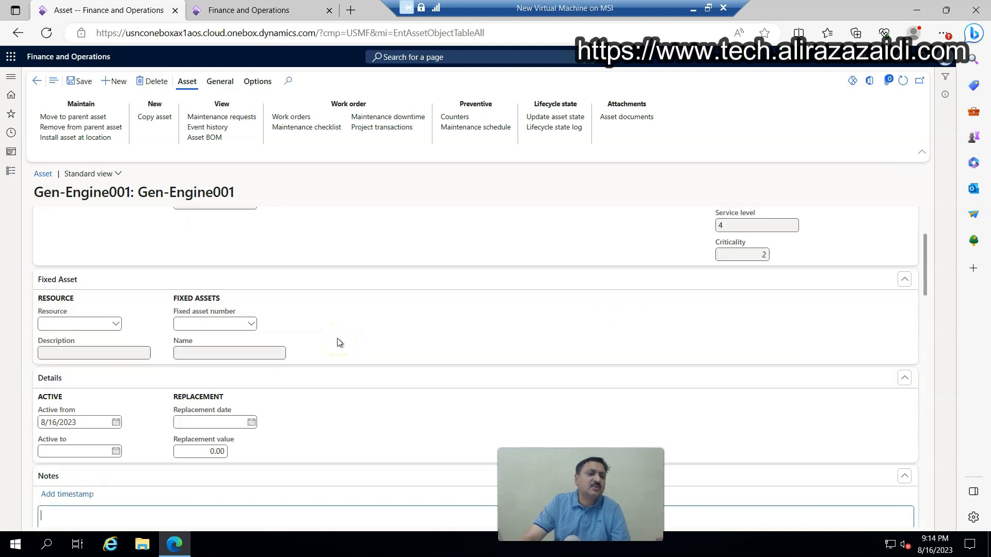
scroll(339, 342, up, 2)
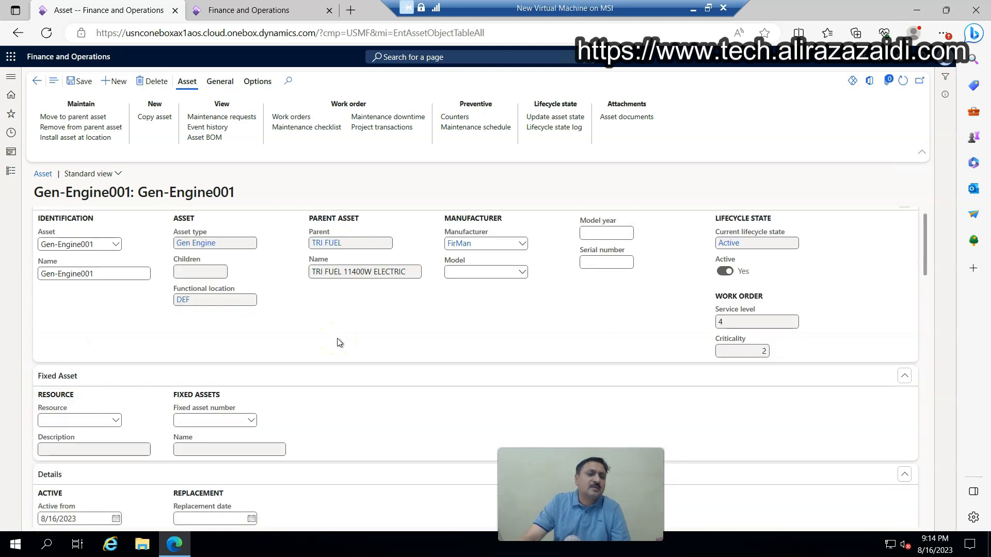
scroll(340, 342, up, 1)
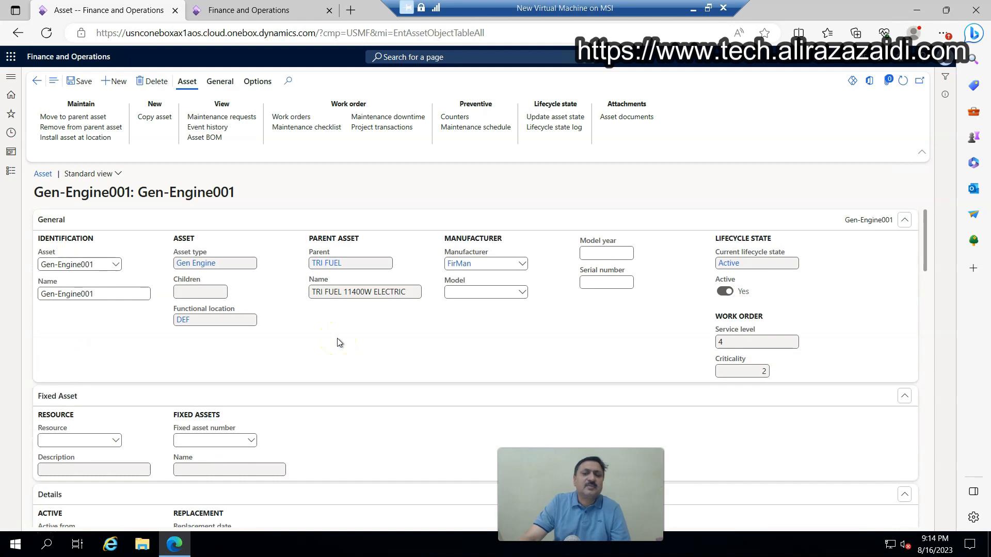
click(622, 285)
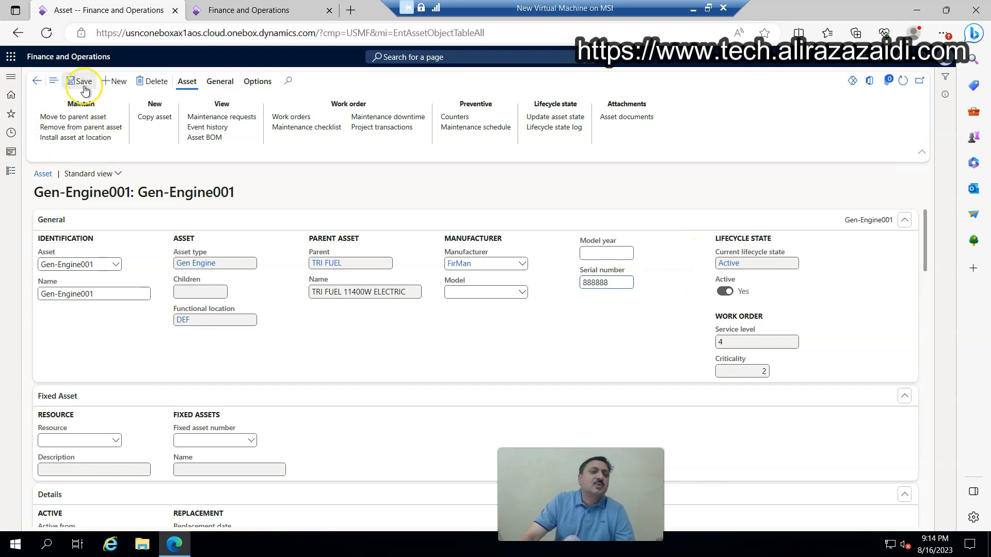
- Check the counters registered for Gen-Engine001 and return to the asset list
click(454, 119)
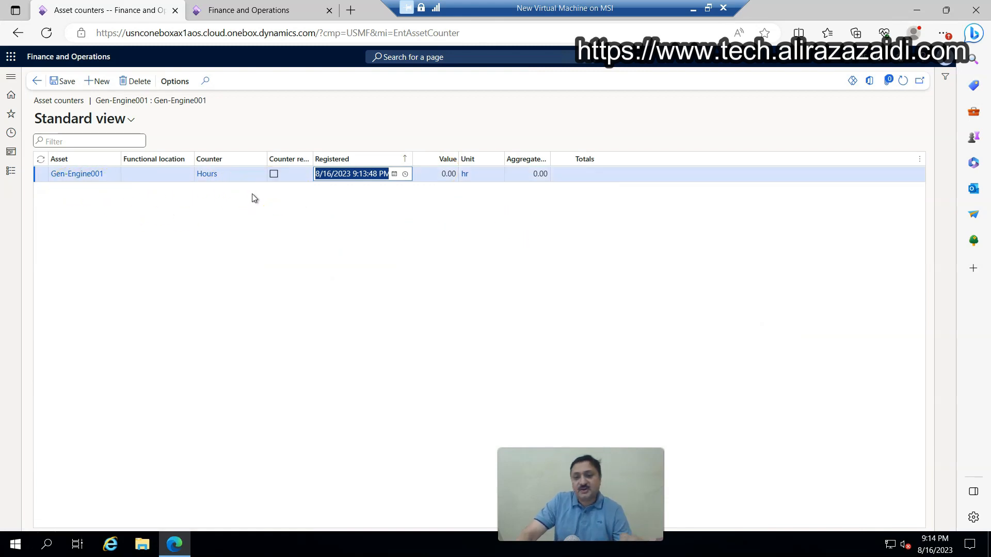
click(37, 81)
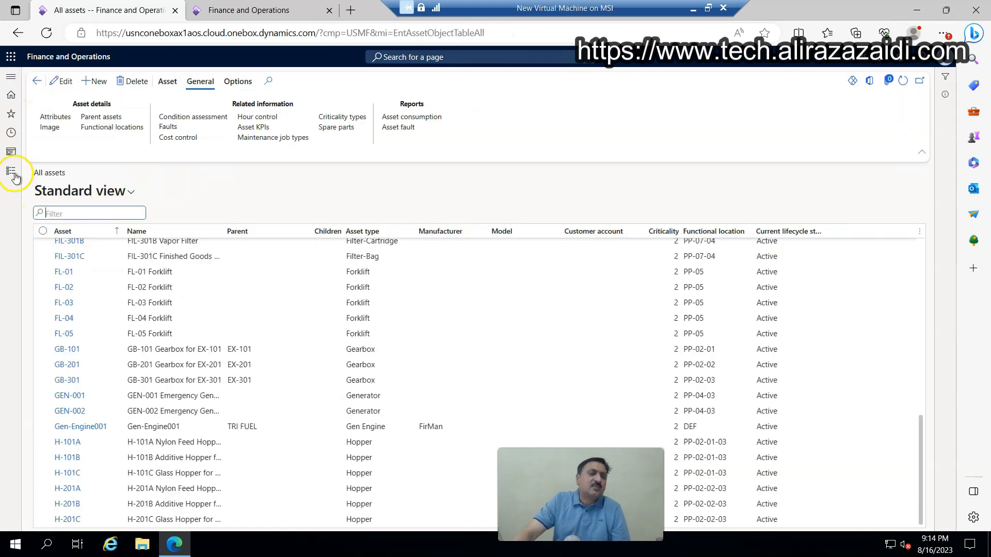
- Open the Asset management Asset view and expand the MyLocation and USMF Plastics functional locations
click(11, 170)
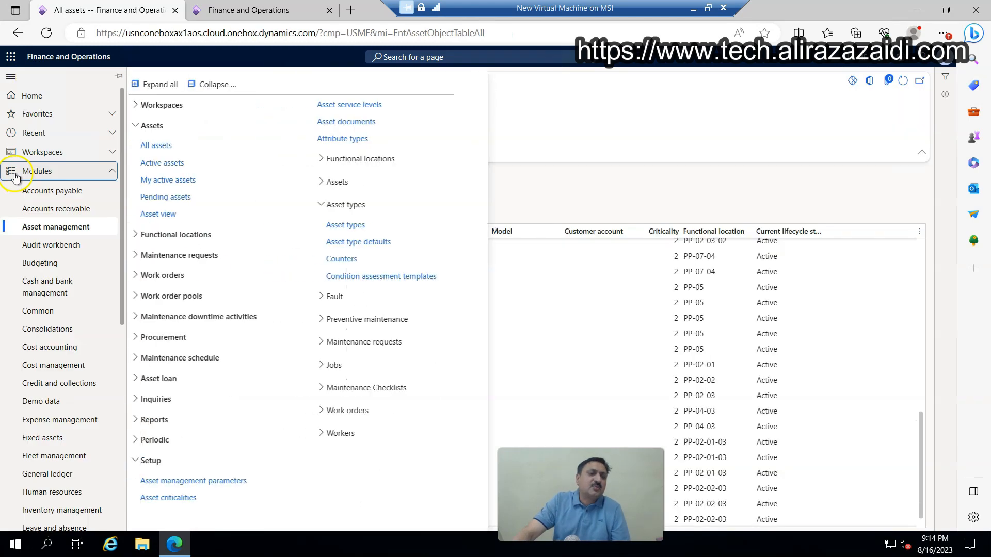
click(166, 216)
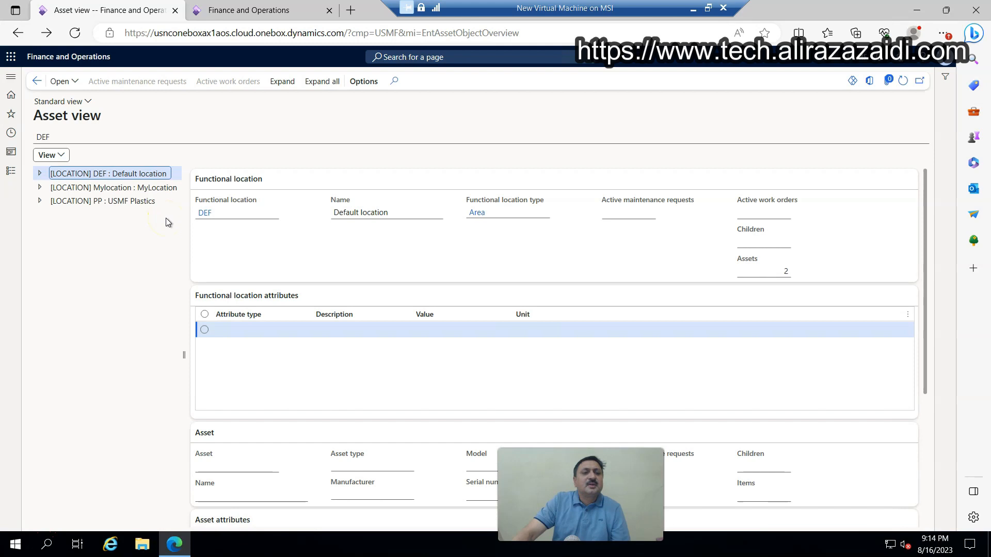
click(40, 188)
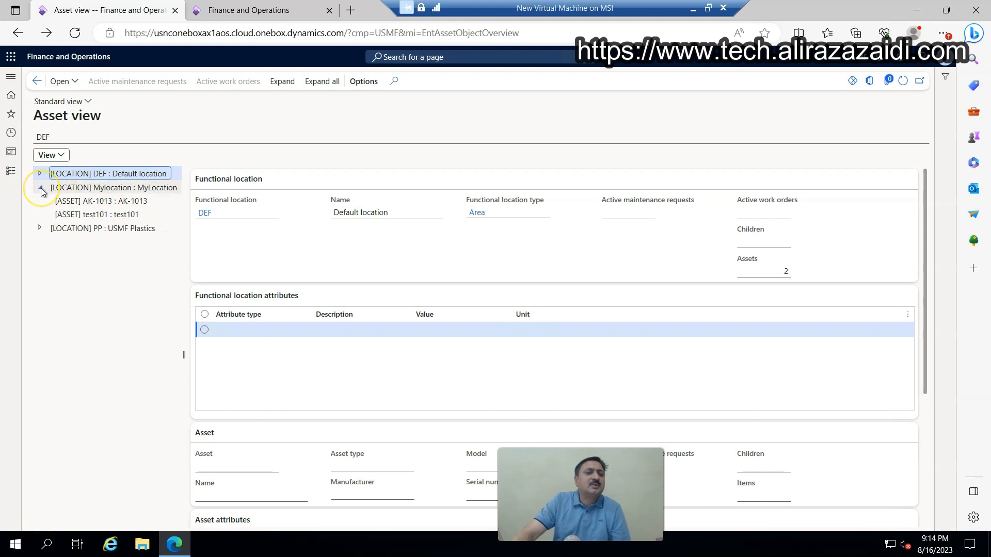
click(40, 228)
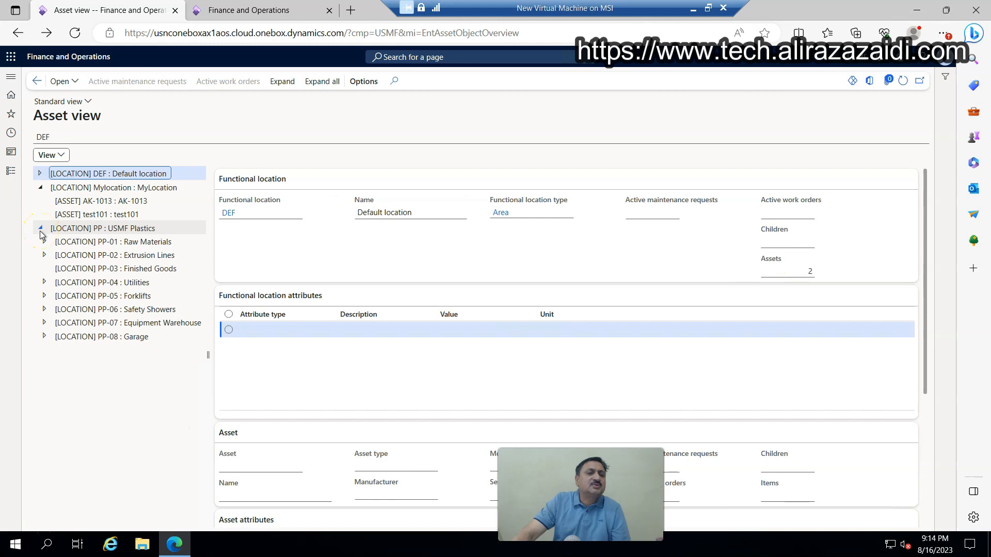
- Switch the Asset view tree to assets and expand TRI FUEL to examine its child assets
click(58, 154)
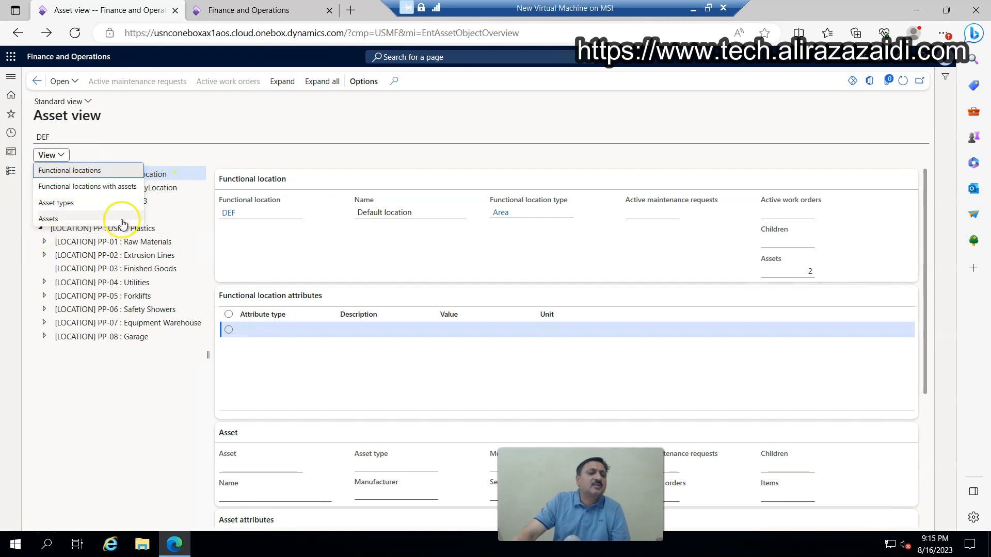
click(60, 221)
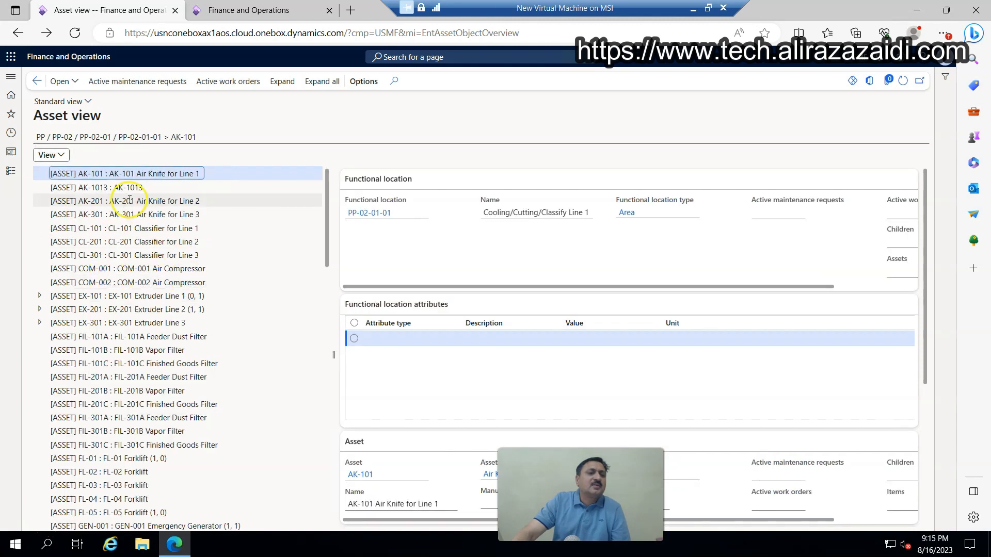
click(81, 190)
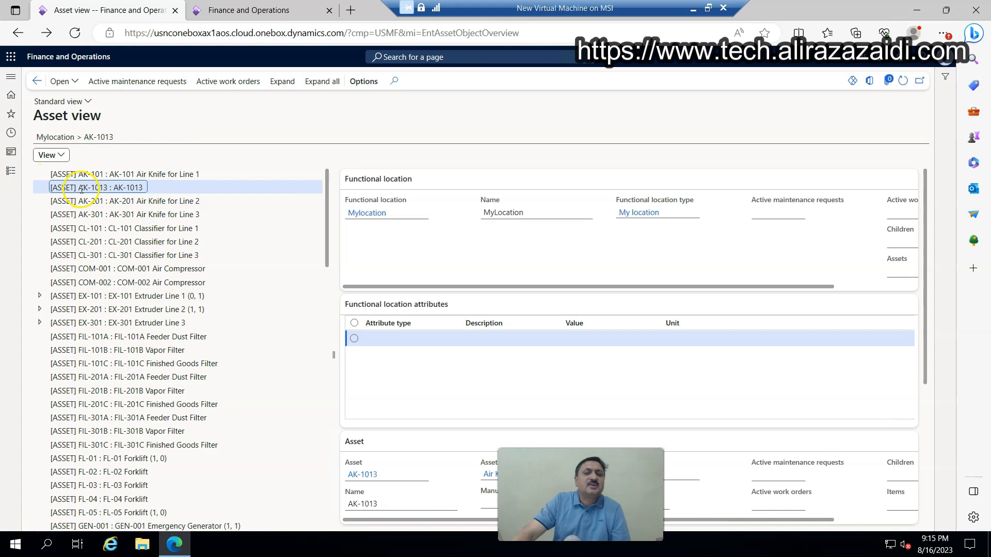
scroll(160, 237, down, 4)
scroll(160, 242, down, 15)
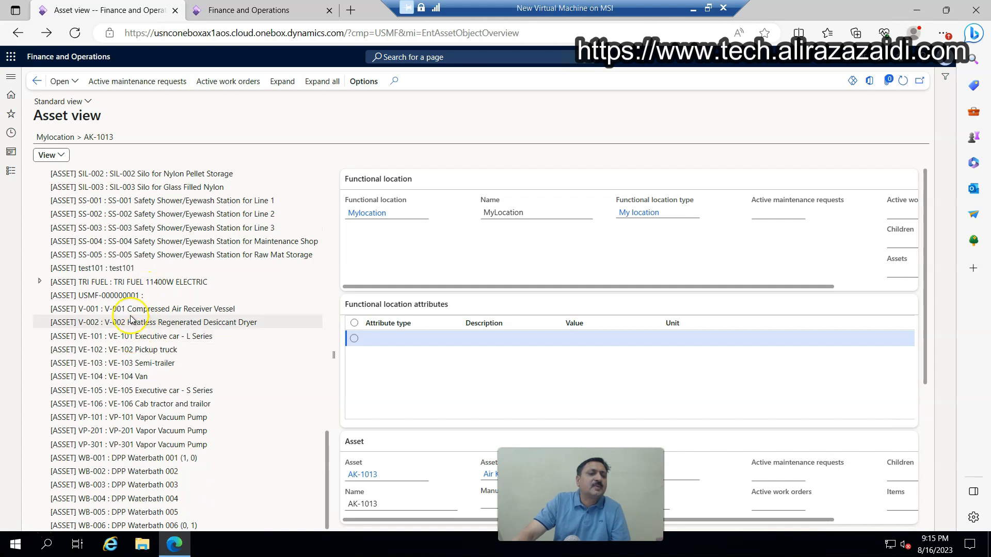
click(40, 282)
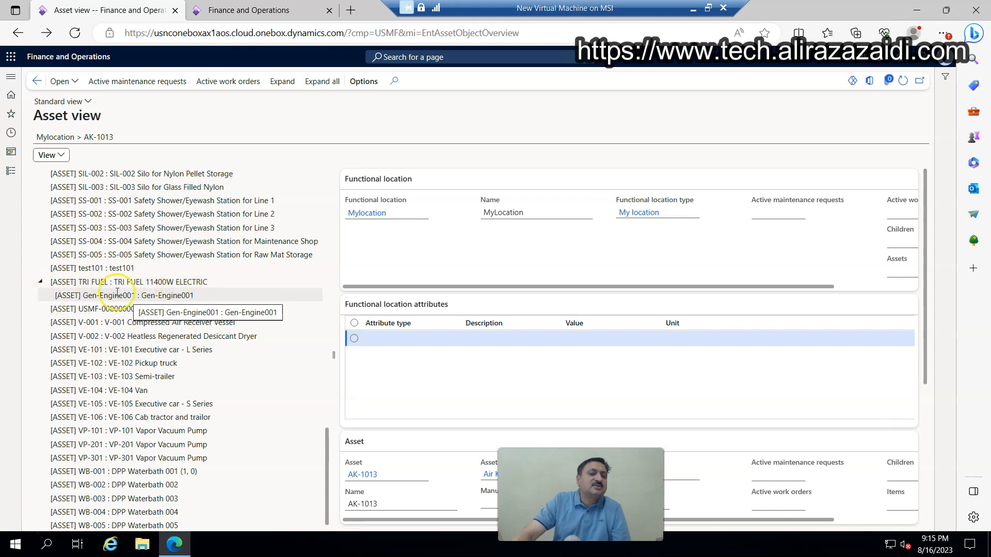
- Switch the Asset view tree to asset types and expand types such as Filter-Bag to examine their assets
click(59, 156)
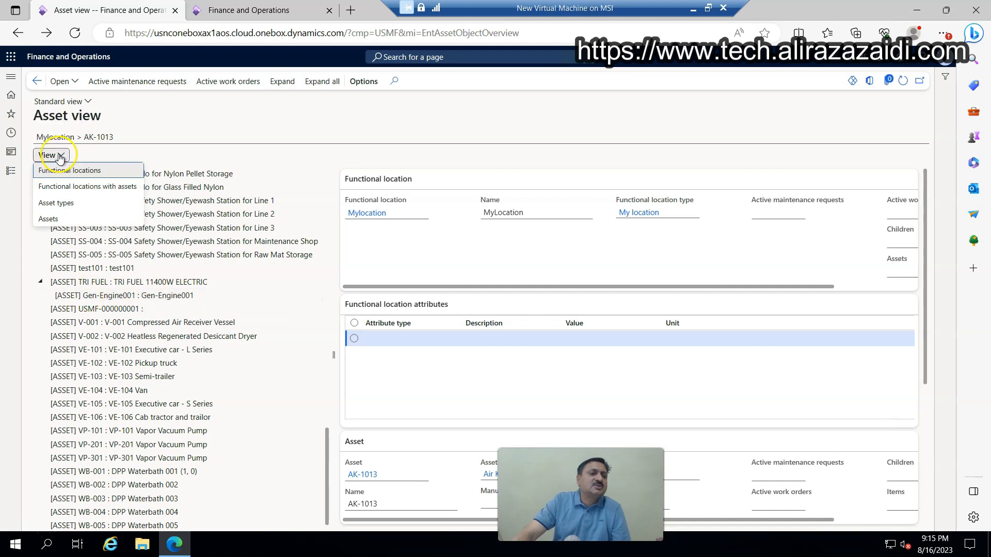
click(52, 203)
scroll(108, 248, down, 1)
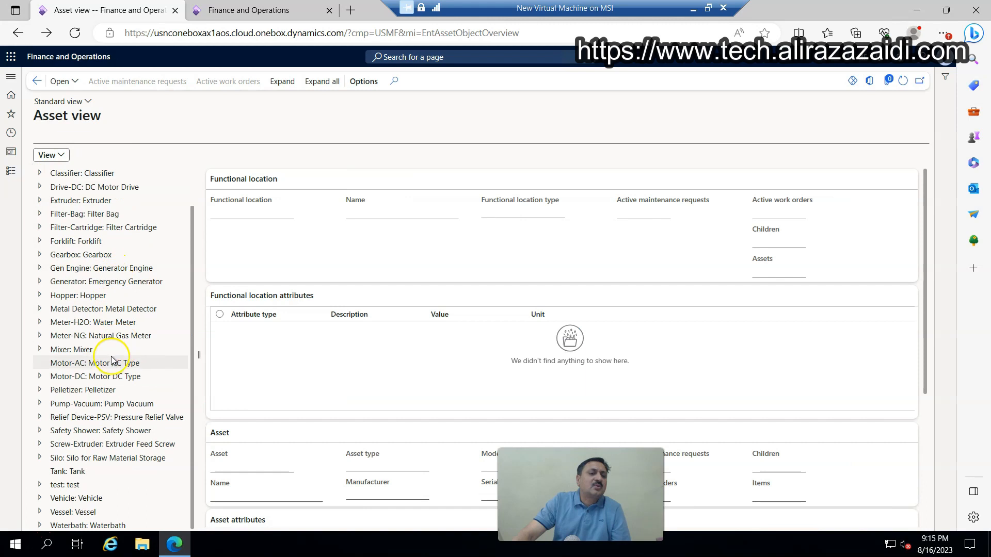
scroll(101, 325, up, 1)
scroll(85, 283, down, 1)
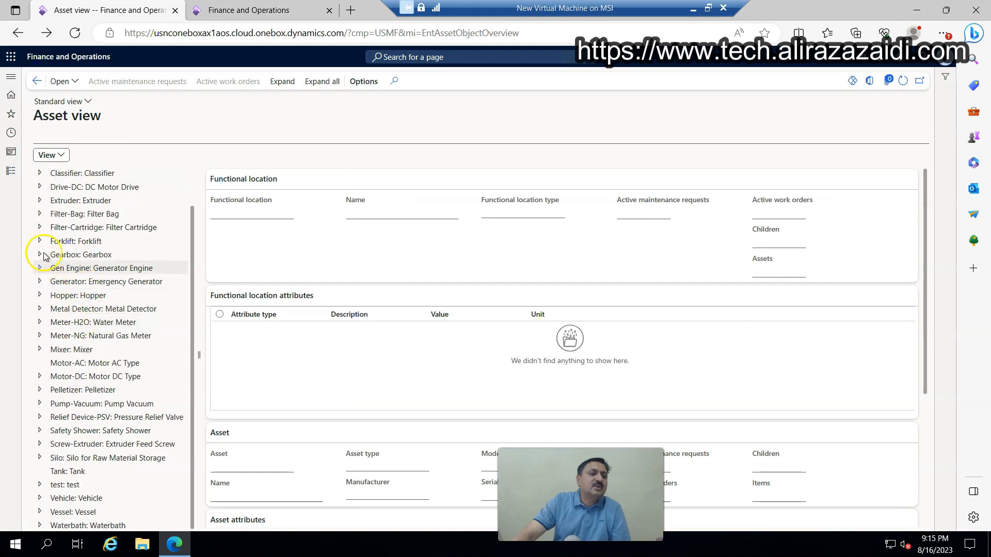
click(41, 229)
click(41, 228)
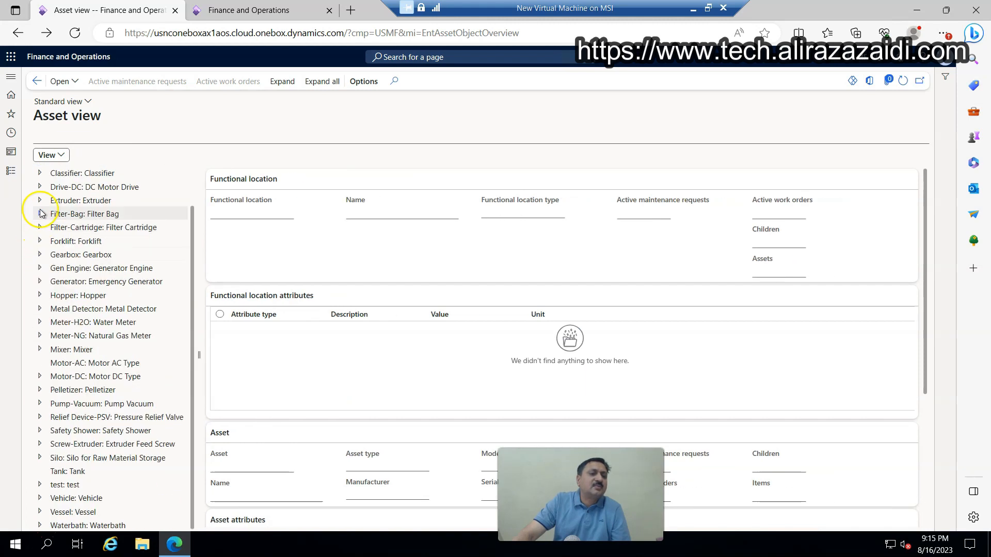
click(40, 214)
click(39, 214)
click(38, 201)
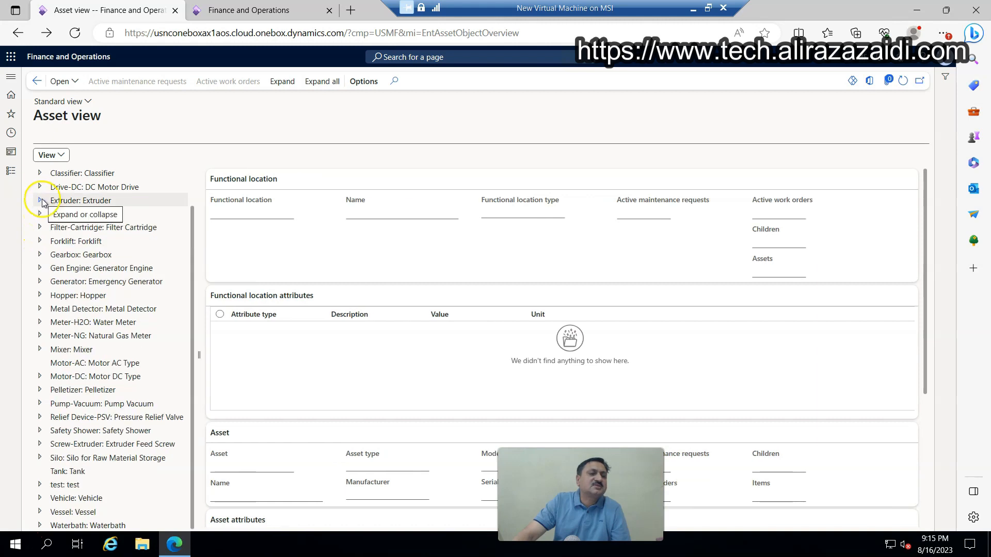
click(40, 201)
click(41, 216)
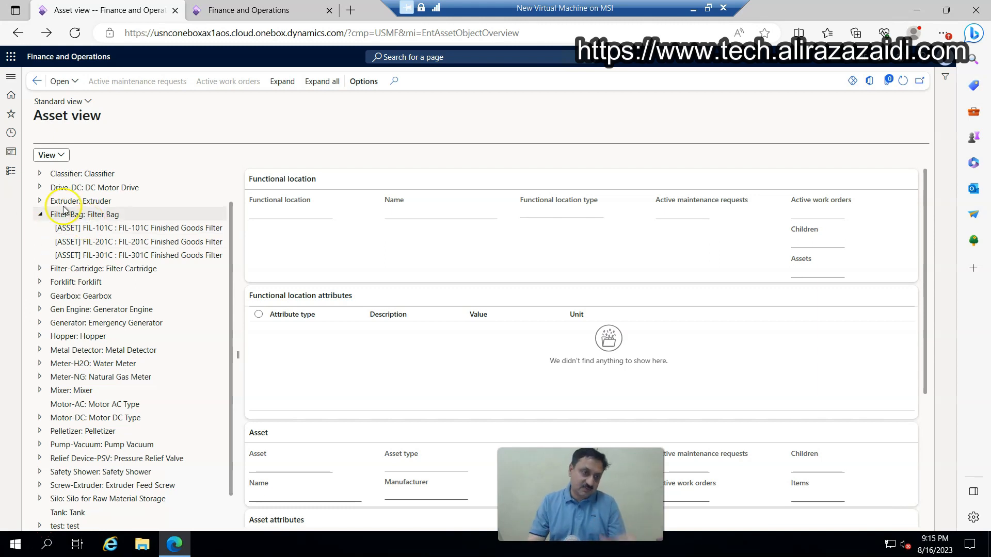
- Open the Gen-Engine001 record from the list of all assets in Asset management
click(10, 170)
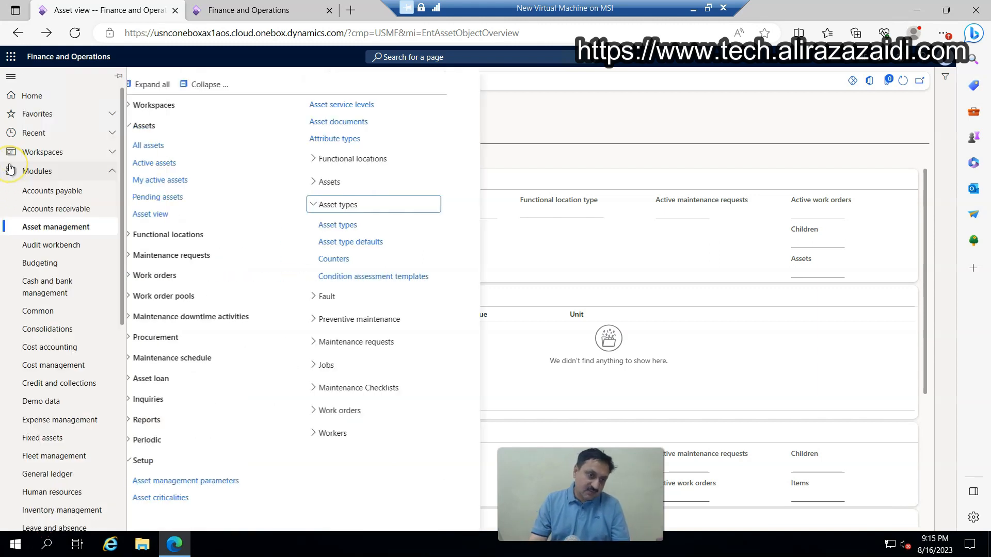
click(144, 149)
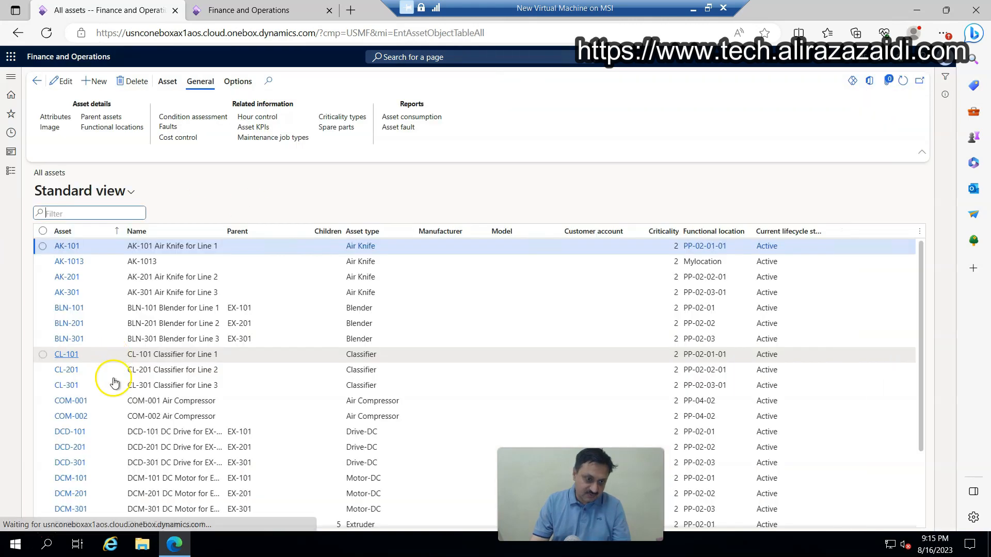
scroll(98, 408, down, 2)
scroll(80, 459, down, 1)
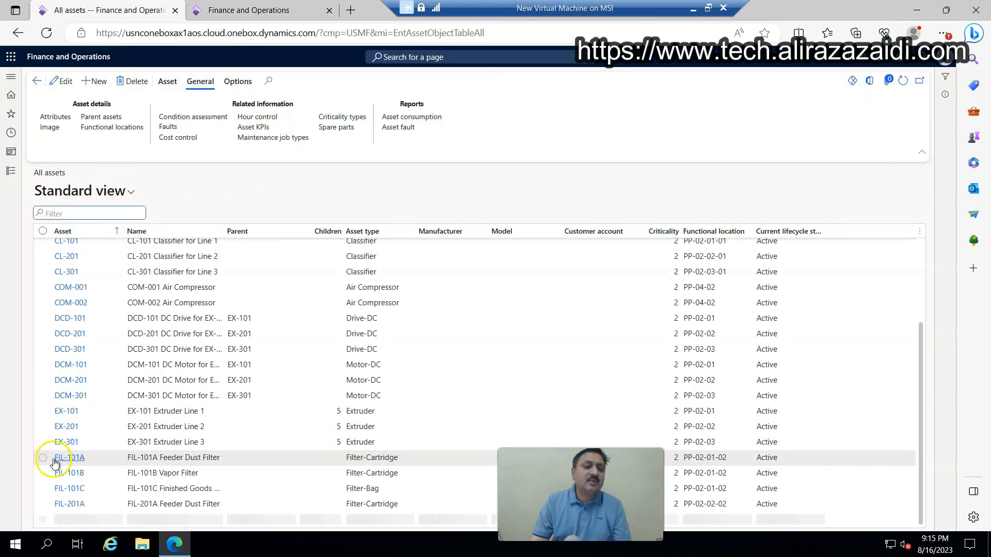
scroll(78, 494, down, 2)
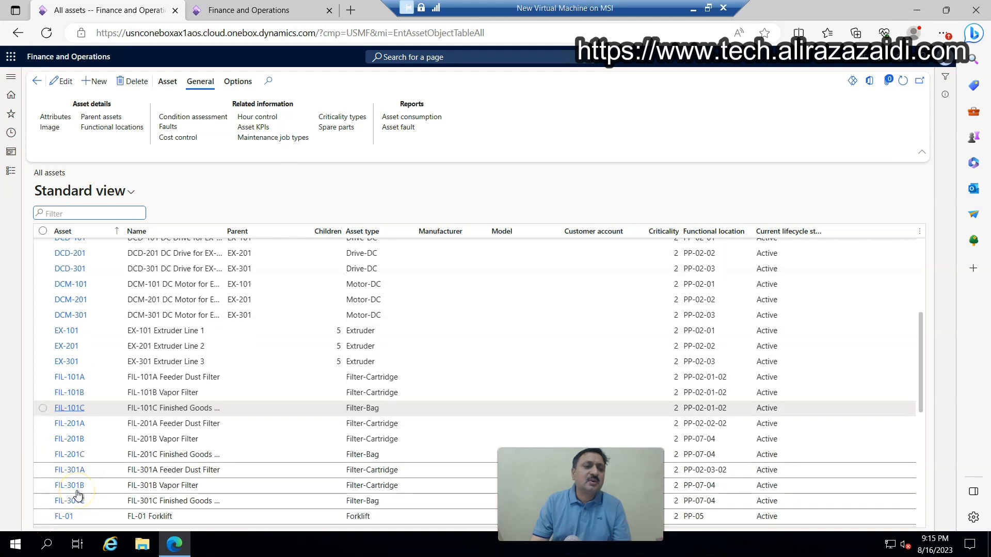
scroll(78, 496, down, 6)
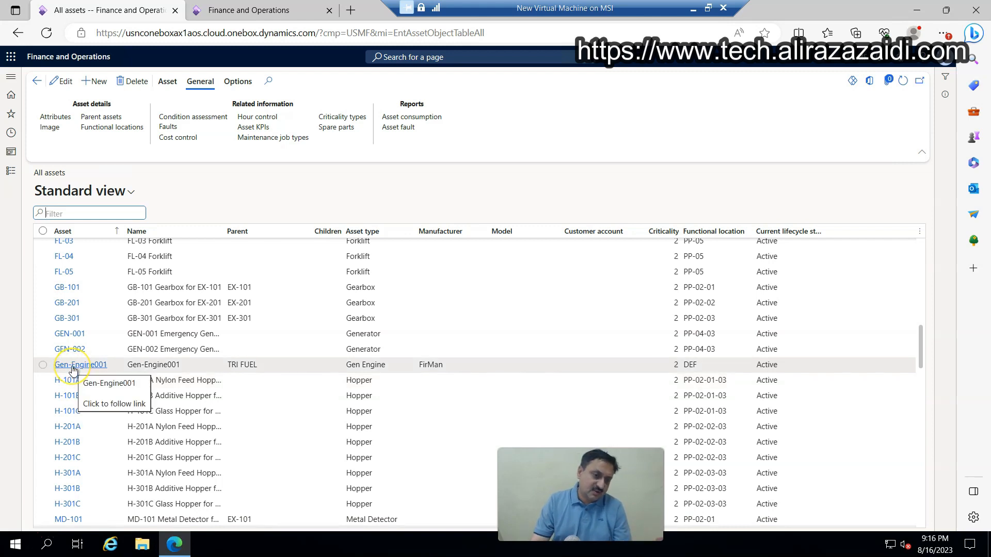
click(73, 368)
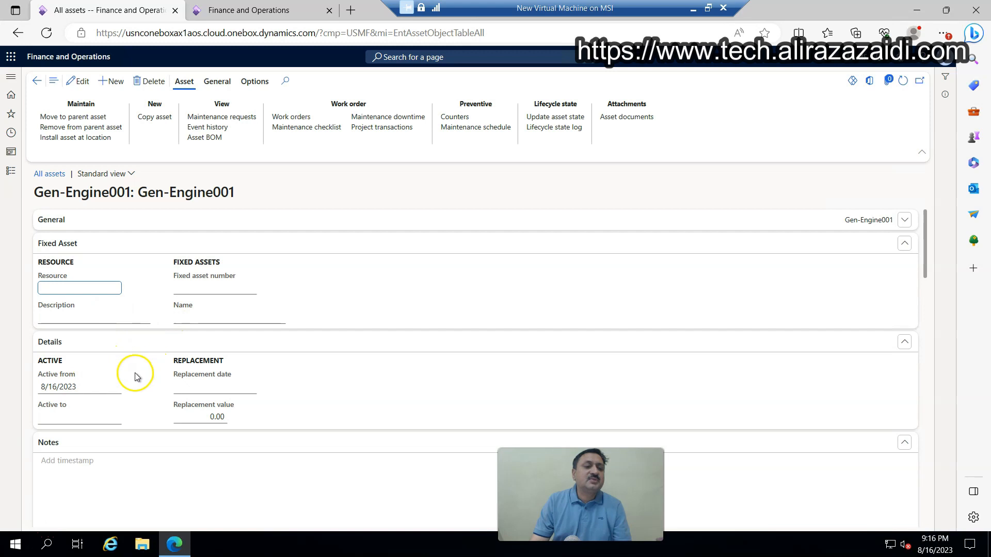
- Put the Gen-Engine001 record in edit mode and browse the available fixed asset numbers
click(78, 81)
scroll(145, 370, down, 2)
scroll(144, 371, up, 2)
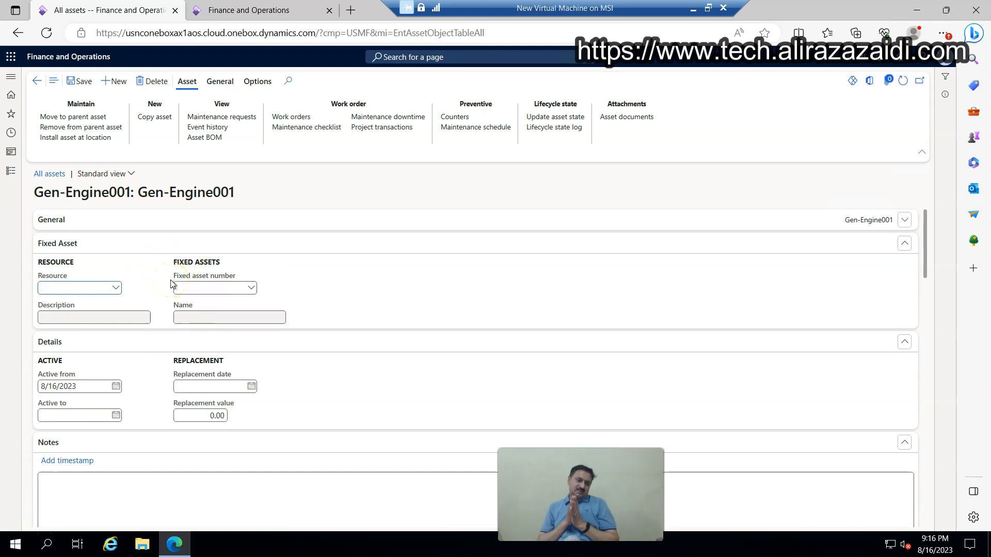
click(252, 288)
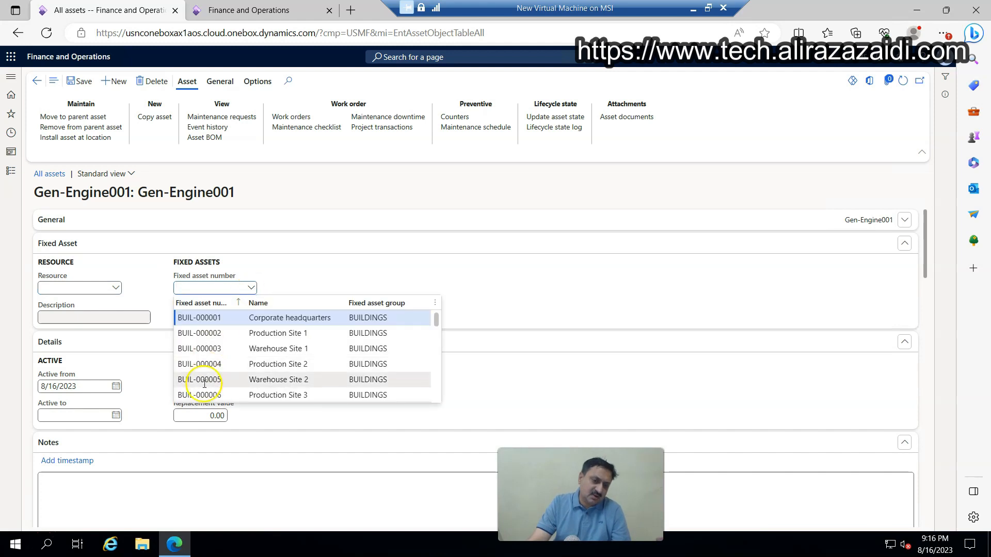
scroll(206, 380, down, 5)
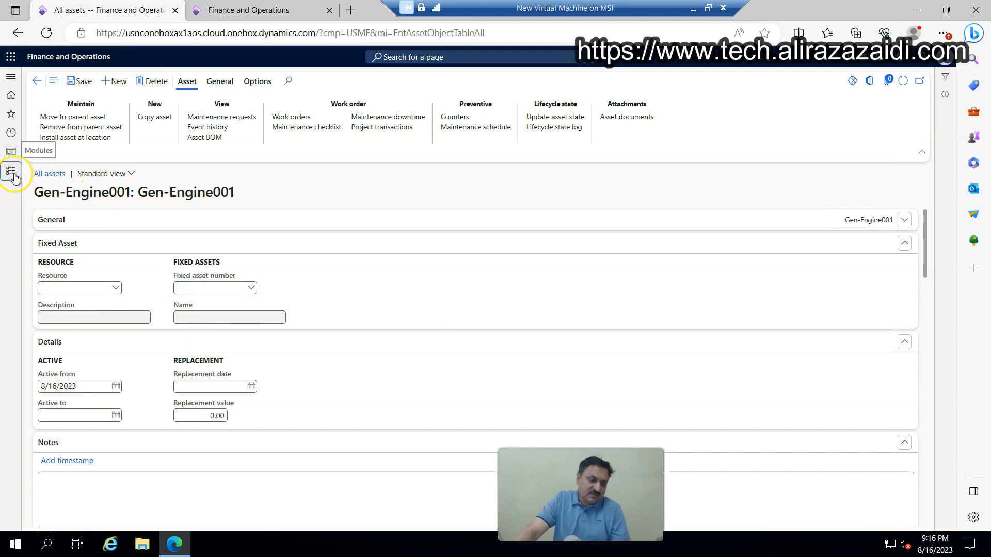
- Open the list of all fixed assets in the Fixed assets module
click(13, 175)
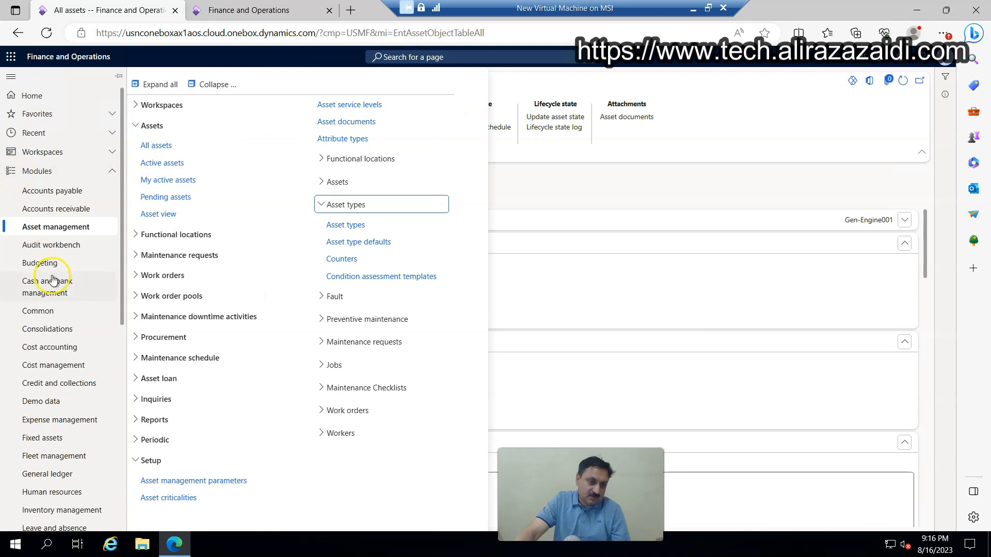
scroll(53, 276, down, 3)
scroll(48, 237, down, 3)
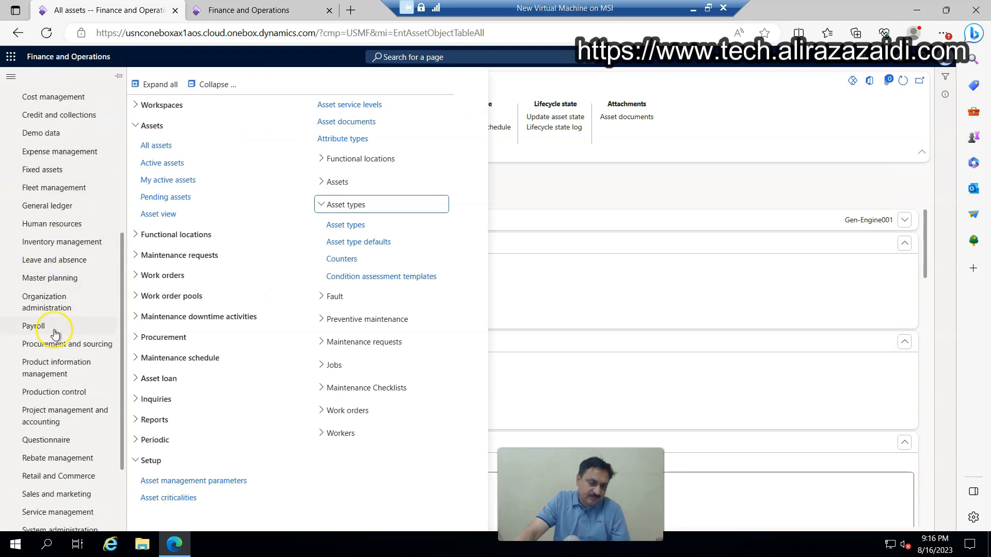
scroll(41, 317, up, 3)
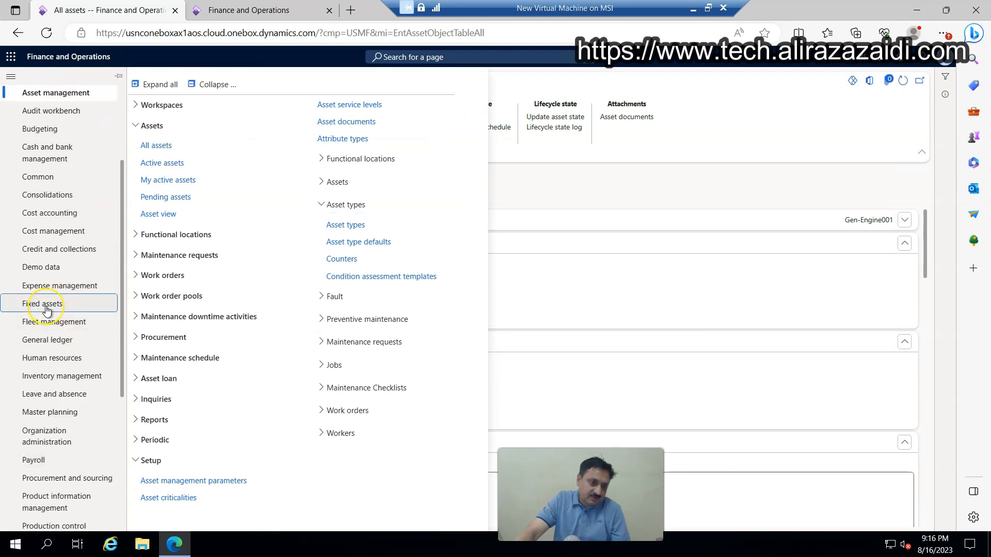
click(52, 305)
click(162, 148)
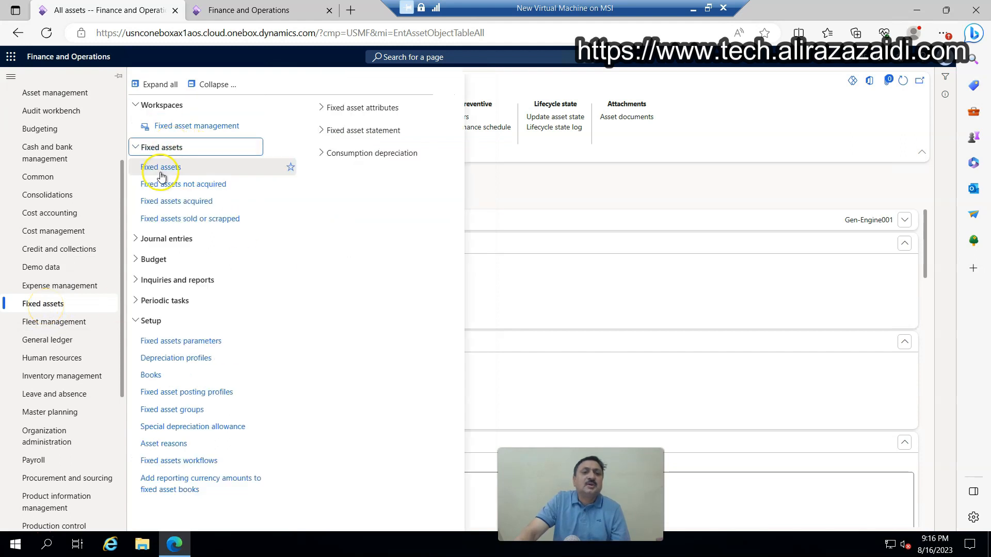
click(160, 168)
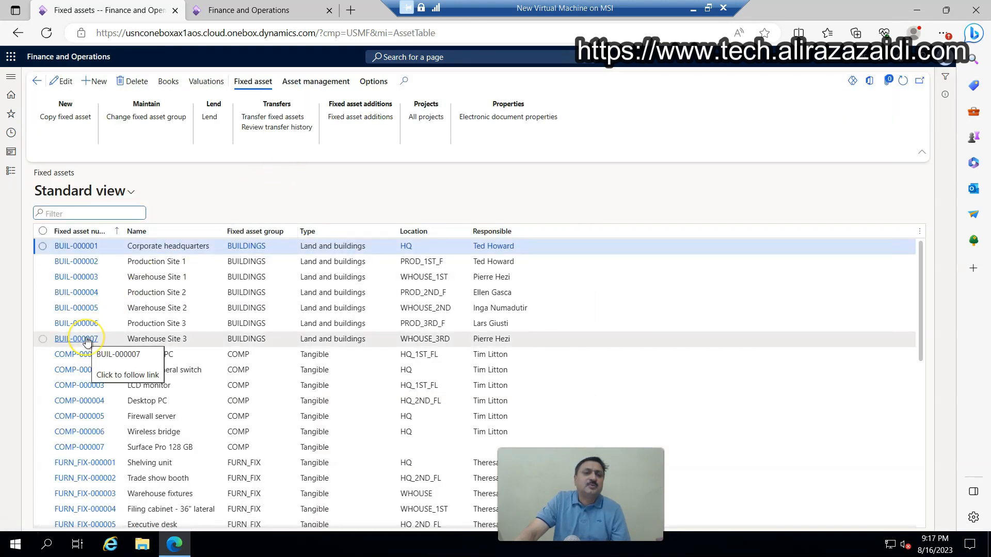
- Open fixed asset BUIL-000007 and examine its Create maintenance asset form without creating the asset
click(86, 342)
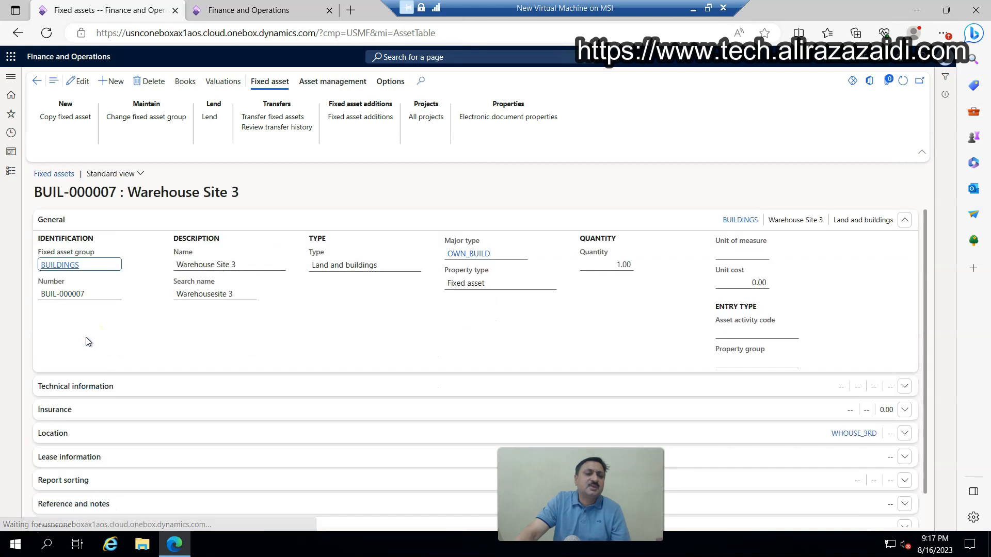
click(321, 82)
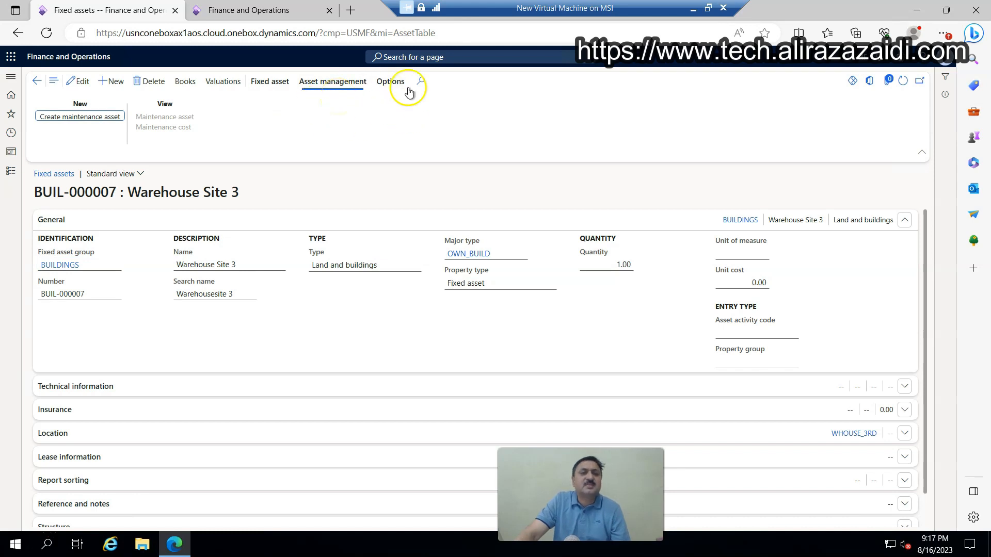
click(78, 124)
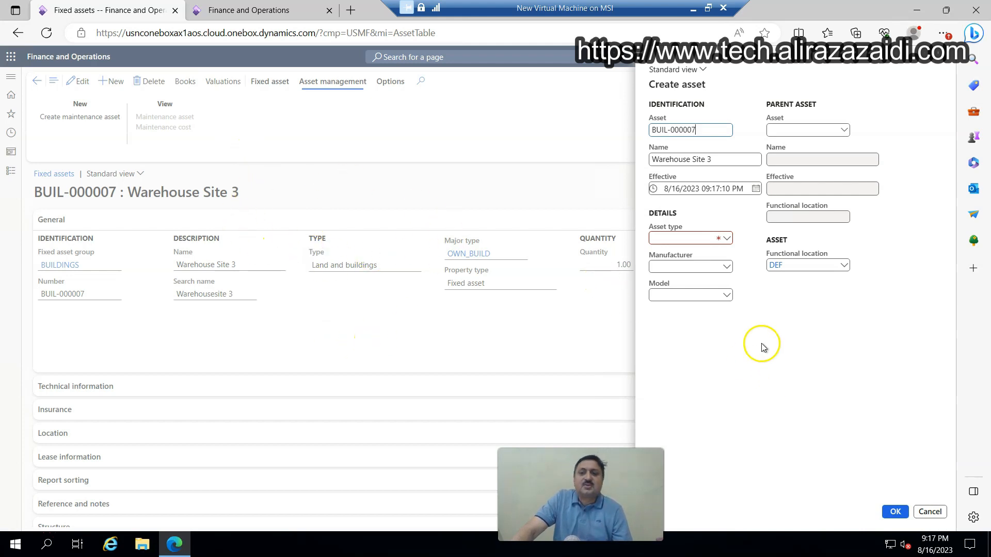
click(404, 278)
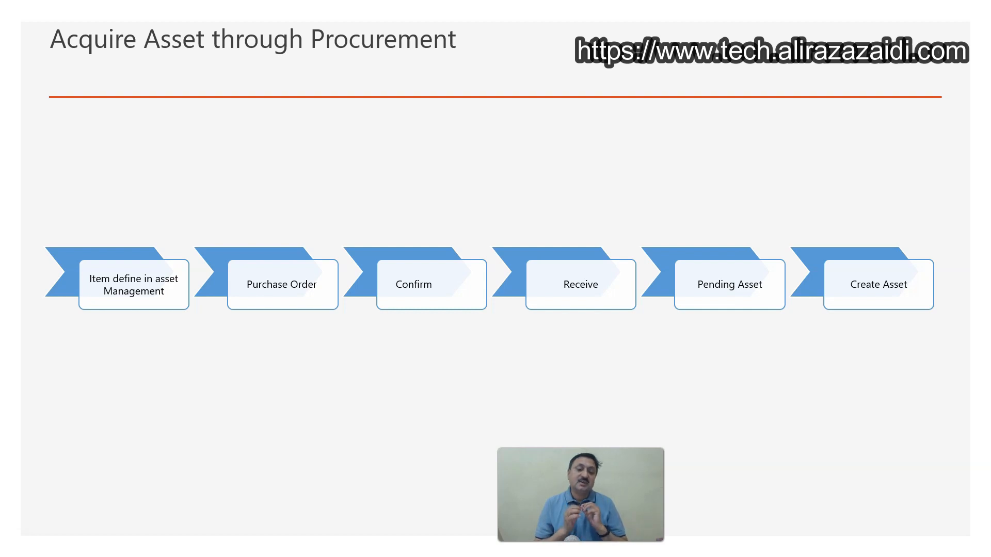
key(Right)
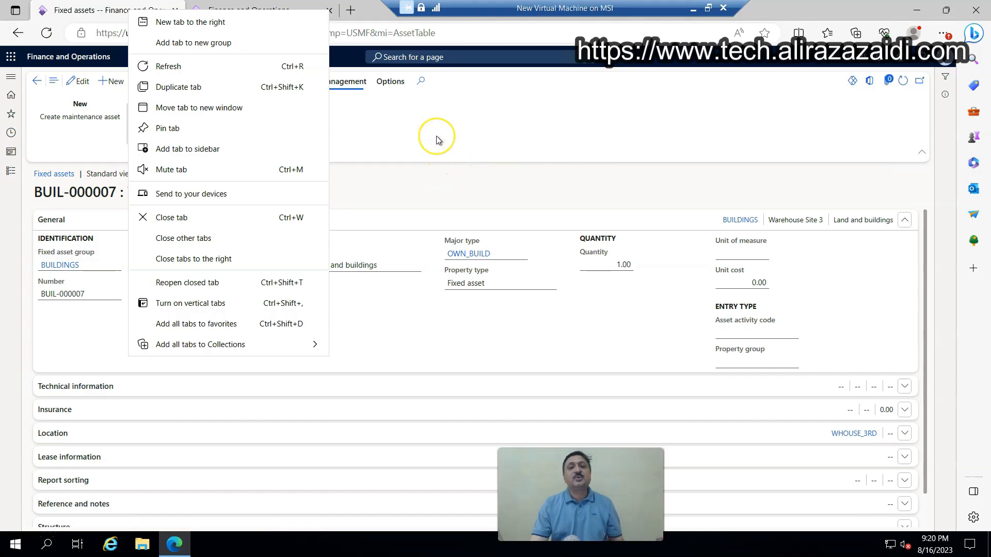
click(436, 136)
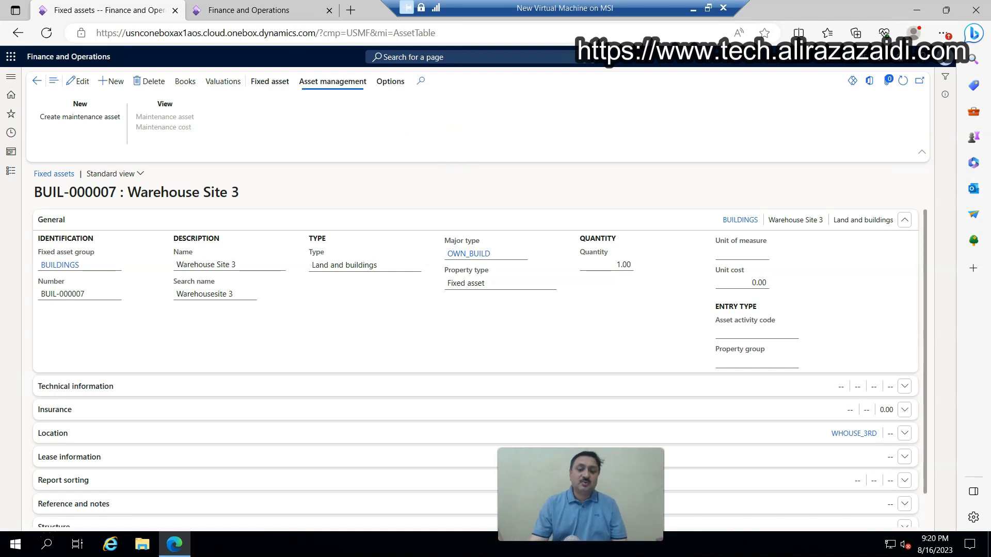
- Duplicate the browser tab that shows Fixed assets
right_click(125, 9)
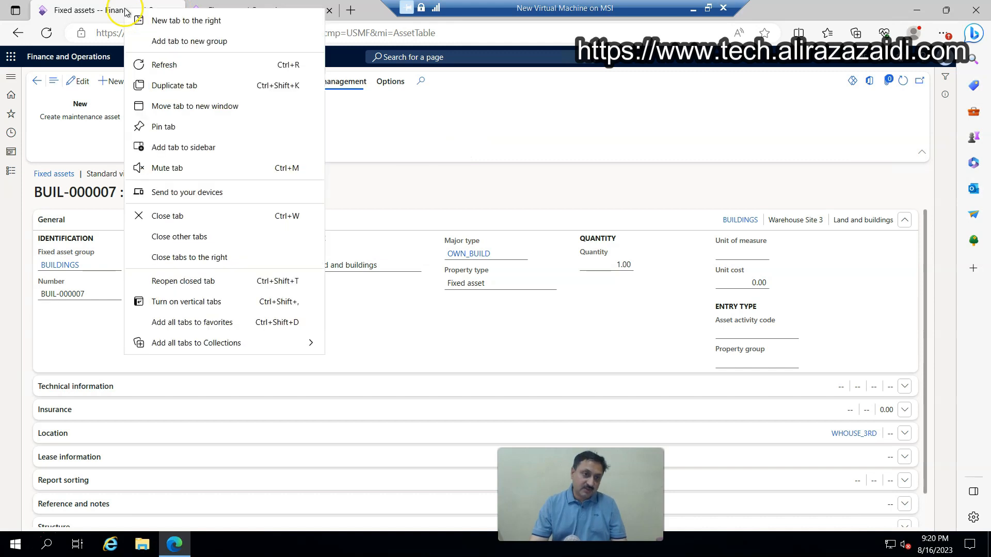
click(169, 86)
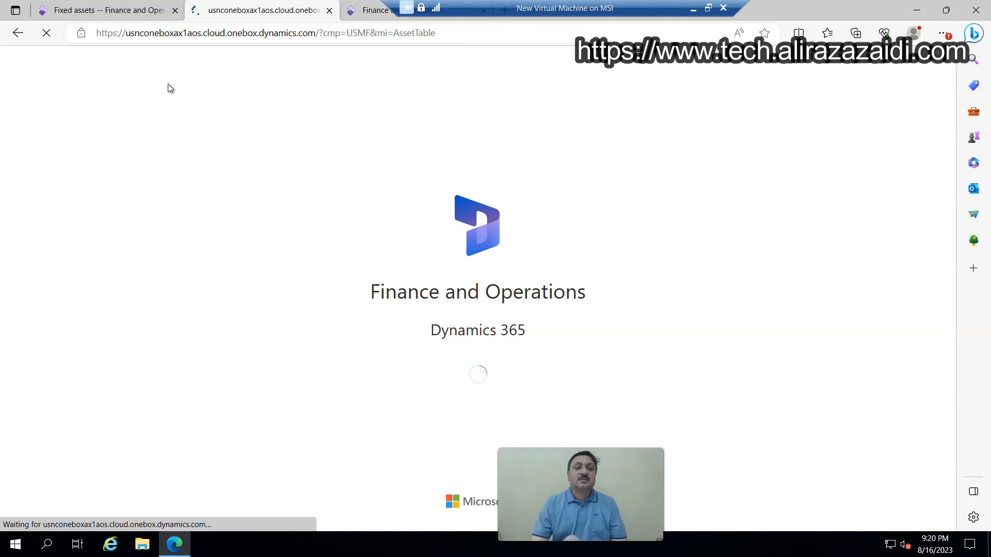
click(70, 219)
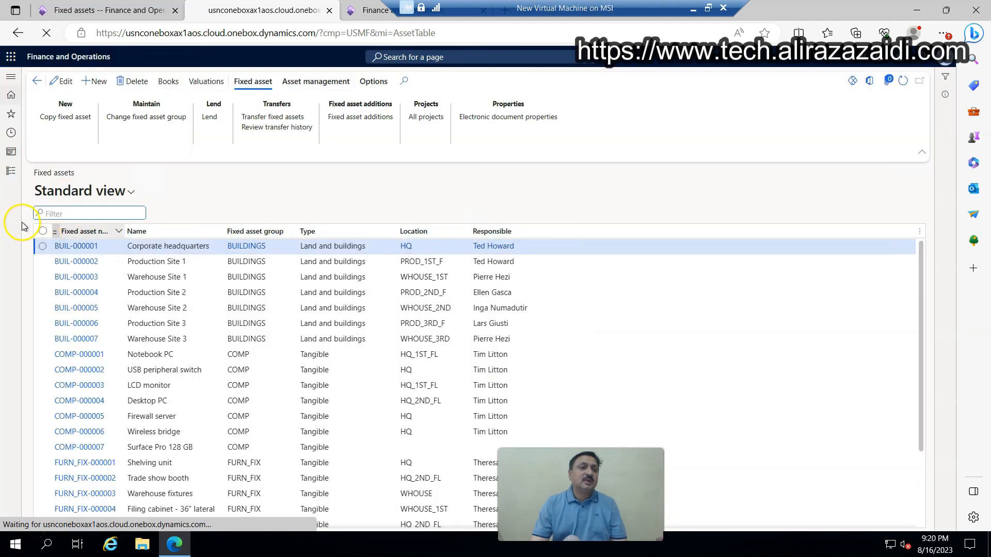
- Open the Released products list in the Product information management module
click(11, 172)
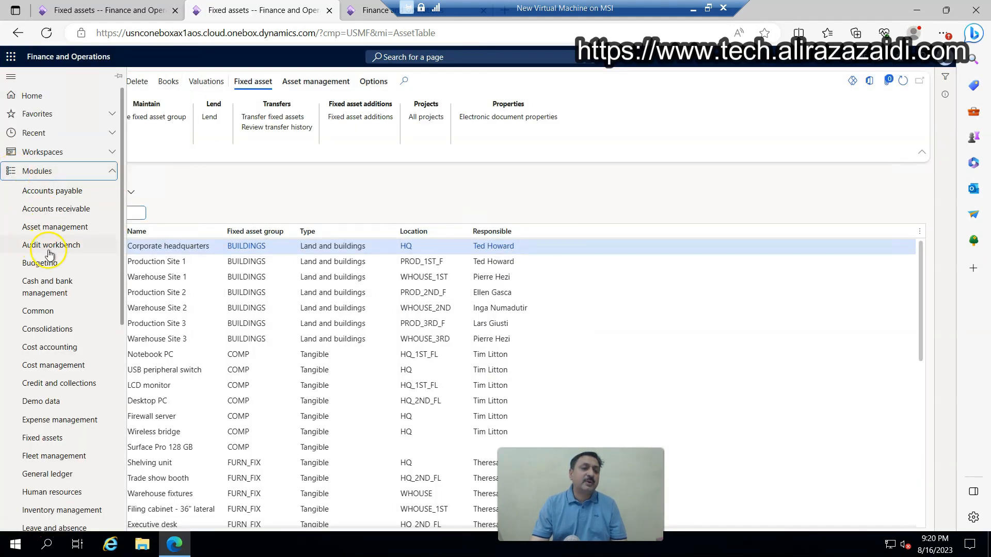
scroll(47, 310, down, 4)
click(19, 272)
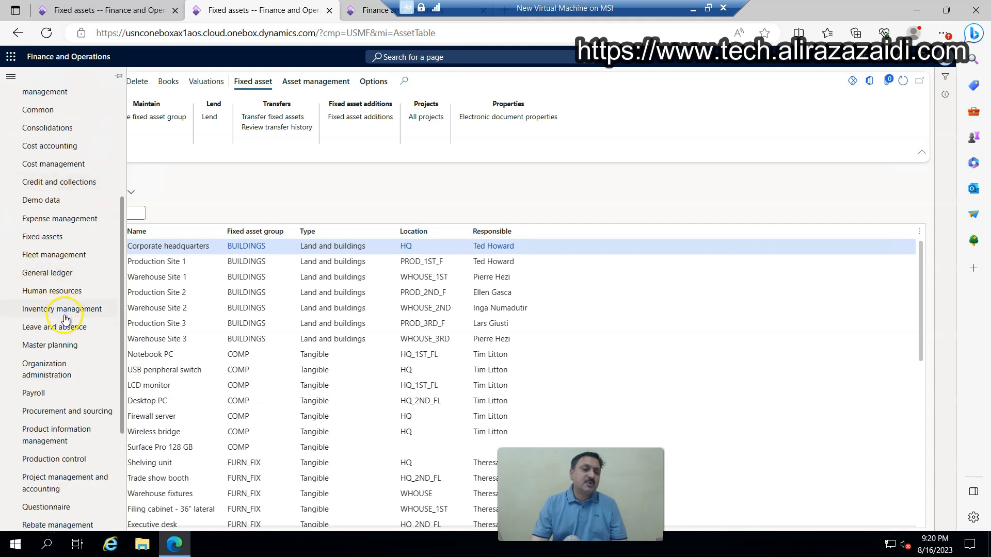
scroll(66, 318, down, 1)
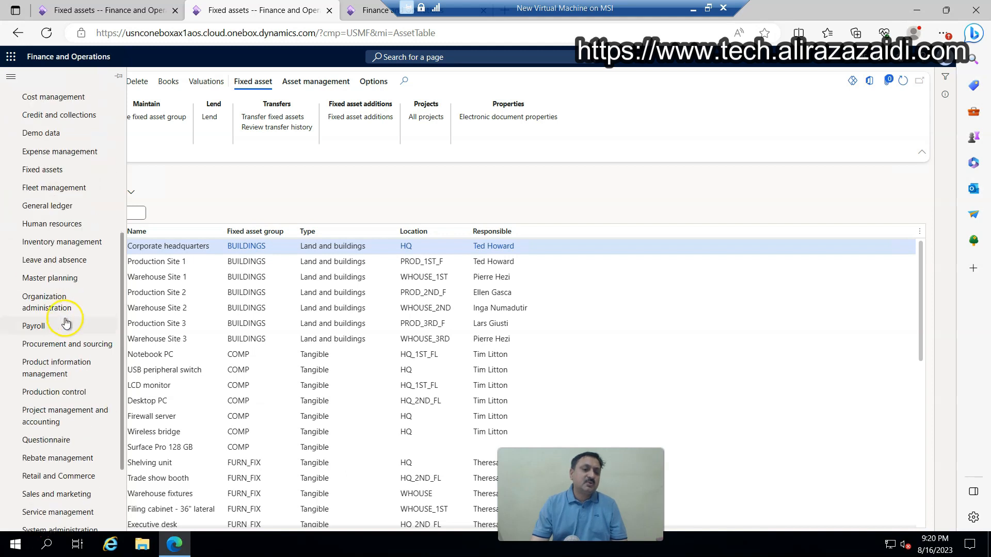
click(57, 369)
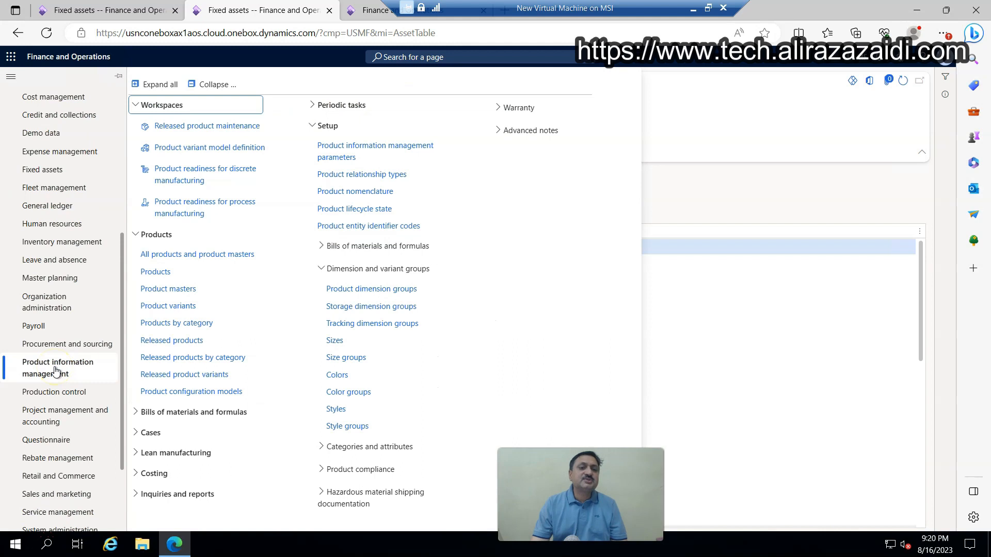
click(164, 345)
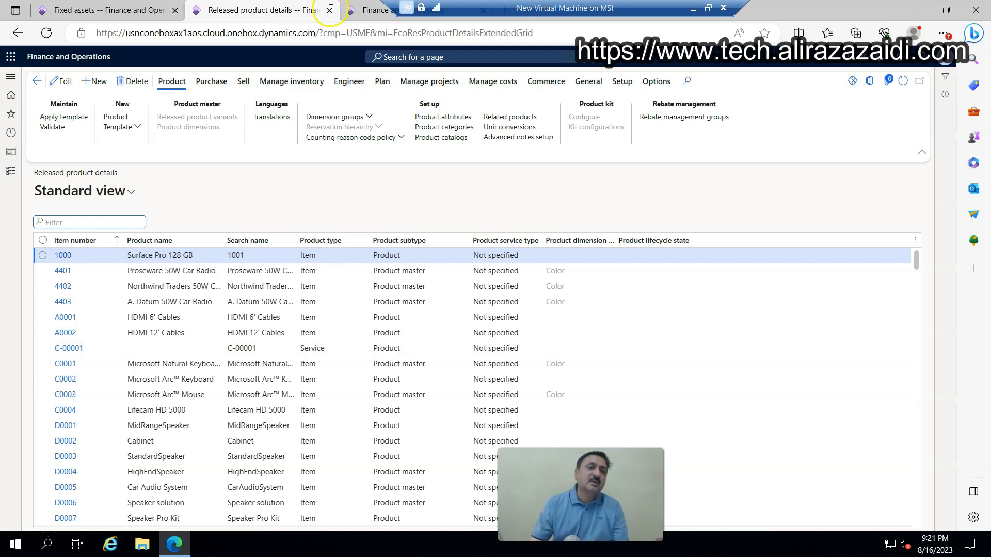
- Start a new released product and set its product type to Service
click(94, 82)
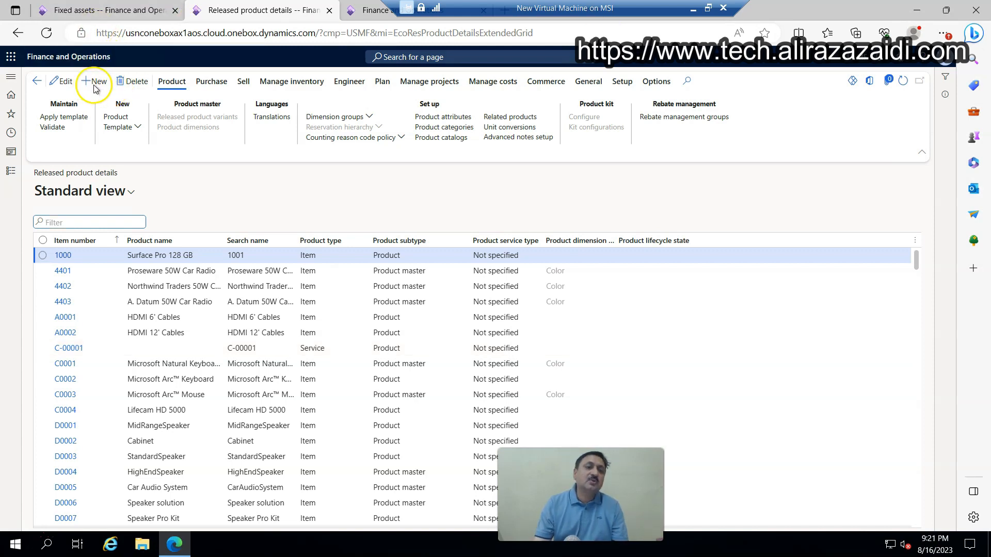
click(720, 119)
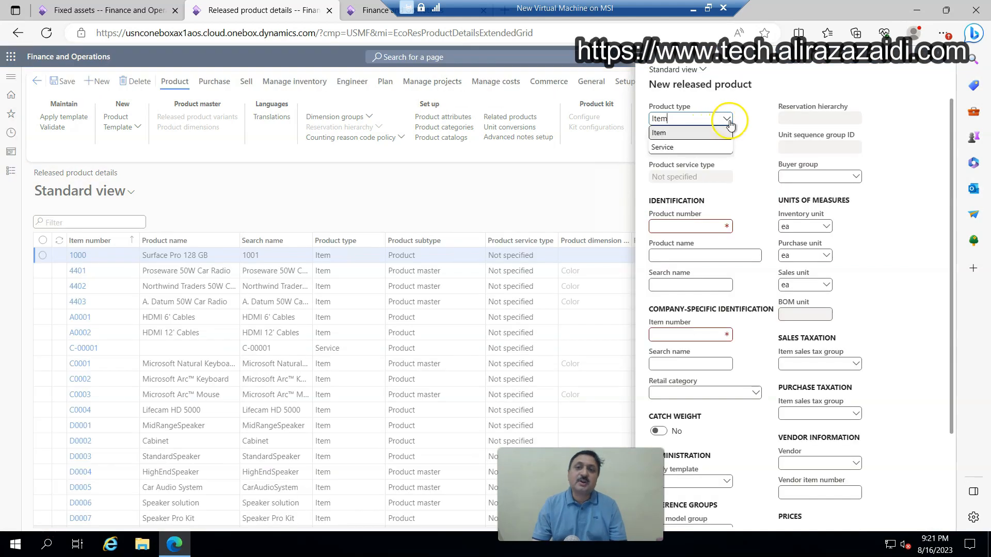
click(679, 146)
click(691, 228)
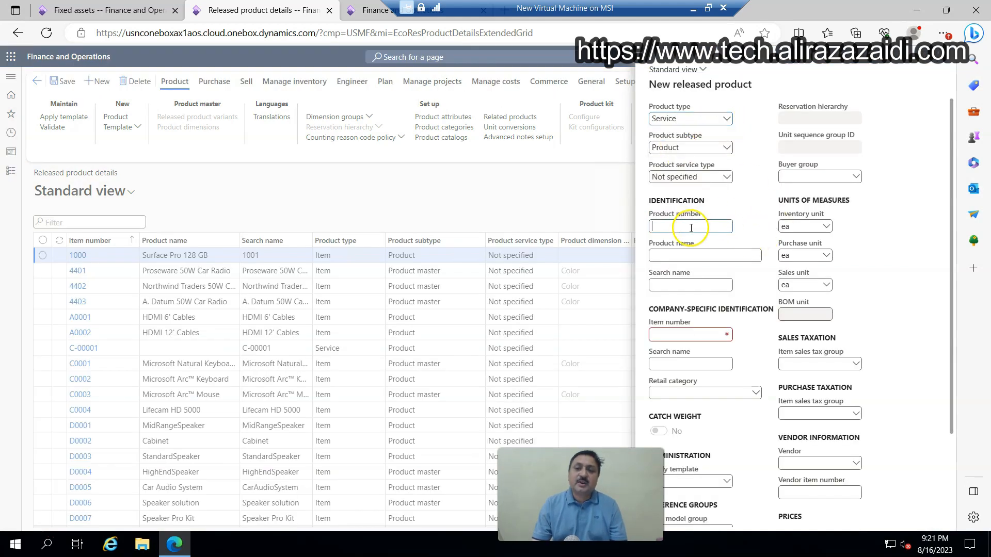
- Look up the truck's brand word on the PowerPoint use case slide, return to the virtual machine and enter product number Ashok-0001
click(694, 9)
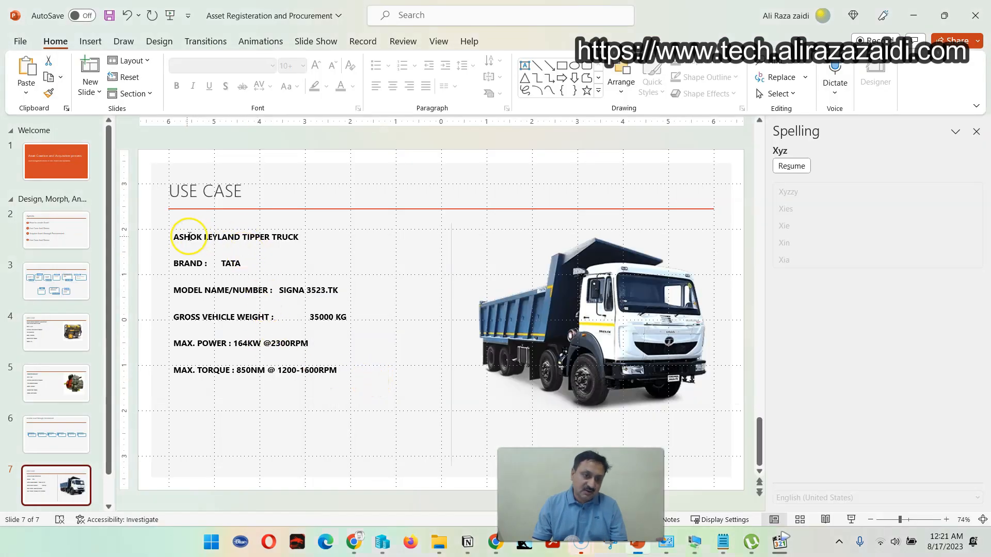
drag(176, 239, 201, 236)
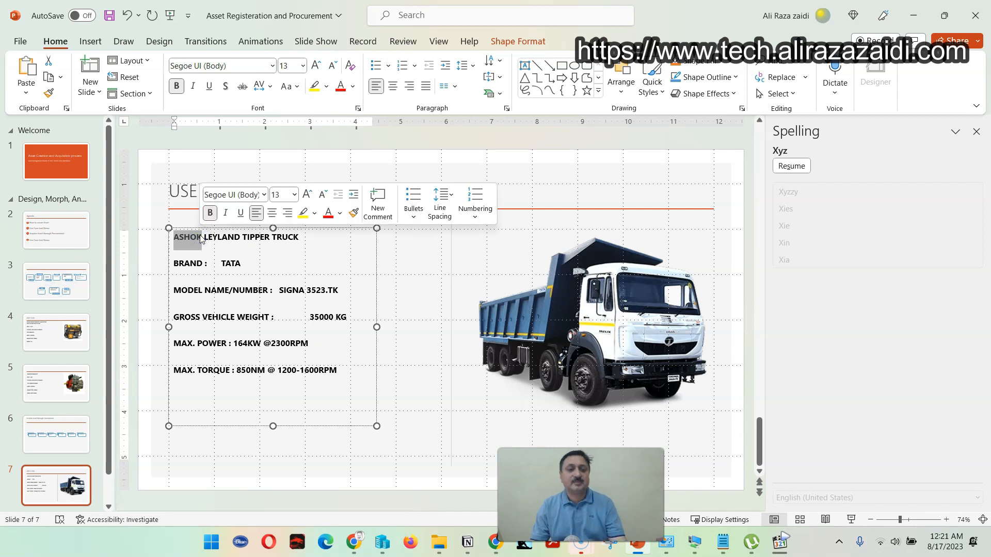
click(200, 236)
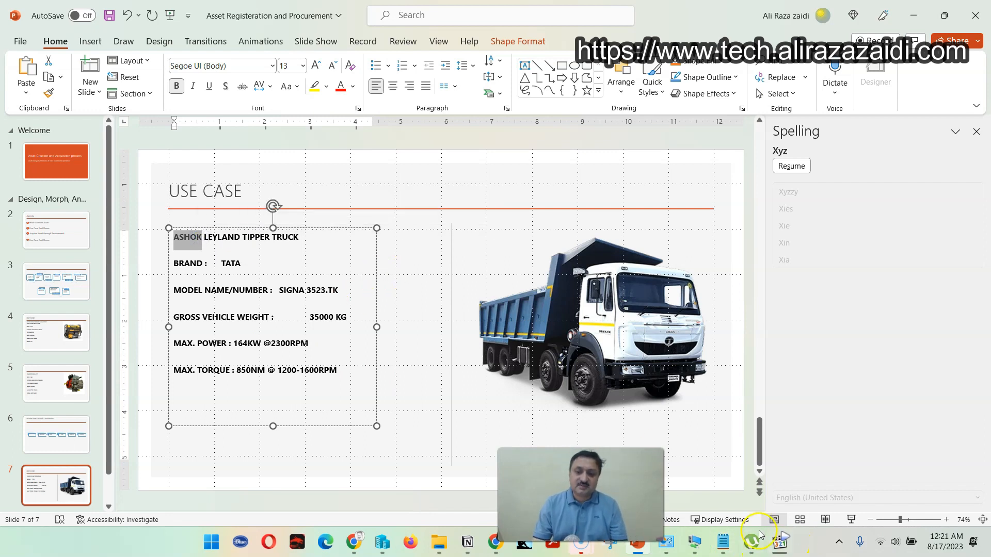
click(704, 542)
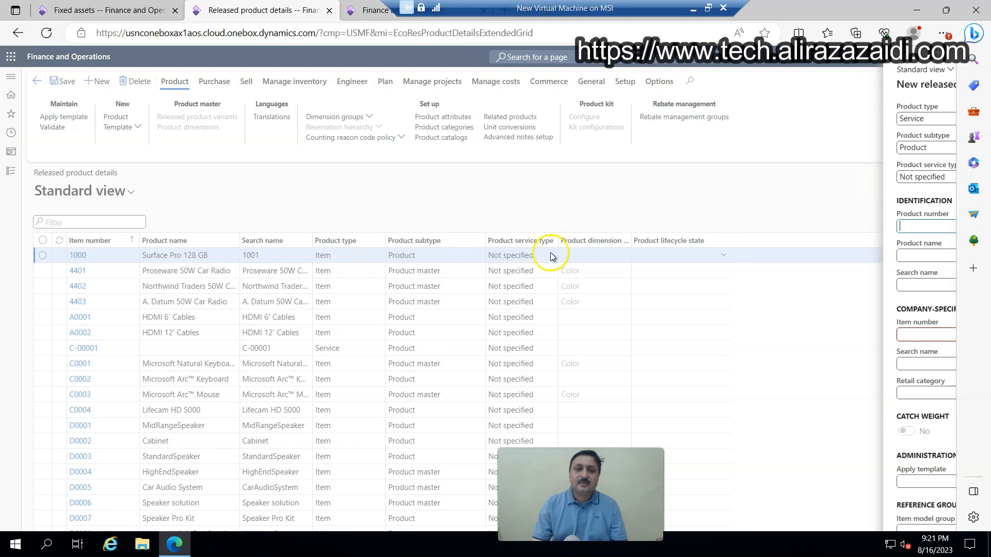
click(677, 226)
text(Ashok)
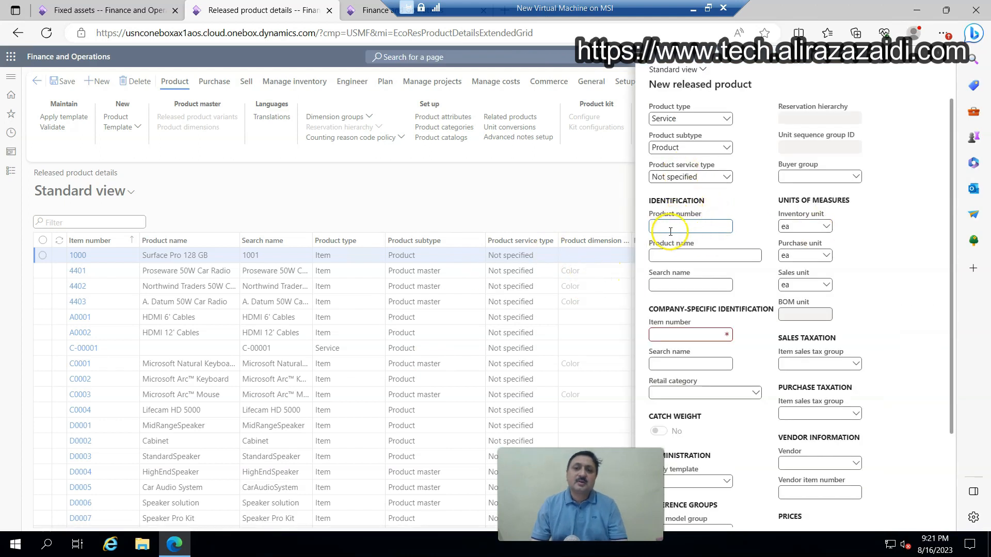
text(-0001)
key(Tab)
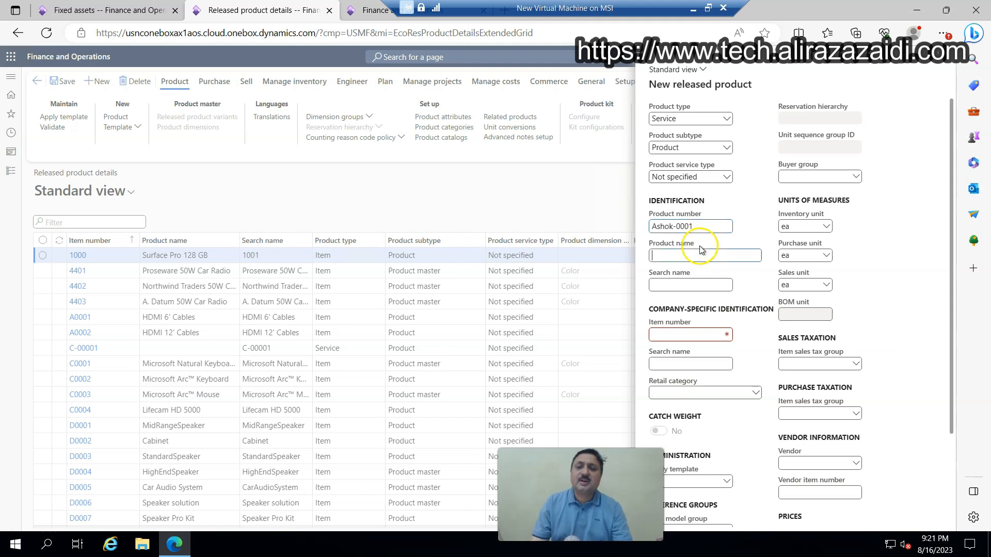
- Check the full truck title on the PowerPoint slide, return to the virtual machine and enter product name Ashok Leyland Tipper Truck
click(693, 9)
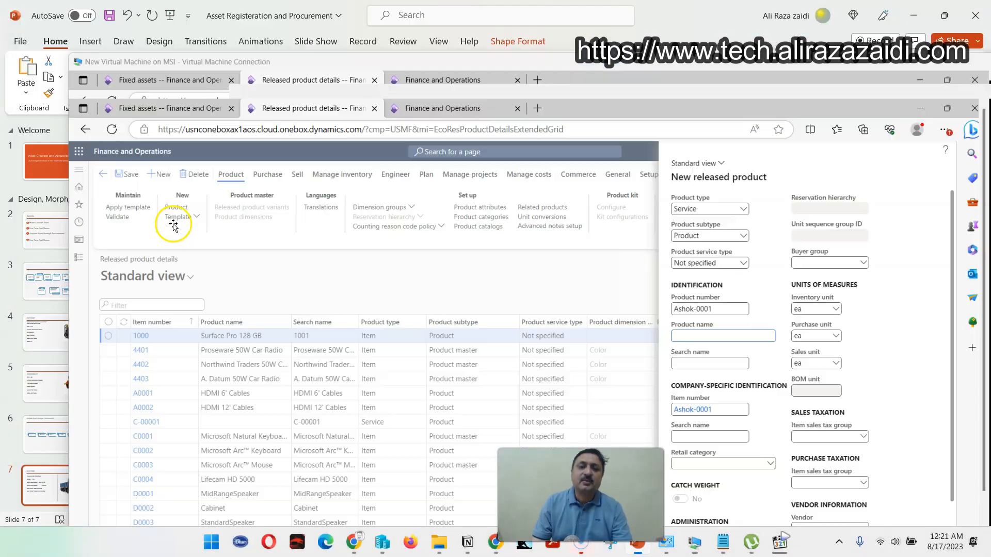
drag(299, 236, 165, 238)
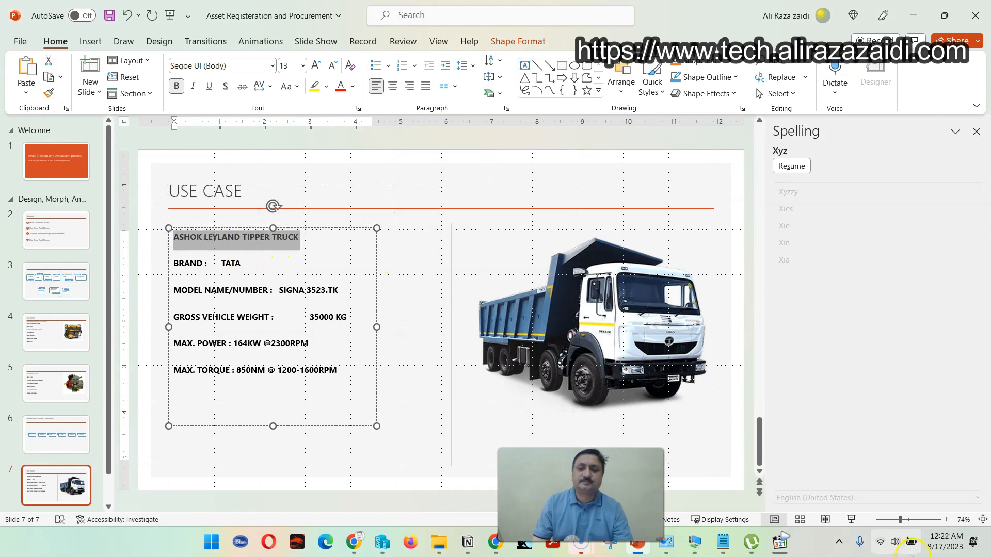
click(695, 542)
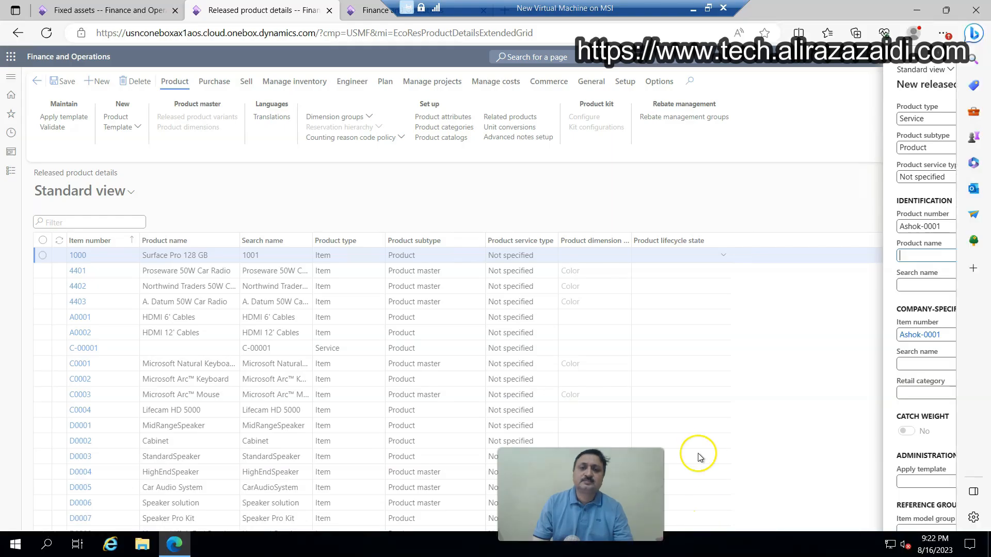
text(Ashok Leyland Tipper Truck)
click(686, 285)
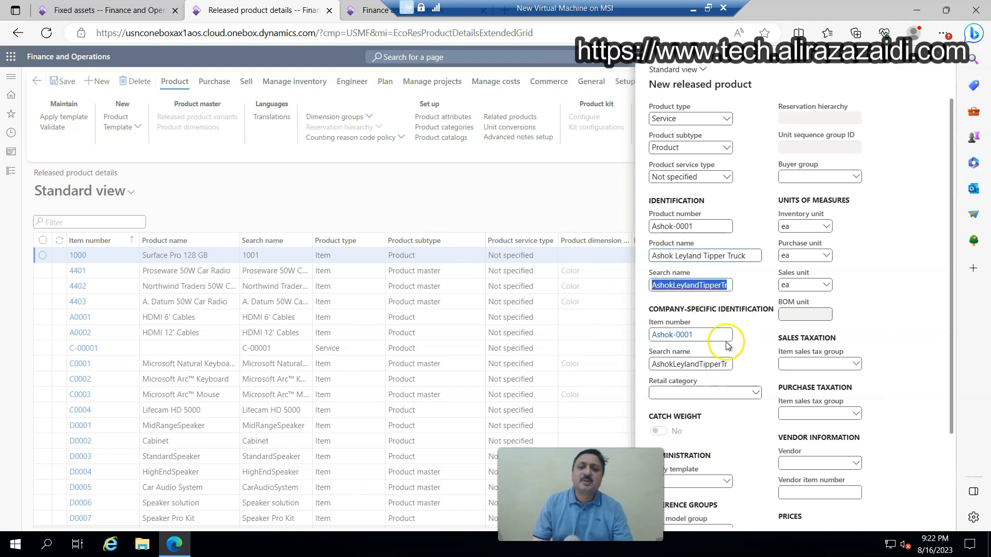
- Set the new released product's item model group to FIFO
scroll(726, 387, down, 2)
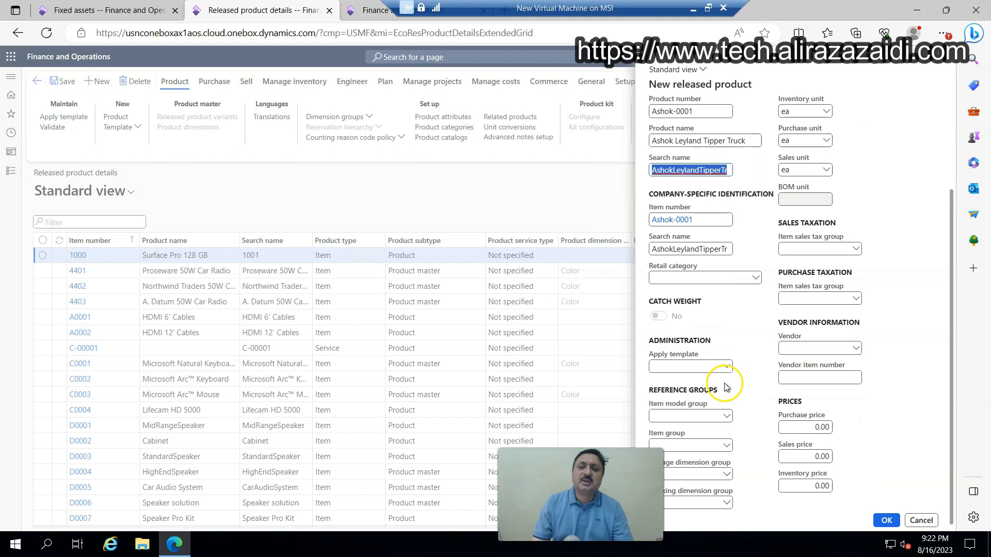
click(722, 418)
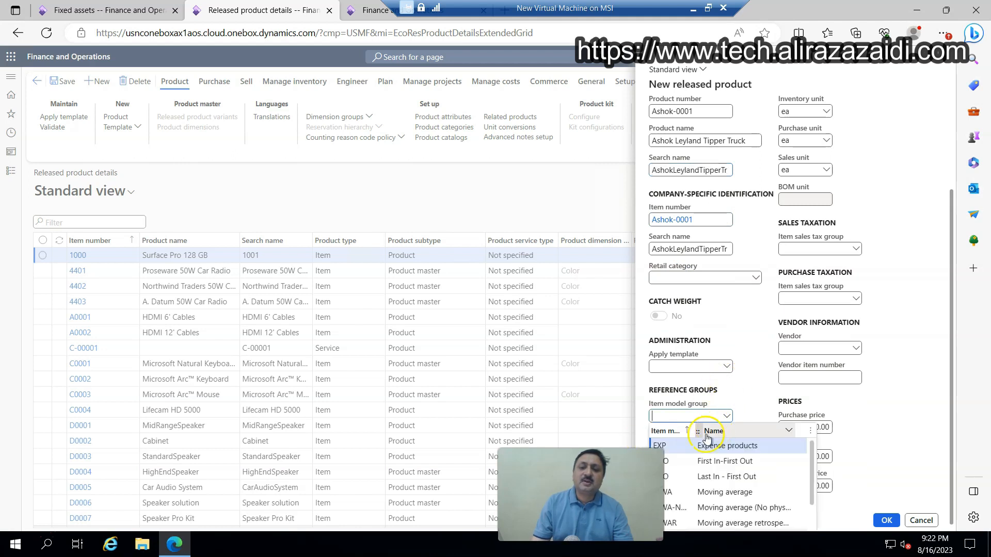
click(674, 462)
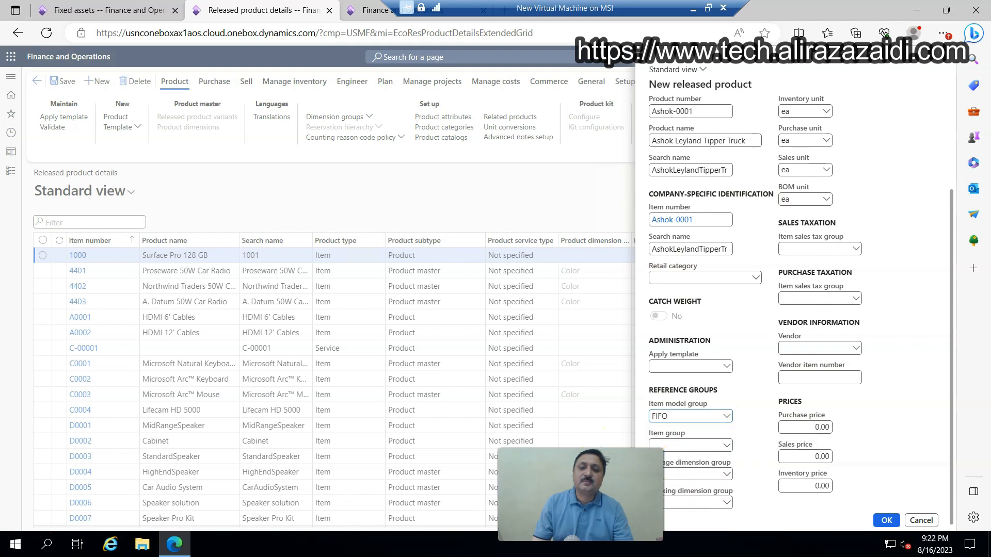
- Set the new released product's item group to Audio and its storage dimension group to SiteWH
click(729, 447)
click(671, 353)
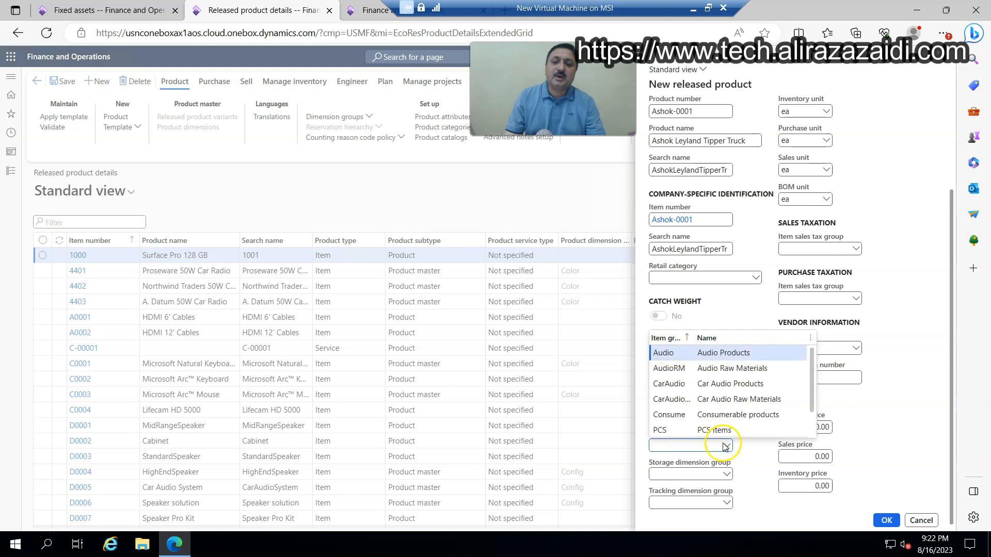
click(727, 475)
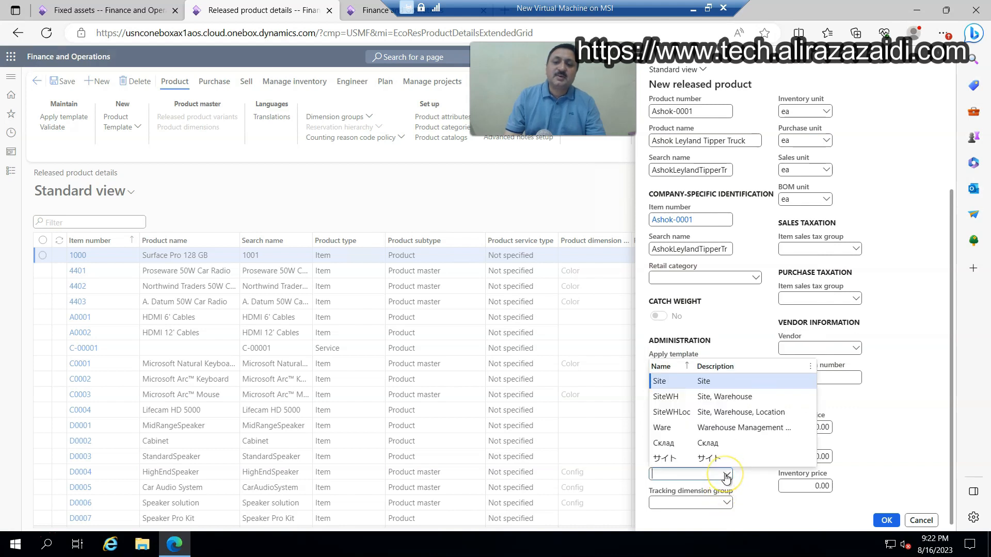
click(666, 397)
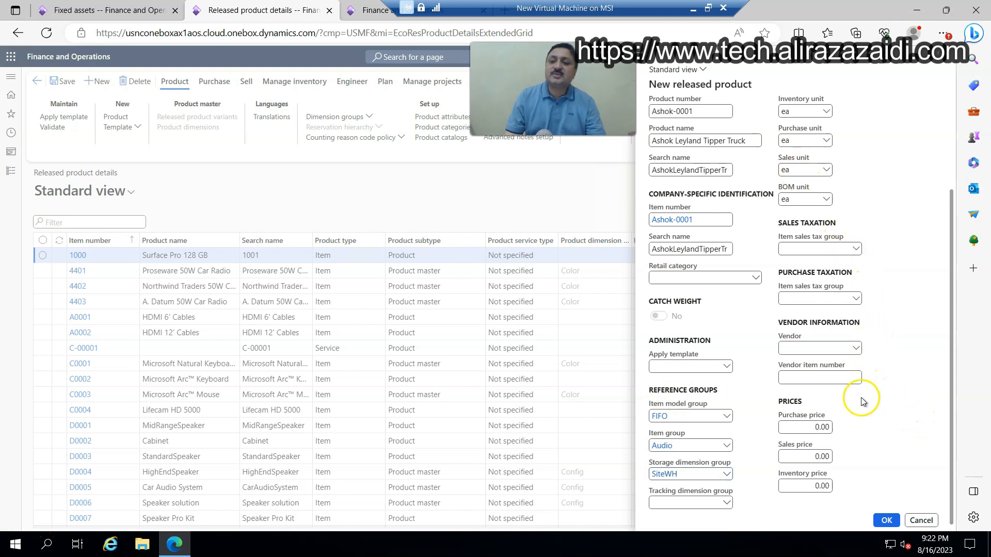
scroll(842, 318, up, 3)
scroll(845, 315, down, 3)
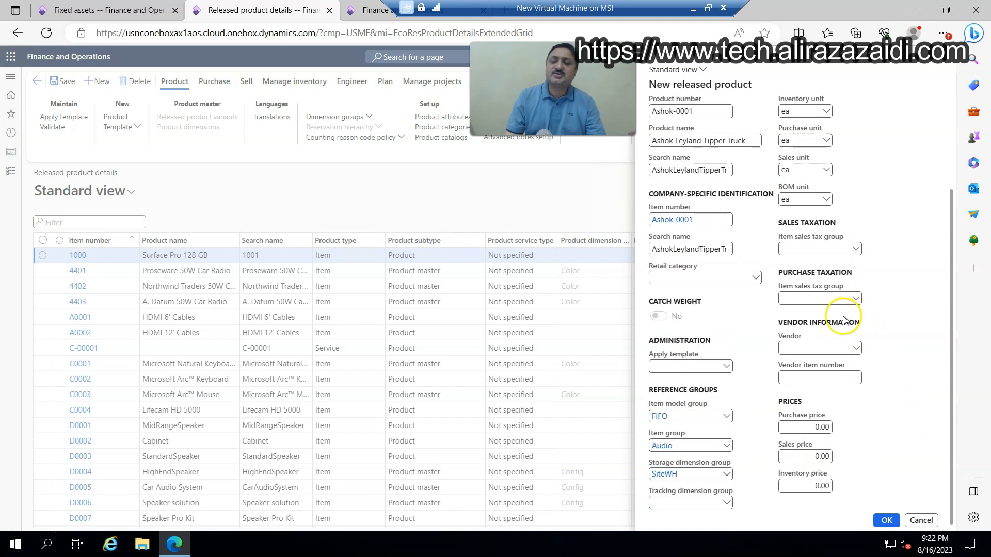
- Enter a purchase price of 10,000 and an inventory price of 12,000, and create the released product
click(805, 429)
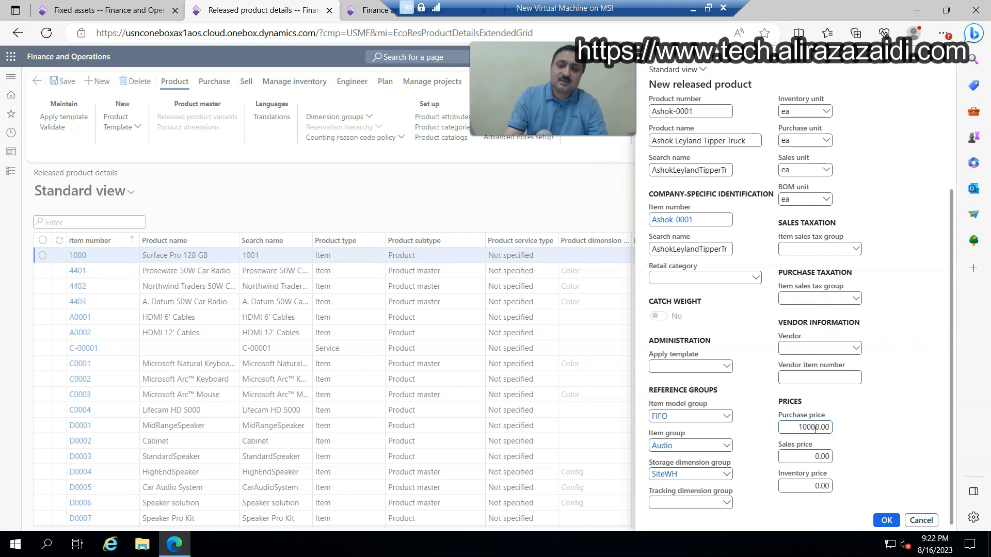
click(843, 468)
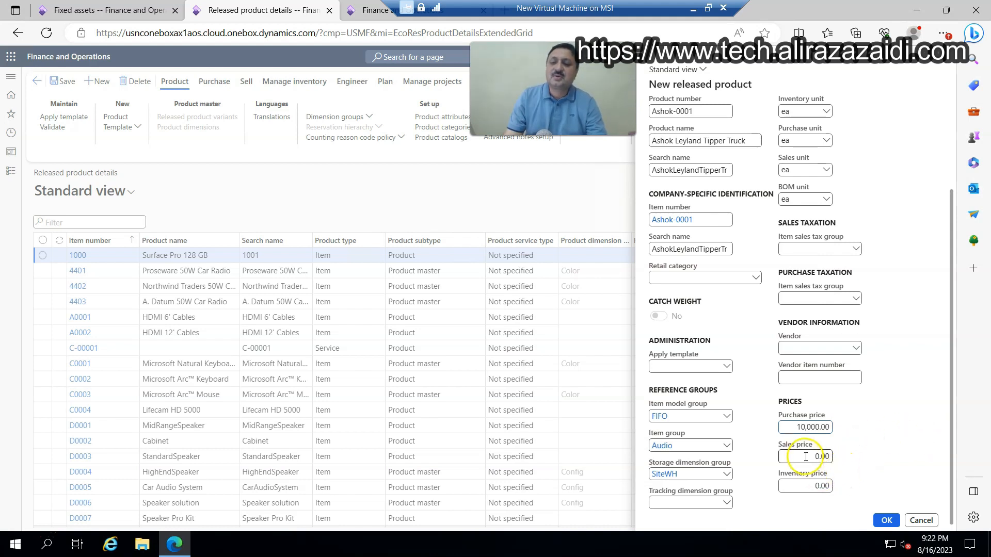
click(806, 486)
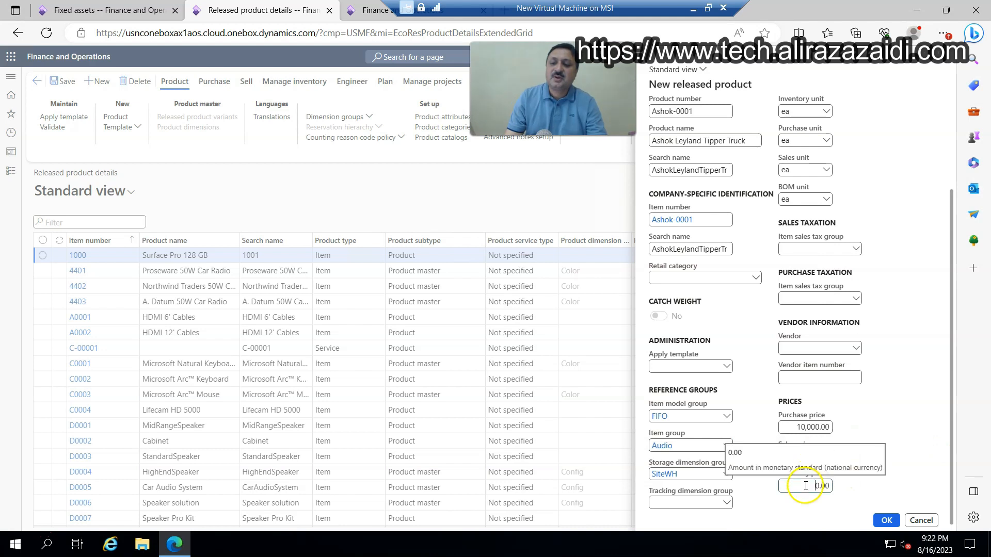
text(12000)
click(800, 486)
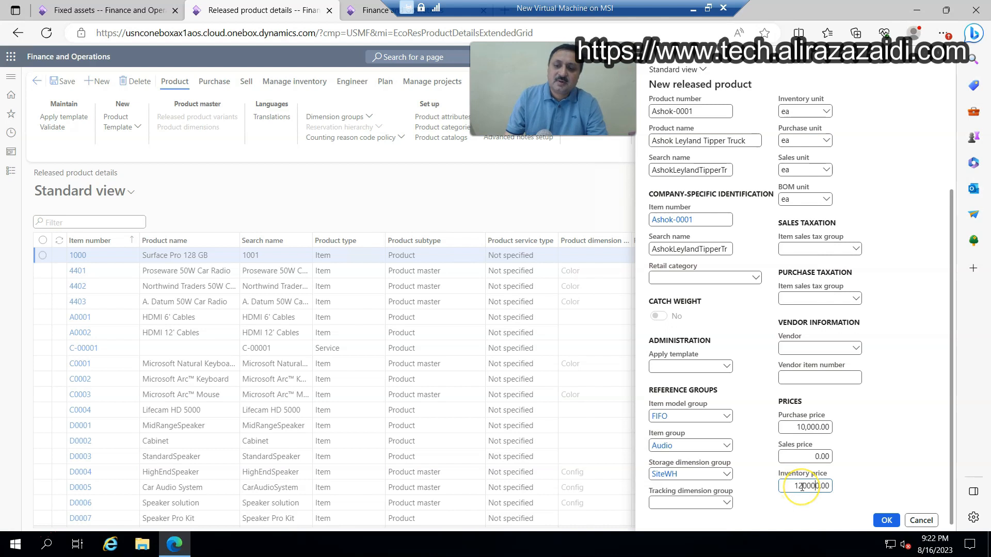
click(887, 521)
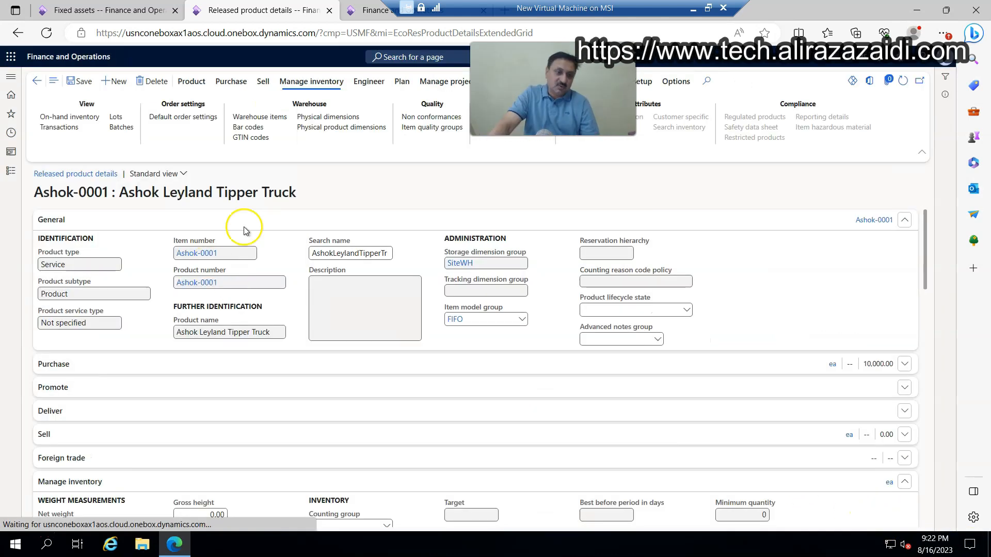
- Copy the item number Ashok-0001 and, in the fixed assets session, open the asset Items setup page of Asset management
drag(107, 194, 46, 195)
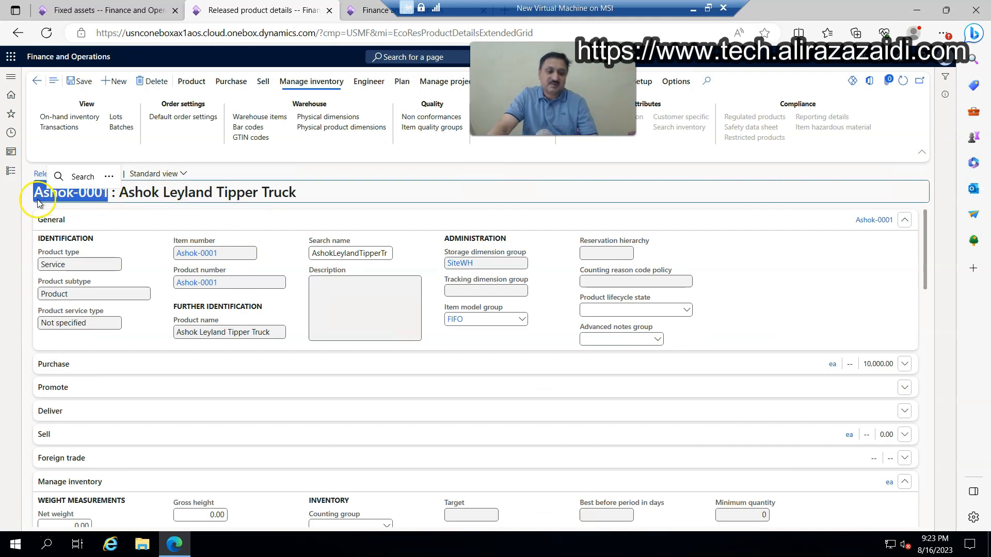
click(108, 10)
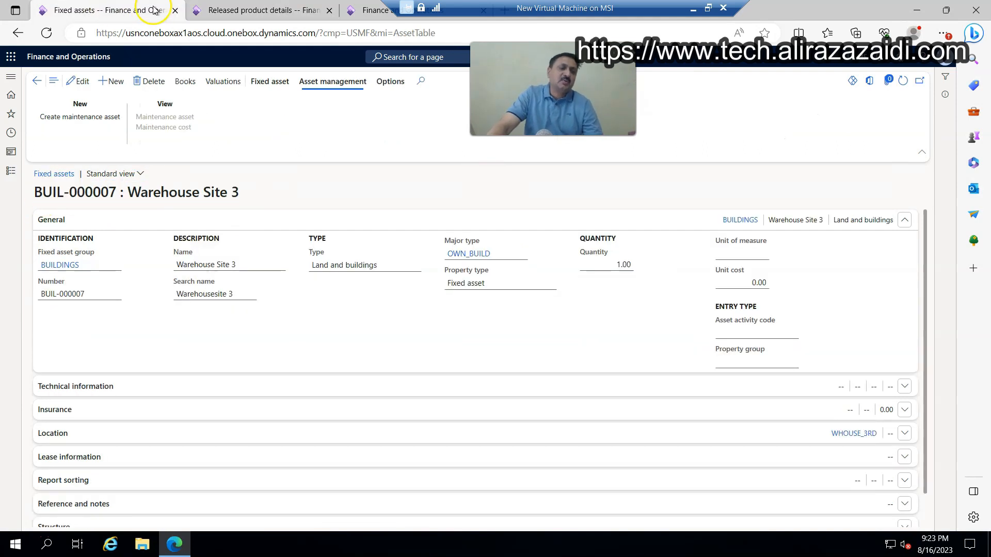
click(12, 170)
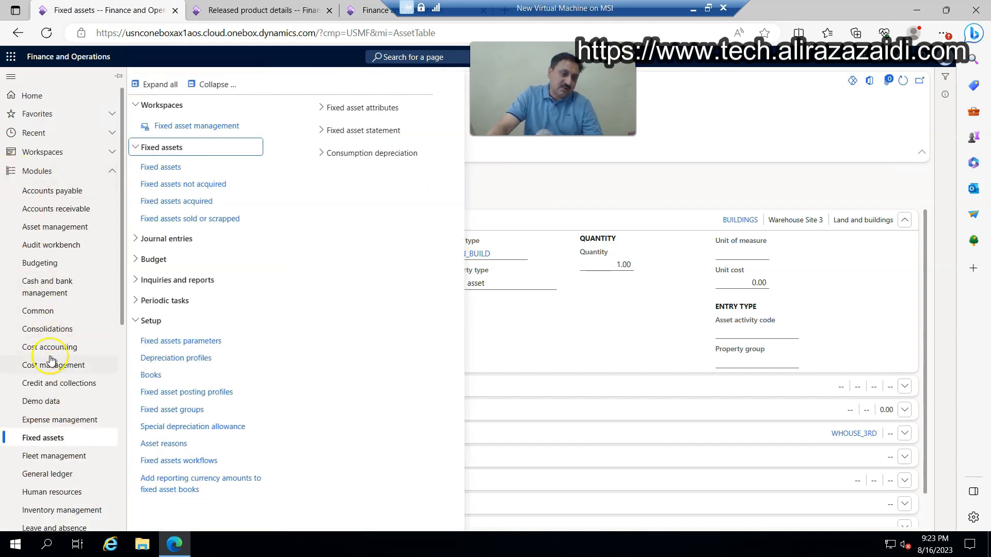
scroll(51, 354, down, 2)
scroll(55, 336, up, 1)
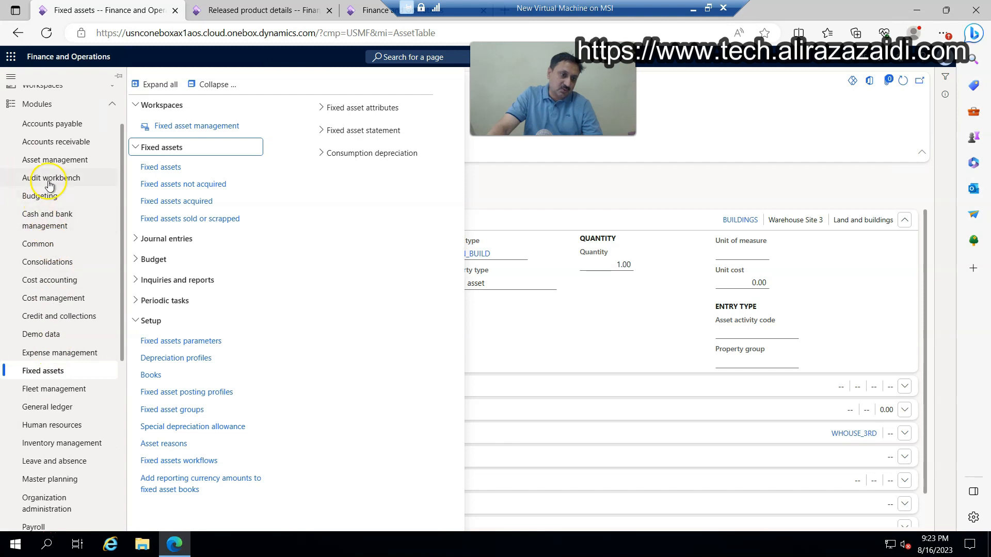
click(53, 163)
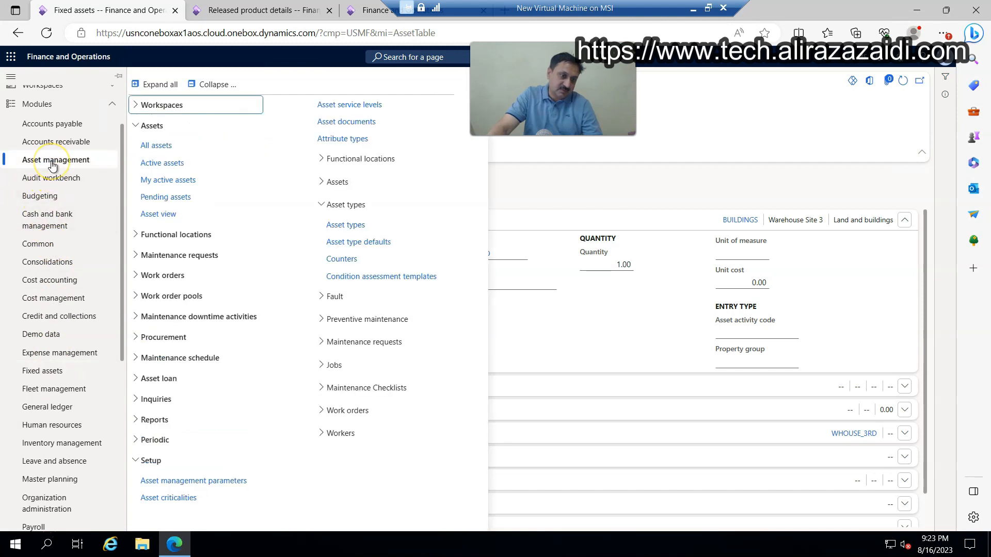
click(134, 125)
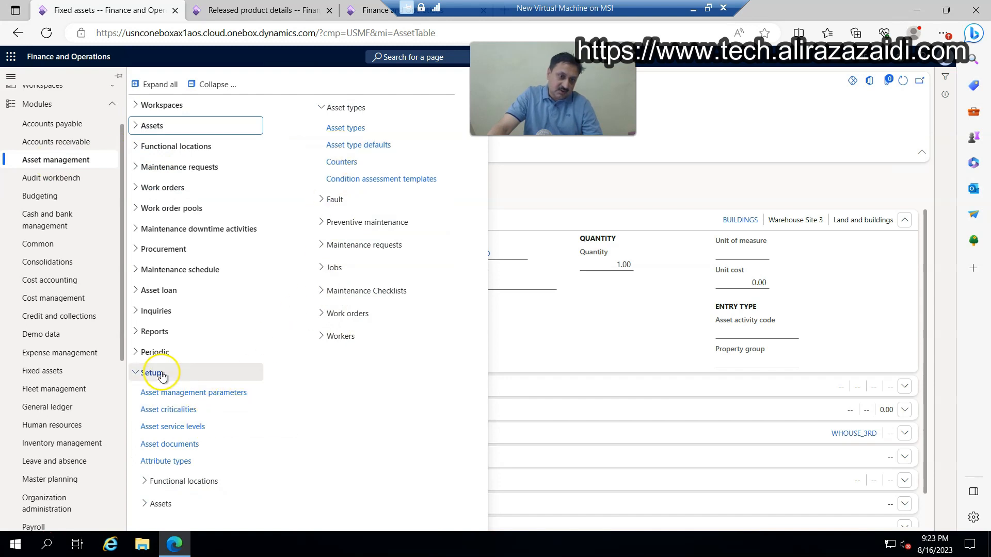
click(171, 505)
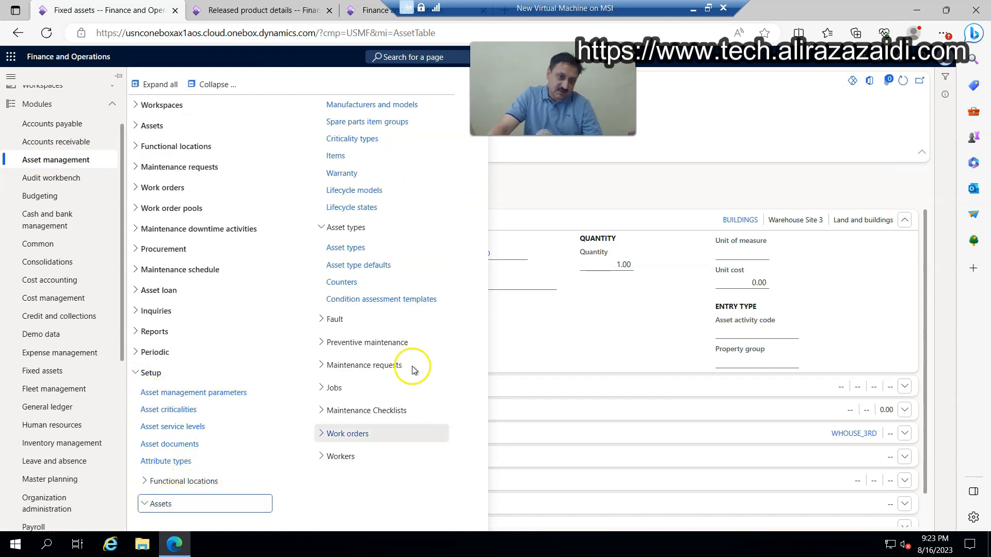
click(337, 156)
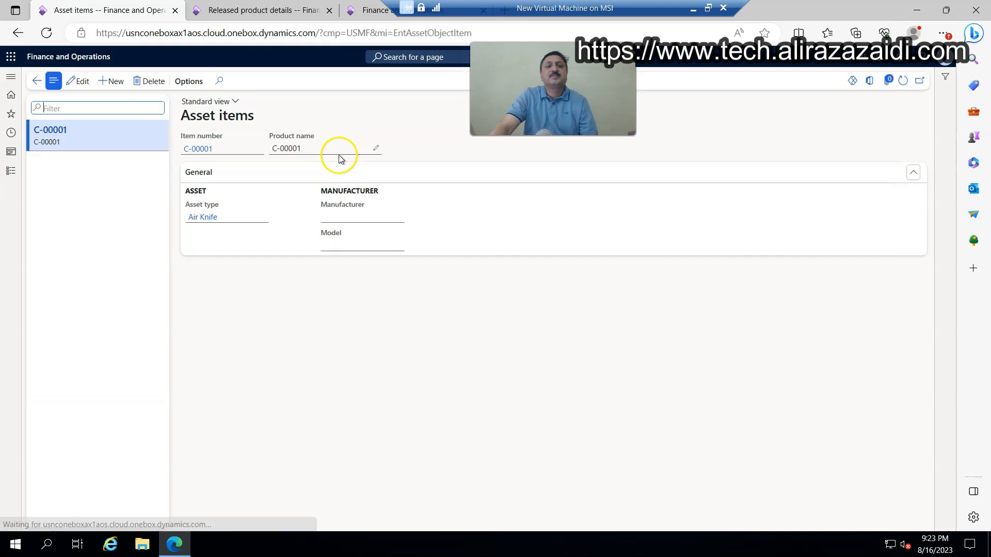
- Create an asset item for item number Ashok-0001 with asset type Vehicle
click(113, 81)
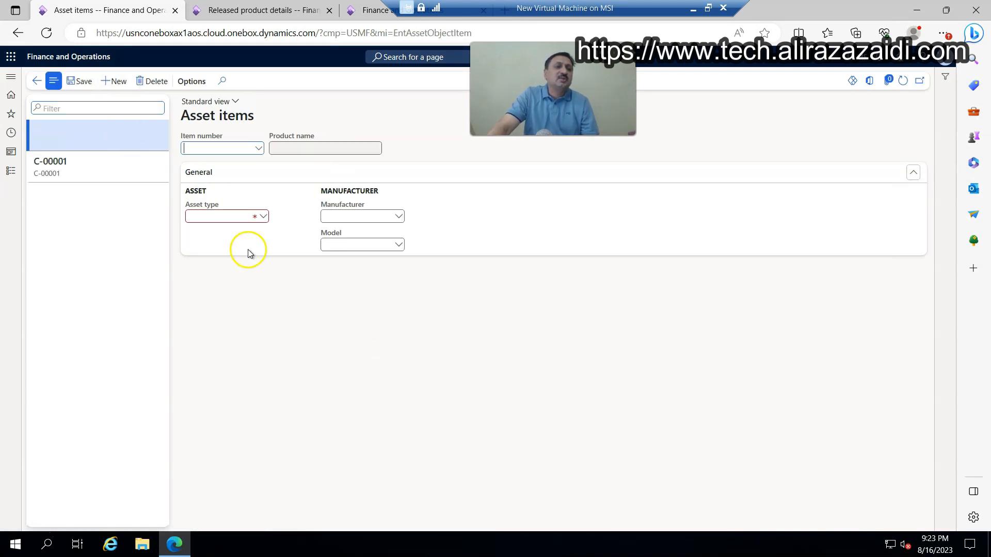
text(Ashok-0001)
click(293, 299)
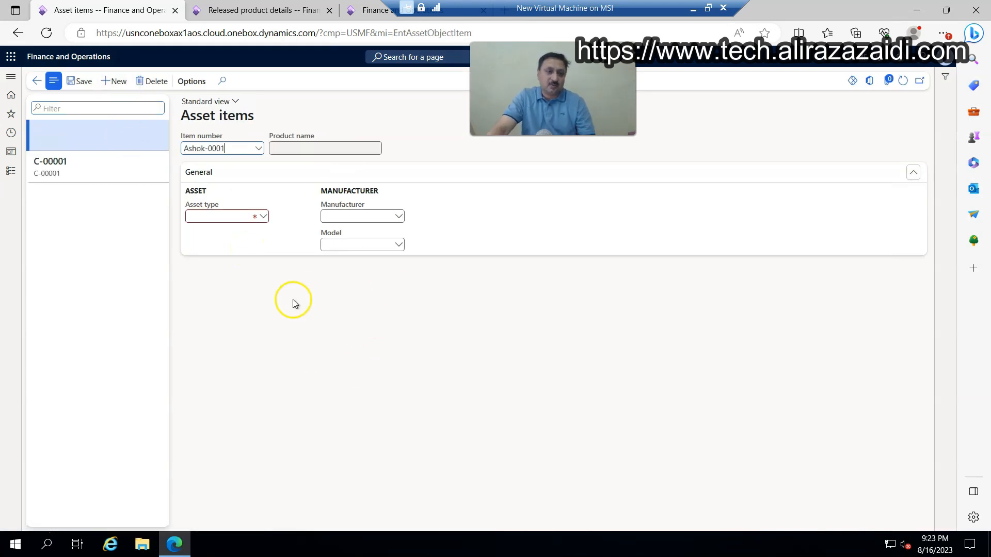
click(264, 216)
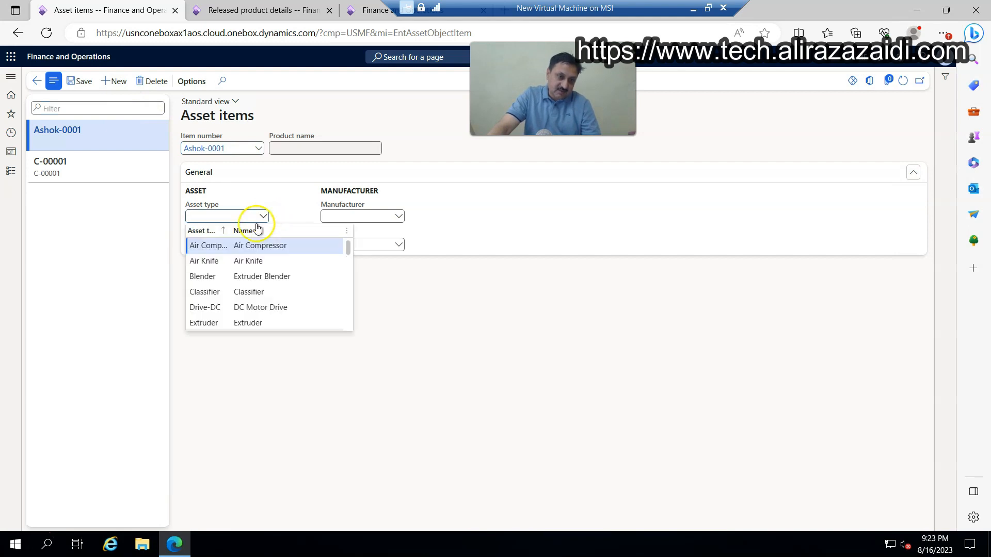
scroll(243, 268, down, 5)
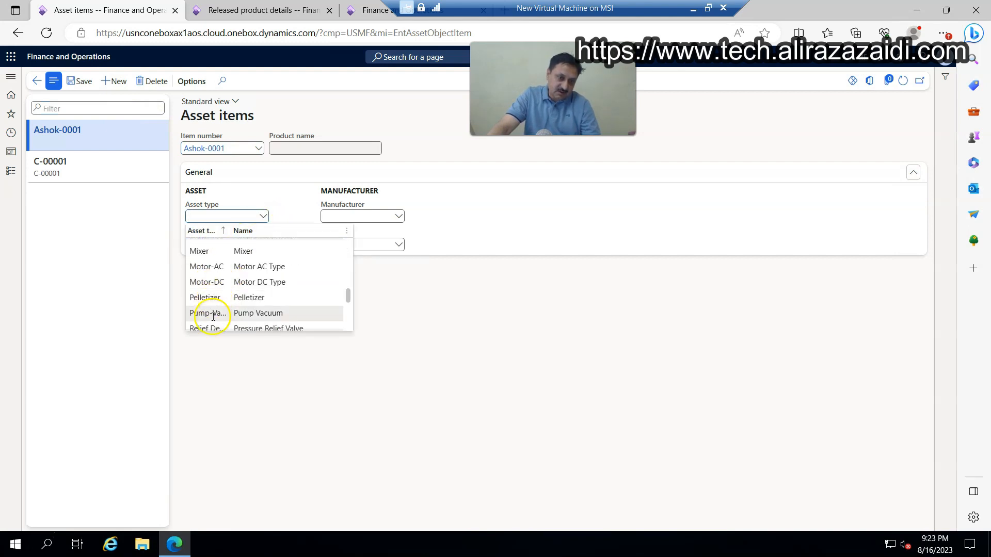
scroll(214, 317, down, 3)
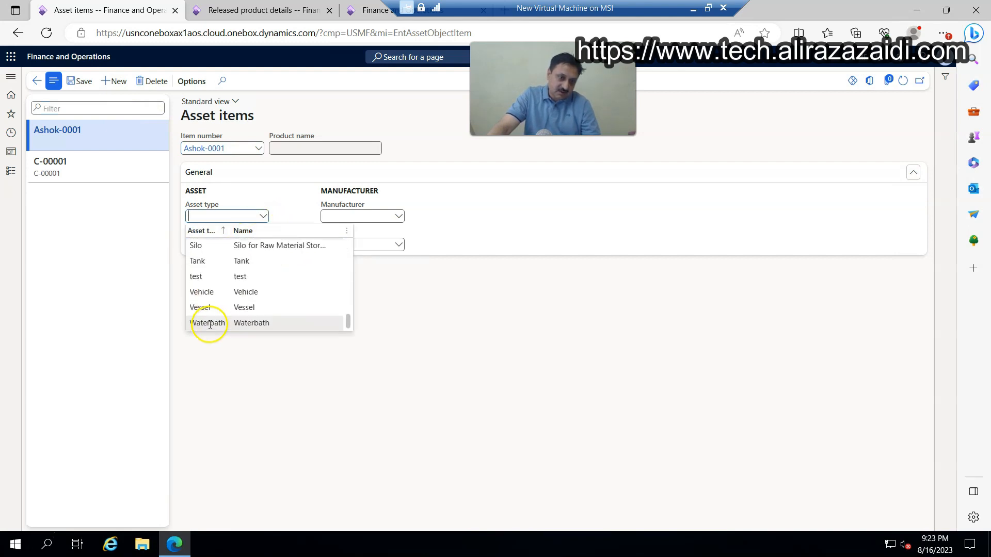
click(207, 290)
- Set the asset item's manufacturer to TATA and model to Signa 3523.TK, and save the record
click(398, 217)
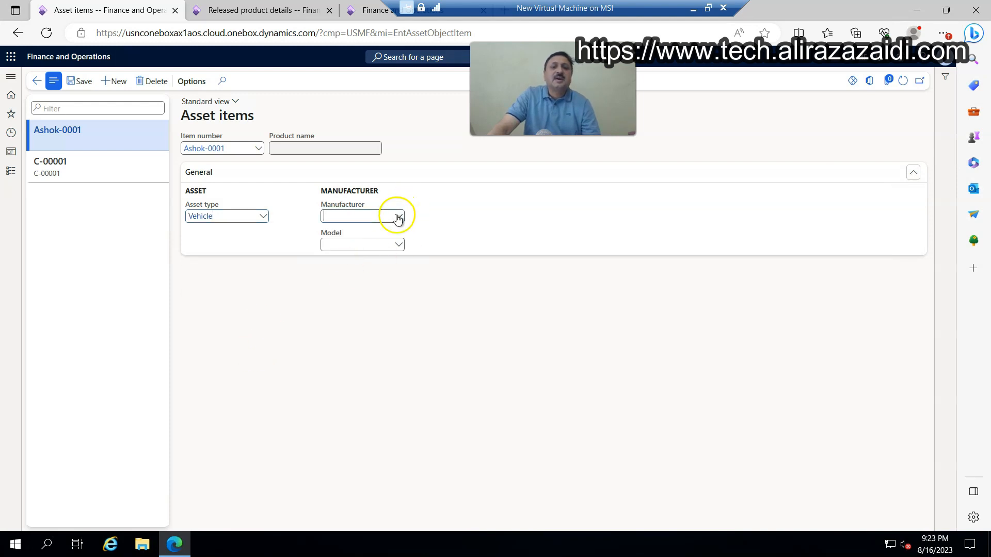
click(344, 244)
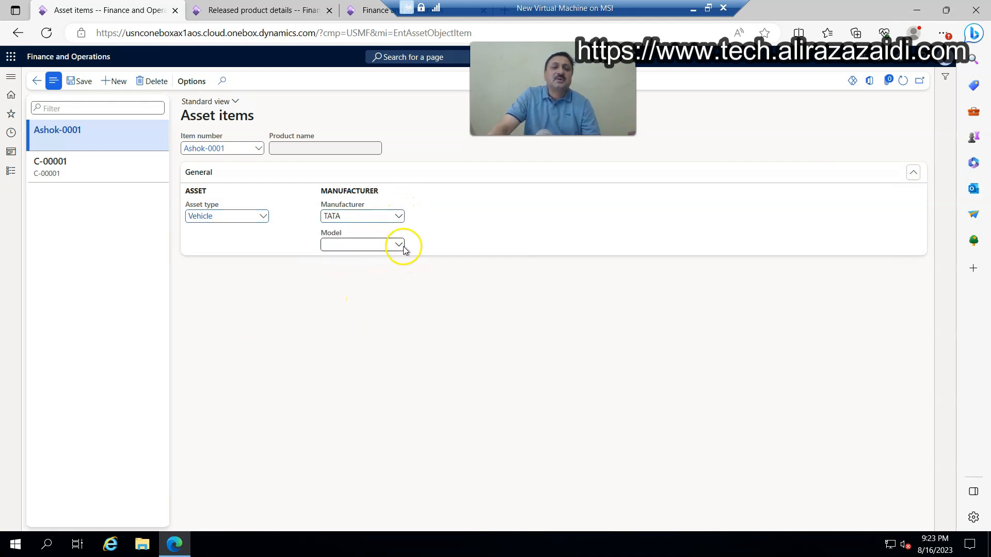
click(398, 245)
click(333, 274)
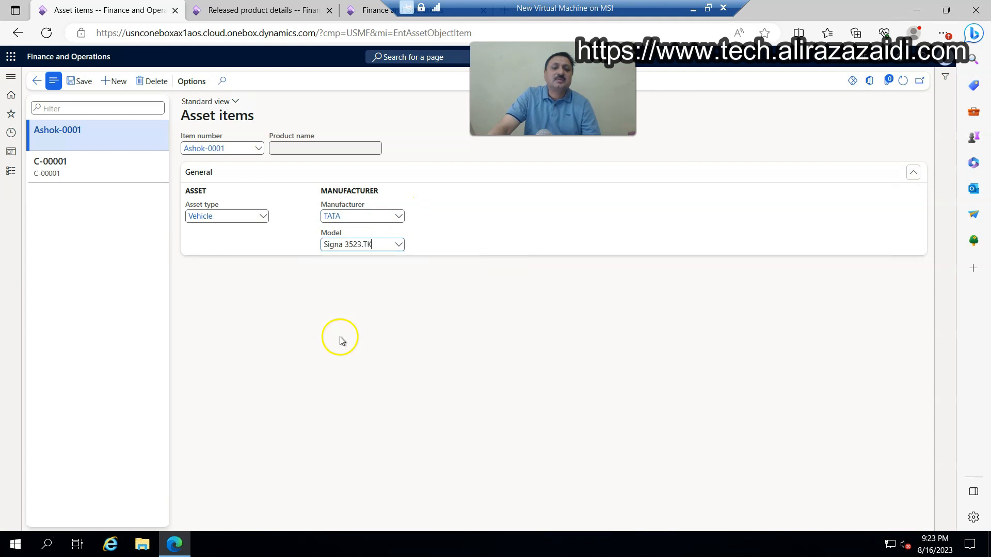
click(82, 81)
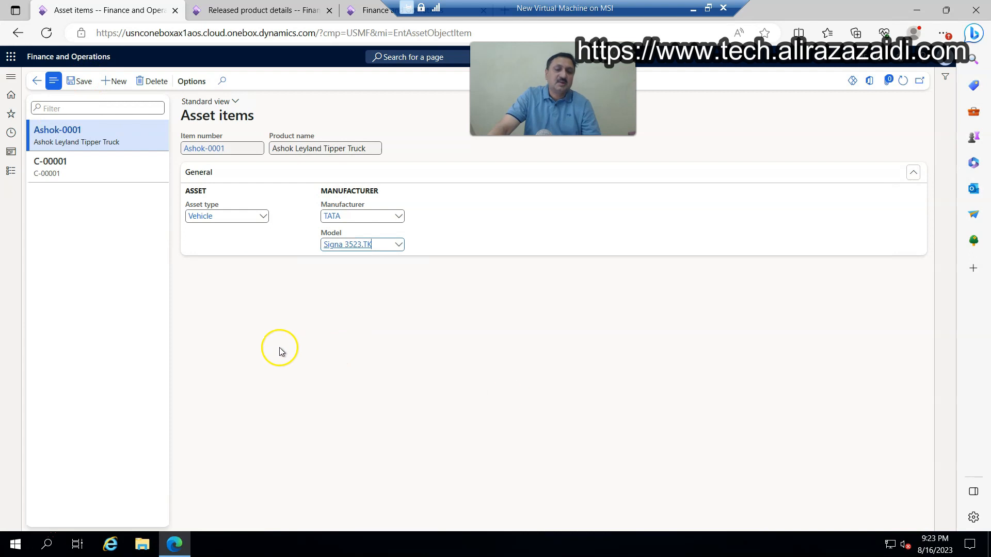
- Return to the released product session and open the list of all purchase orders in Procurement and sourcing
click(302, 11)
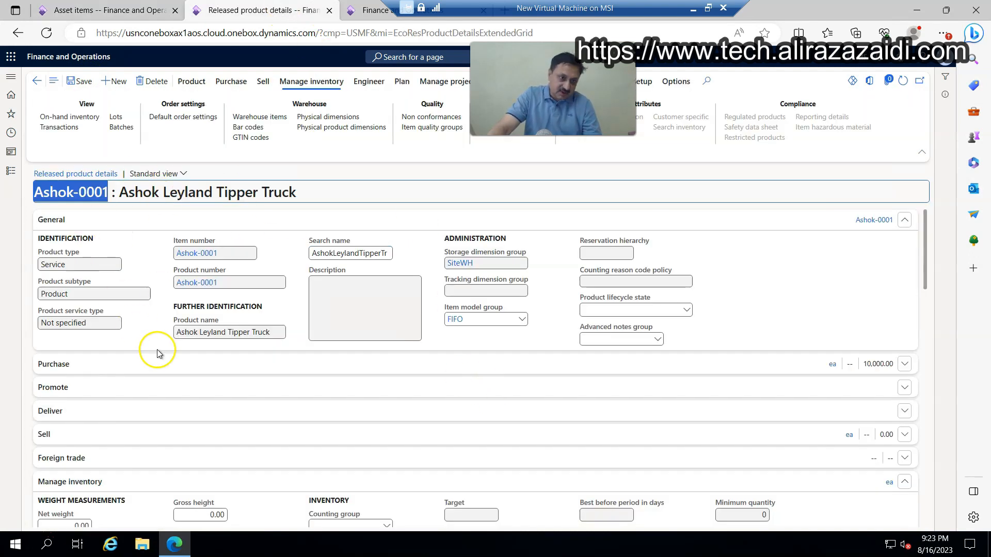
click(11, 175)
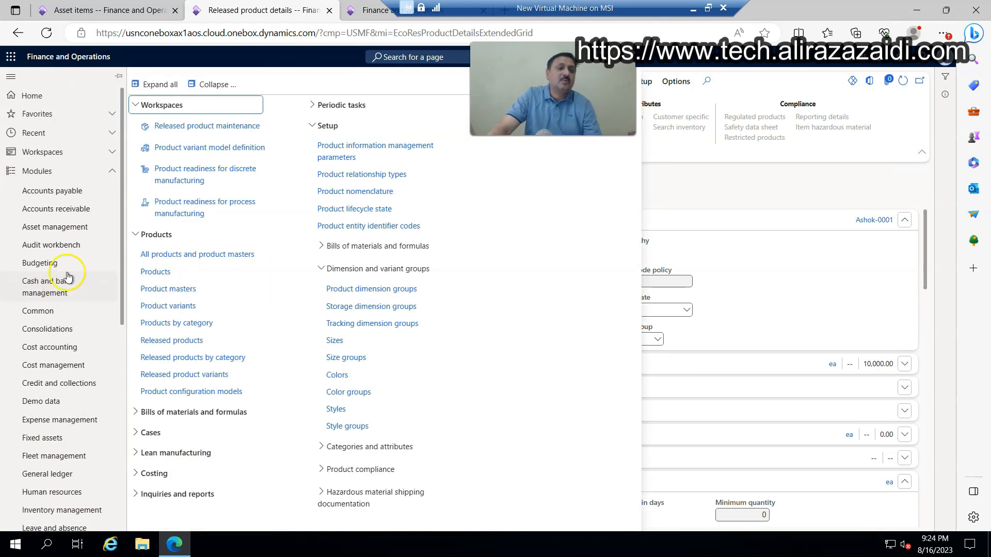
scroll(83, 310, down, 5)
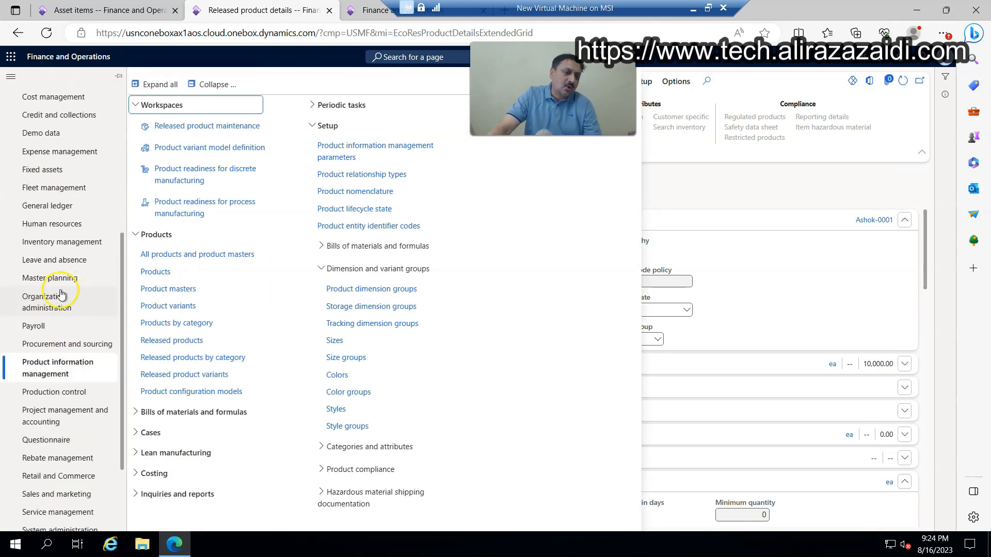
scroll(71, 368, down, 2)
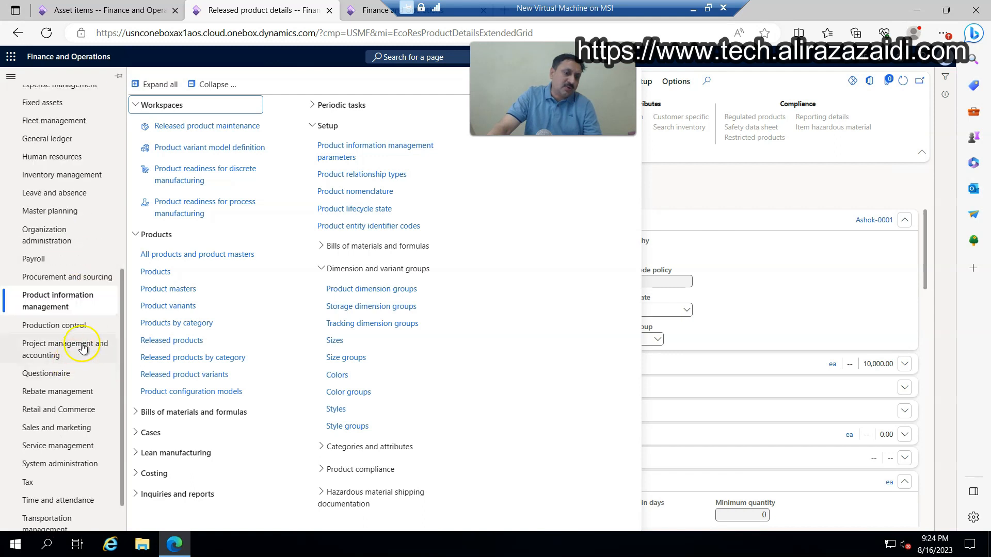
click(95, 282)
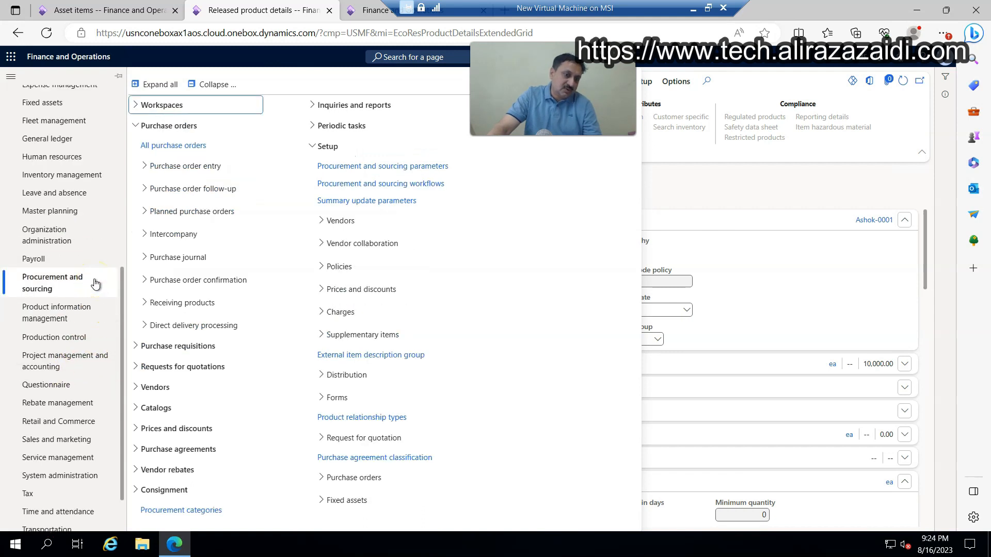
click(177, 146)
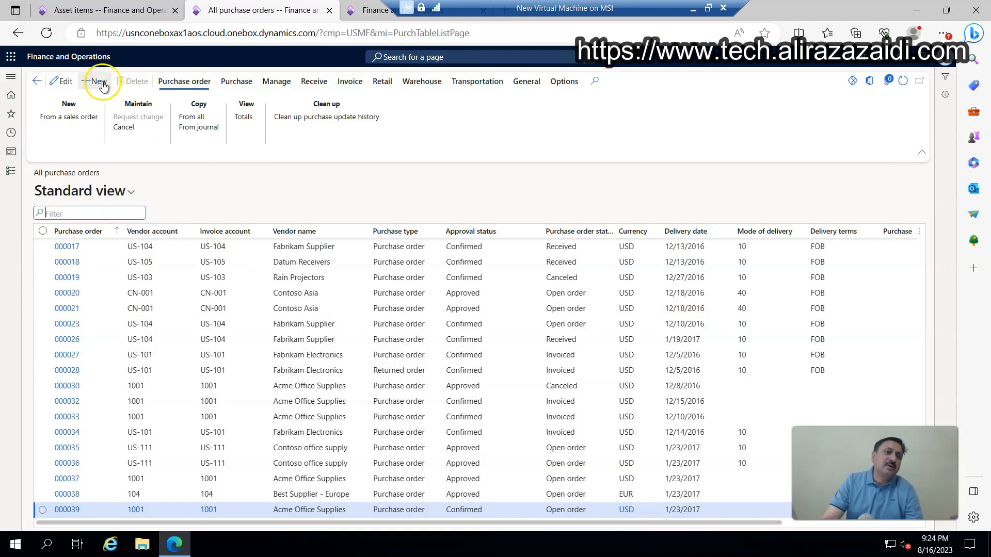
- Create a new purchase order for the vendor Acme Office Supplies
key(alt+n)
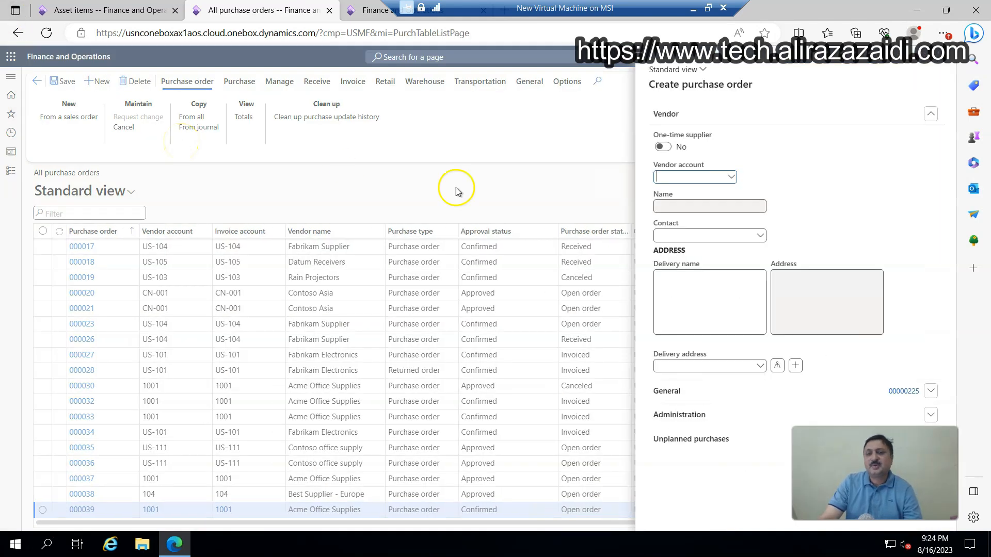
click(733, 177)
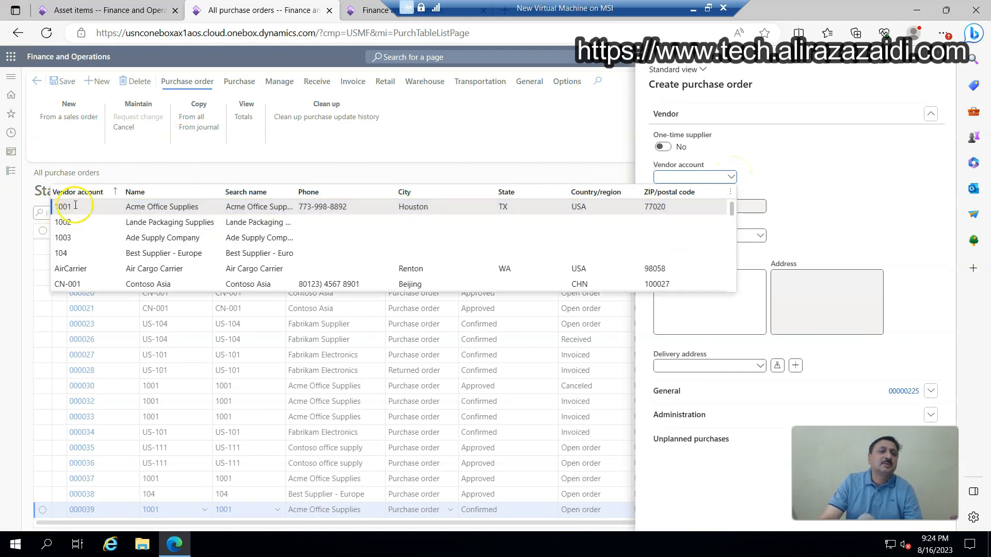
click(76, 205)
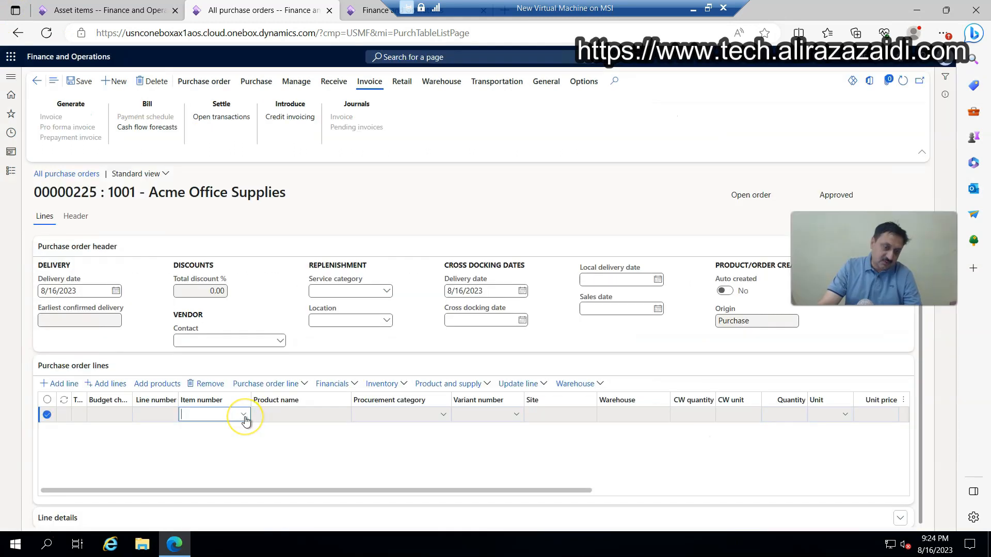
- Enter item number Ashok-0001 on the first line of the Acme Office Supplies purchase order
click(244, 416)
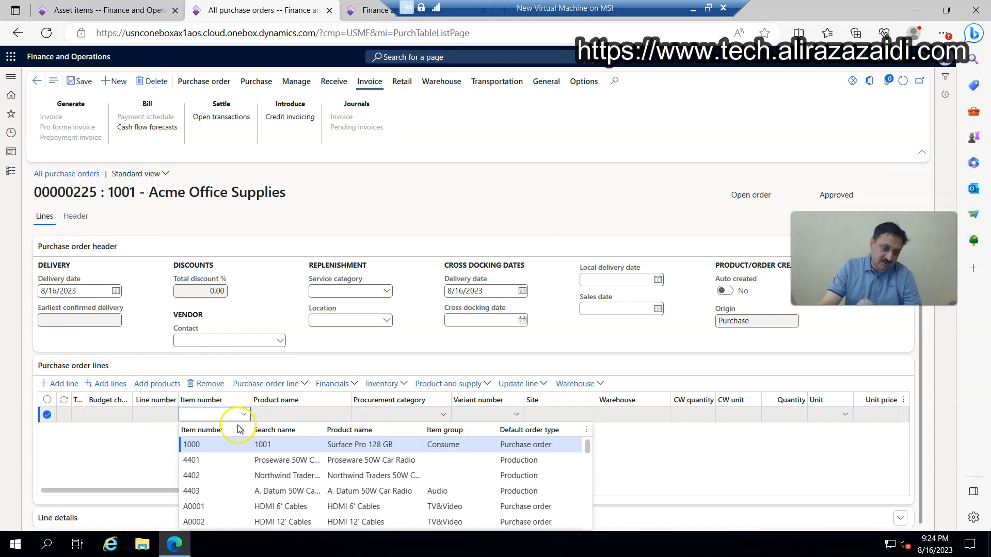
click(238, 429)
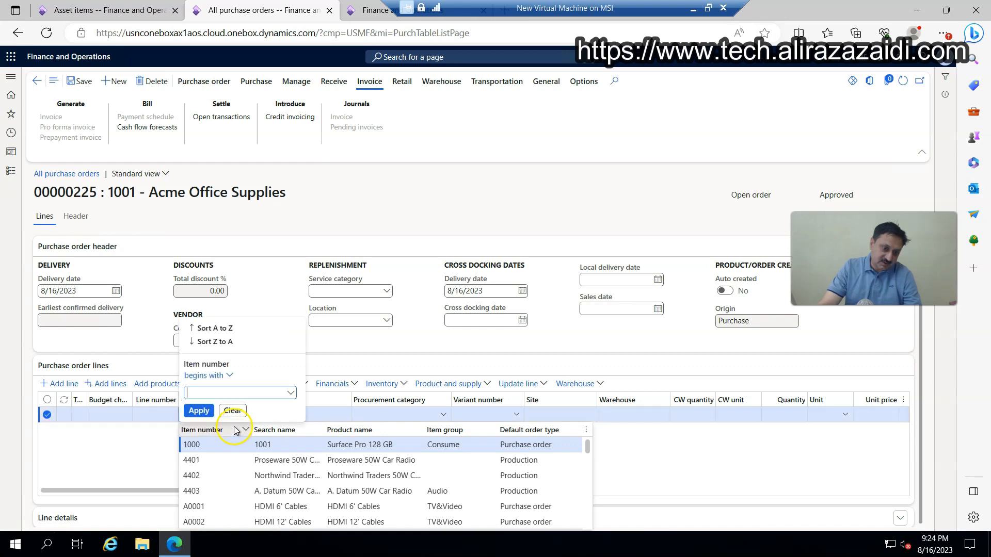
click(665, 443)
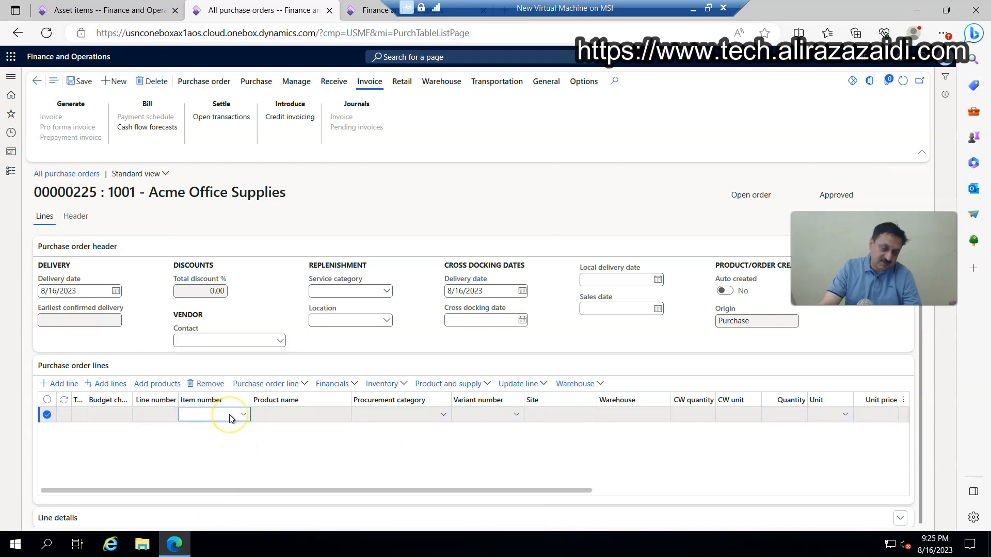
text(Ashok-0001)
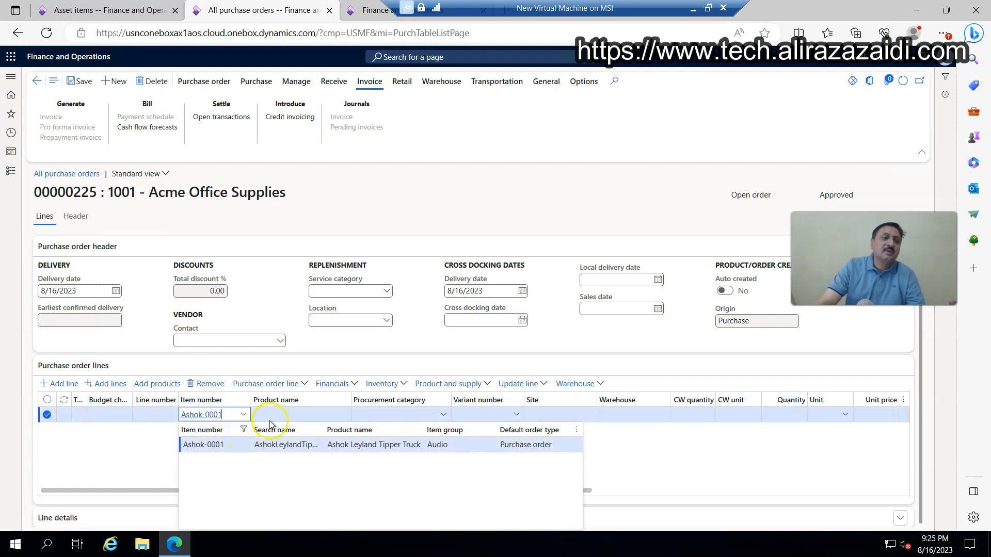
click(207, 445)
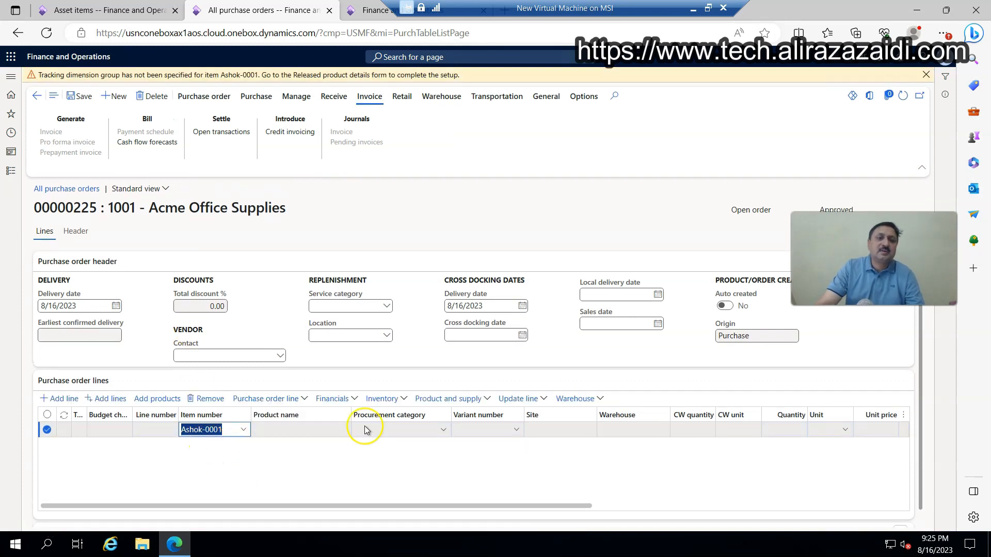
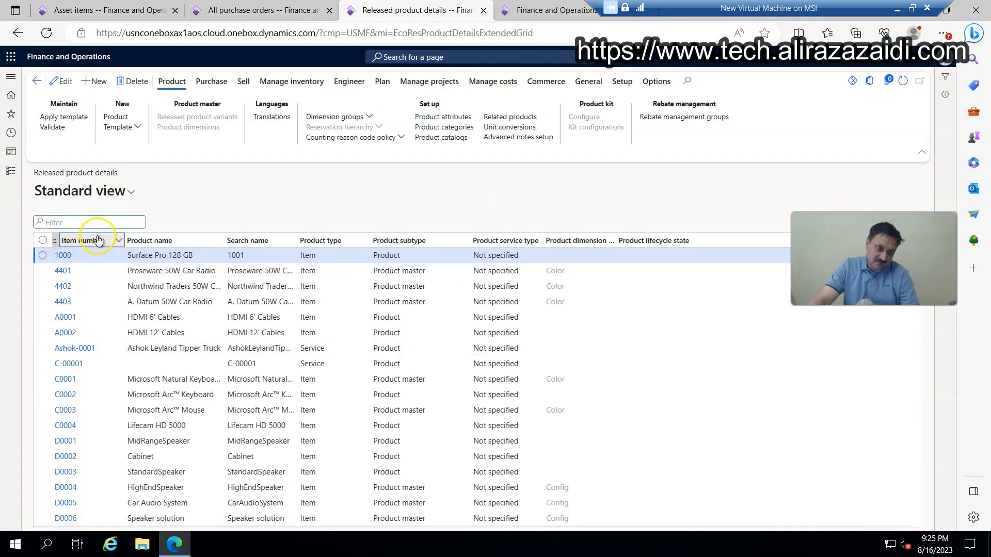
- Open the released product Ashok-0001 and assign it a tracking dimension group
click(98, 240)
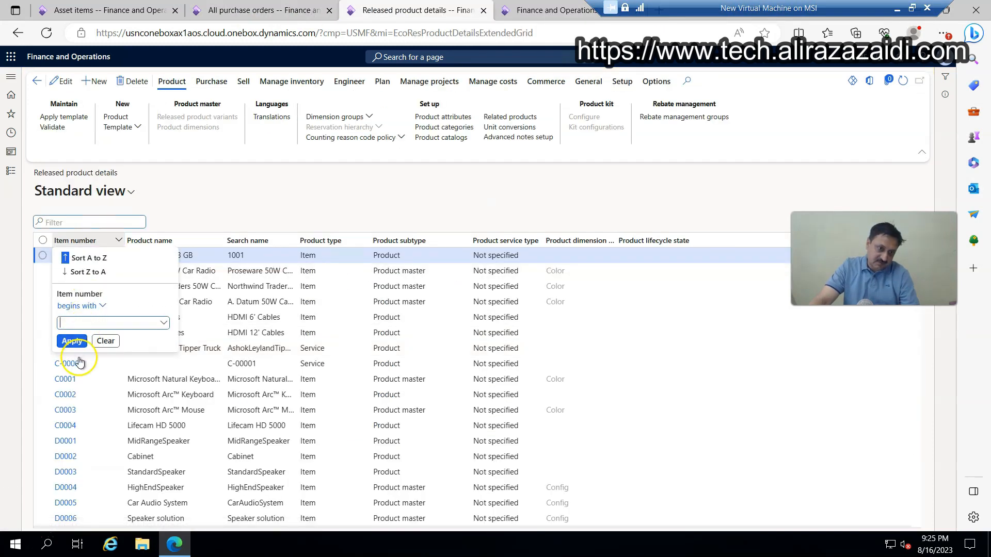
click(207, 366)
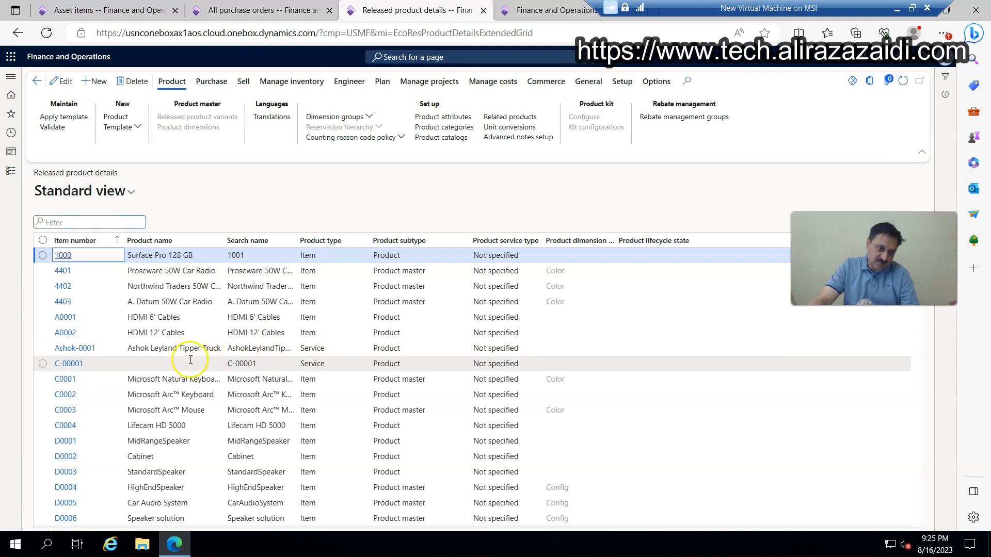
click(65, 354)
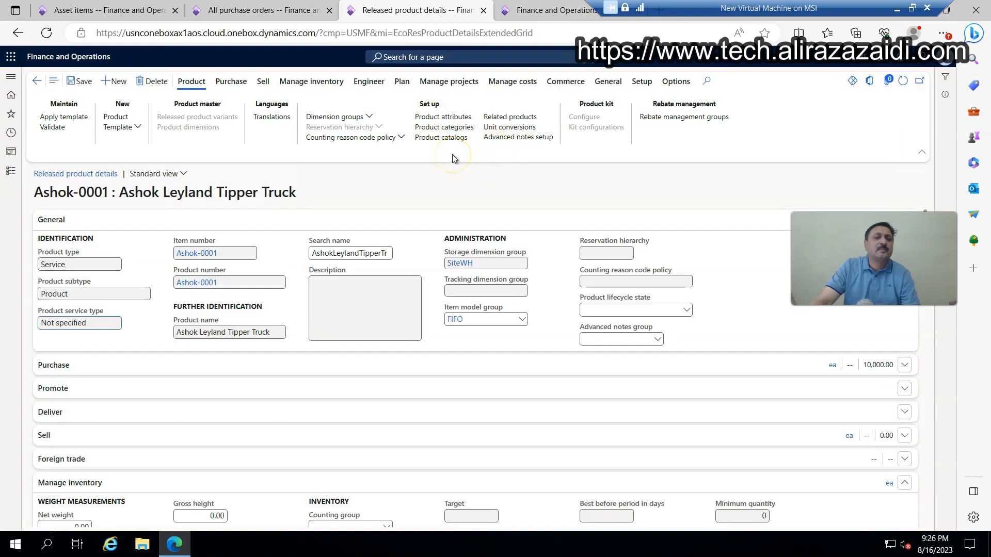
click(368, 118)
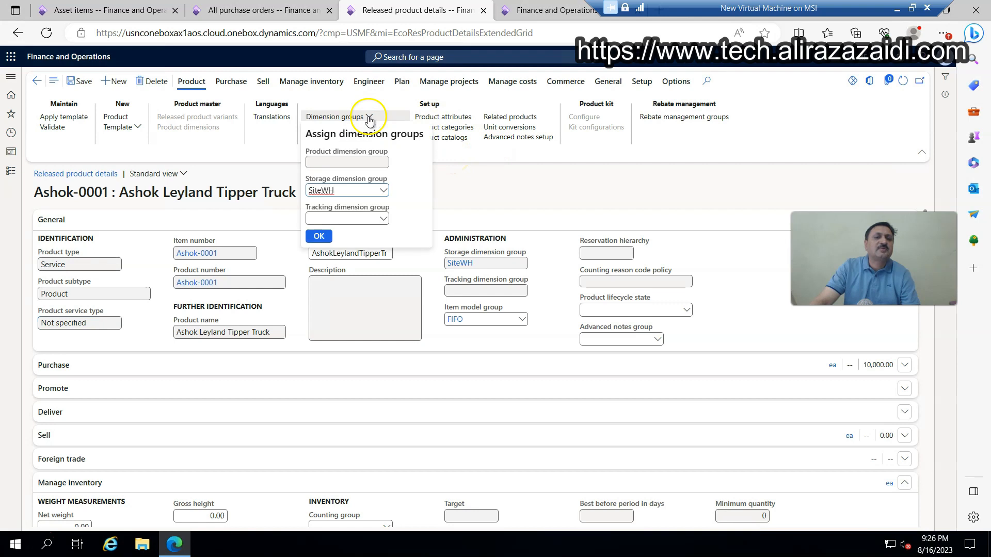
click(383, 220)
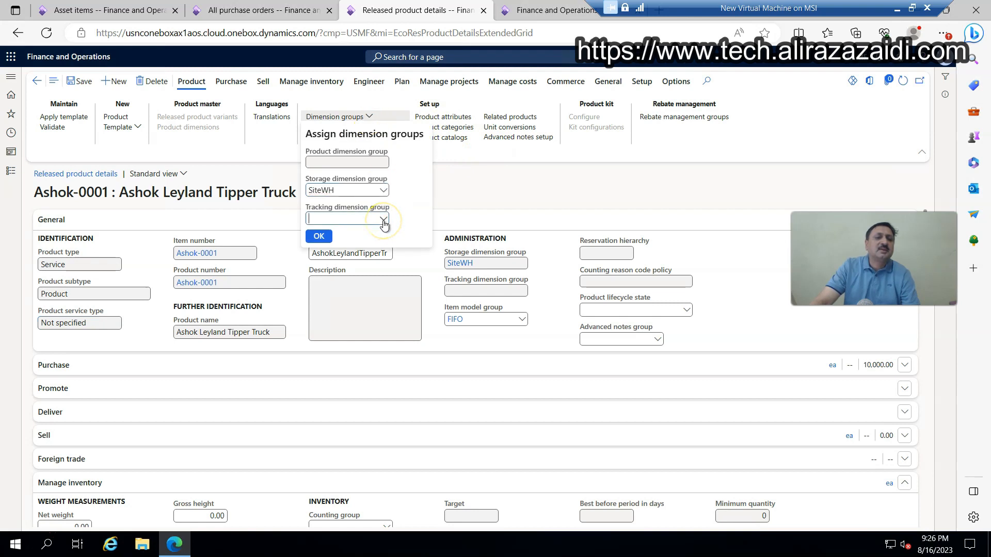
click(321, 292)
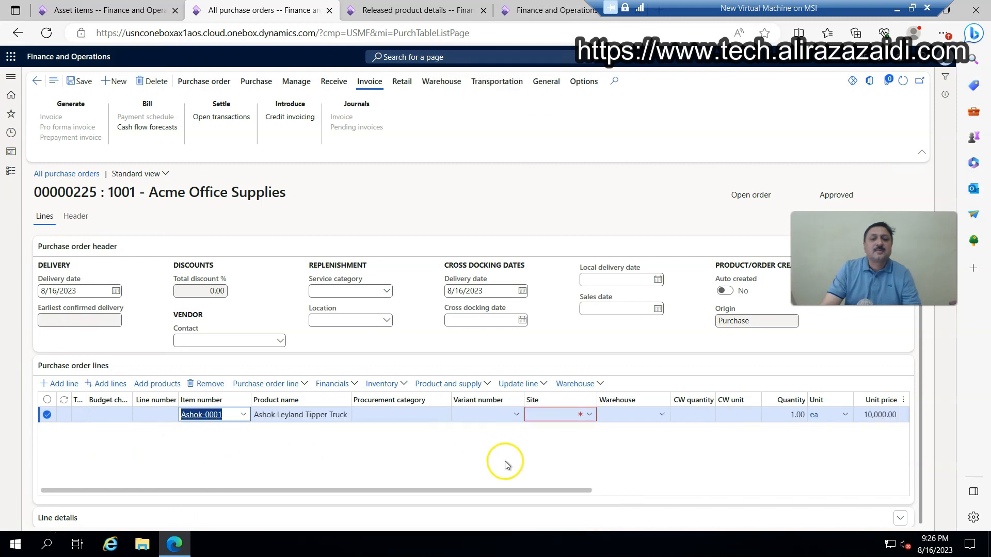
- Set the Ashok-0001 purchase order line to site 1 and warehouse 11, and save the order
click(590, 416)
click(533, 447)
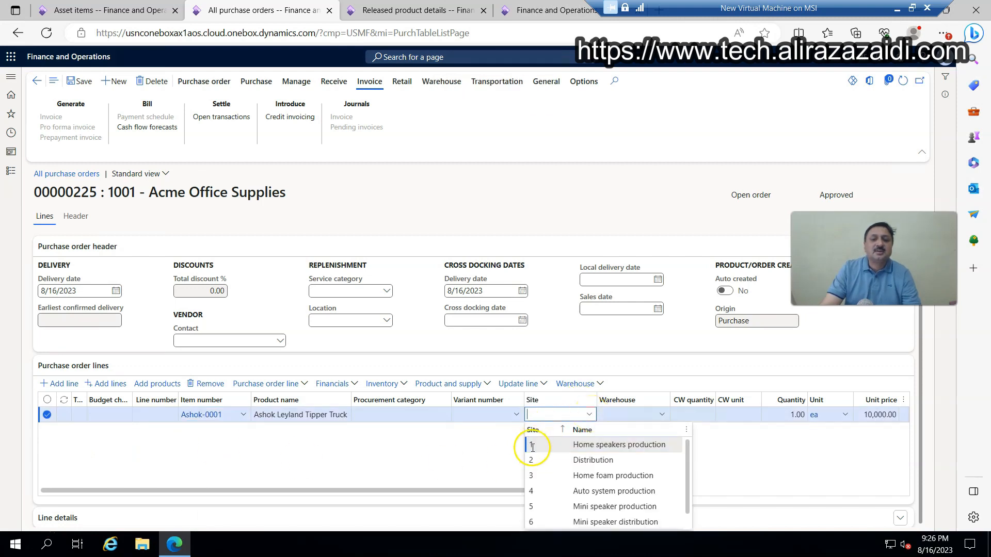
click(663, 419)
scroll(614, 365, down, 3)
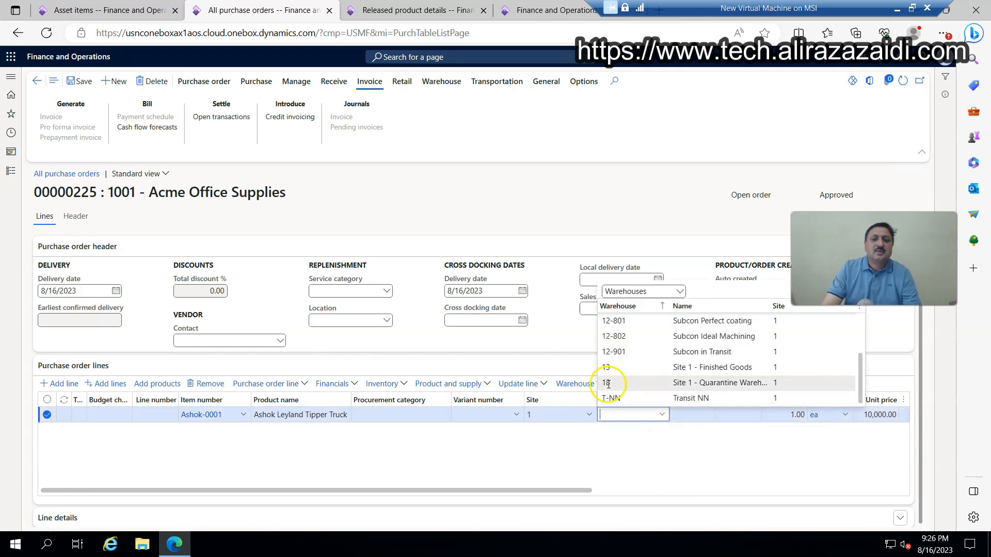
scroll(615, 362, up, 2)
click(608, 322)
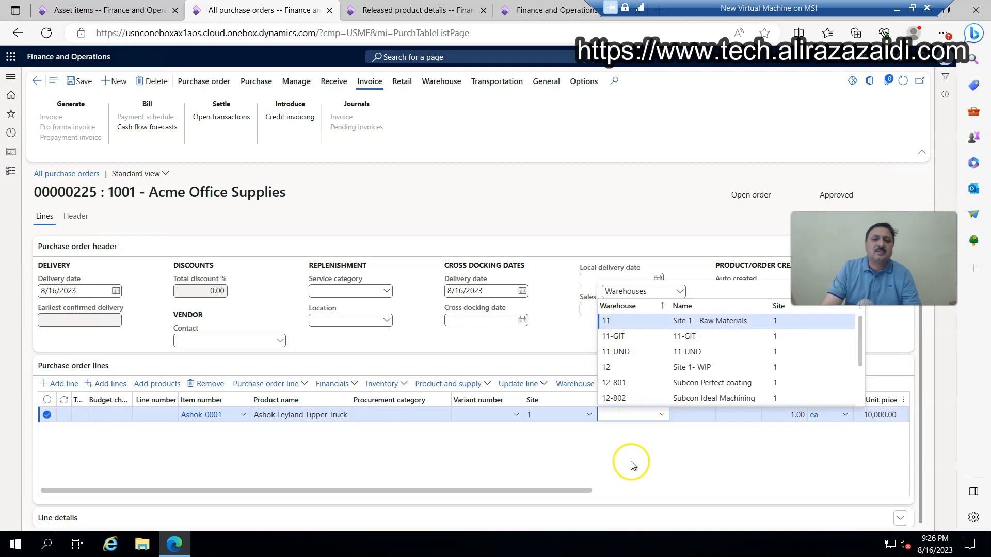
click(867, 414)
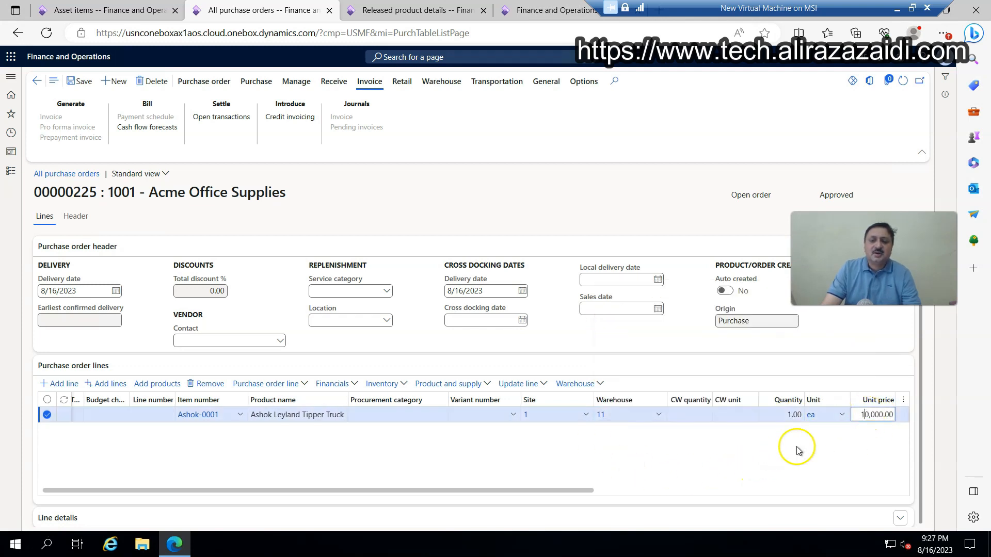
click(82, 82)
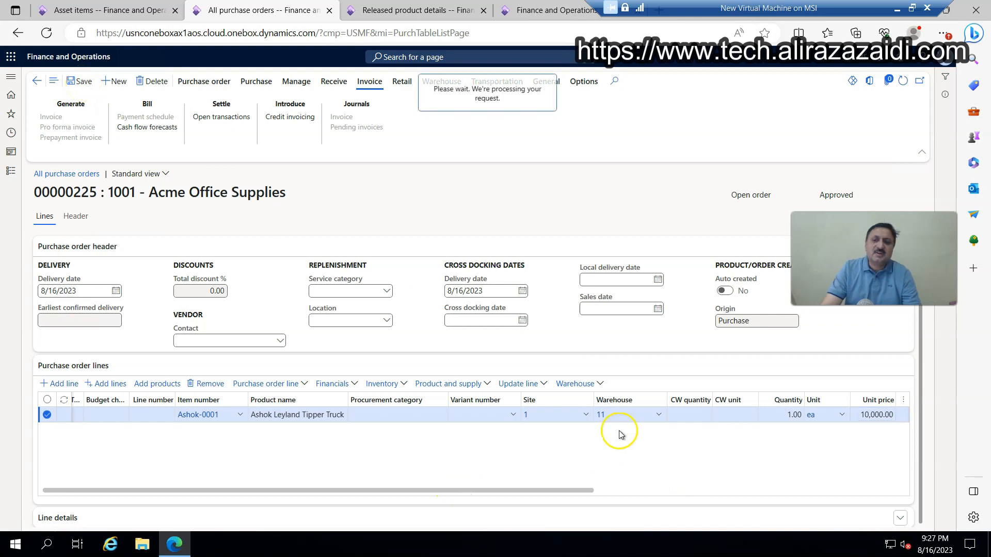
- Open the pending assets list in Asset management and examine the purchase order entry for item Ashok-0001
click(109, 10)
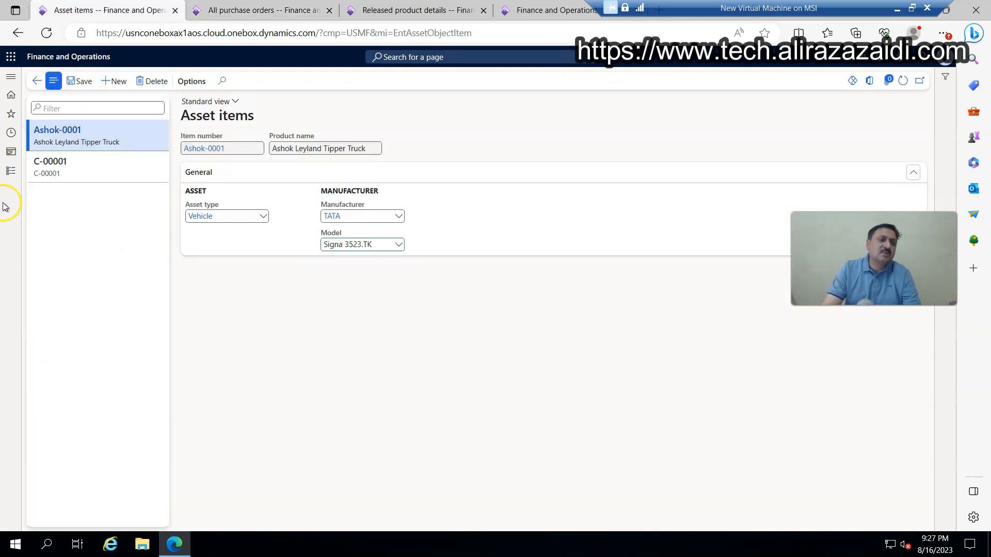
click(10, 171)
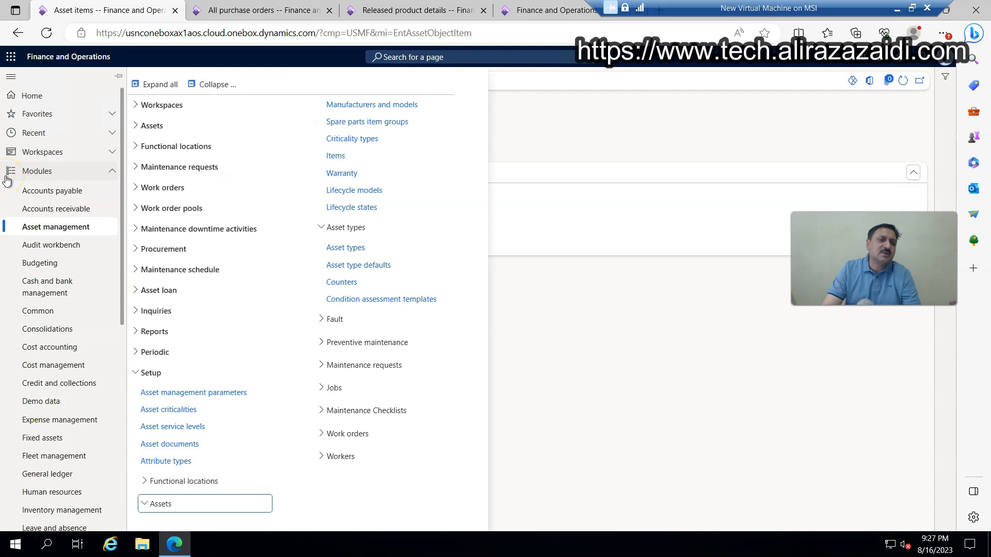
scroll(41, 346, down, 2)
scroll(52, 290, up, 2)
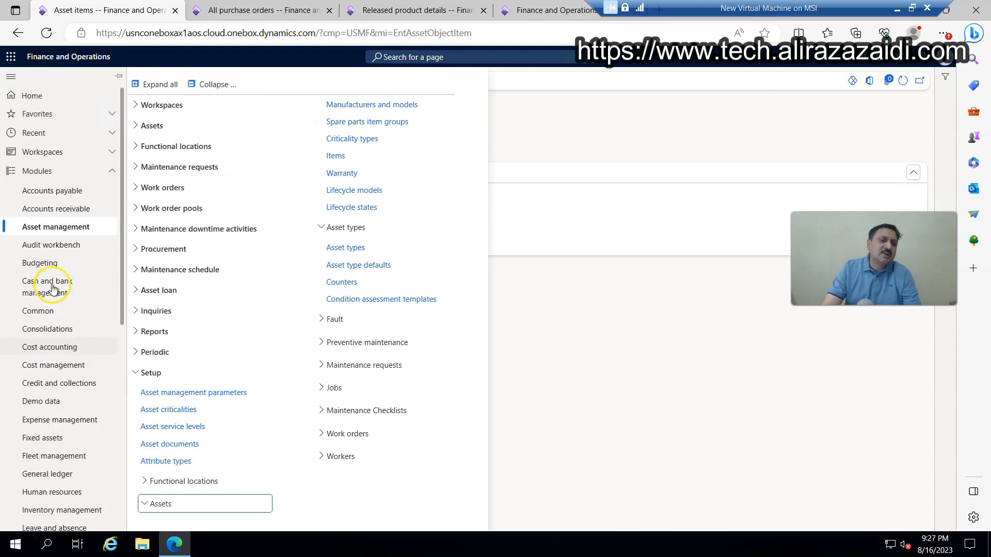
click(152, 126)
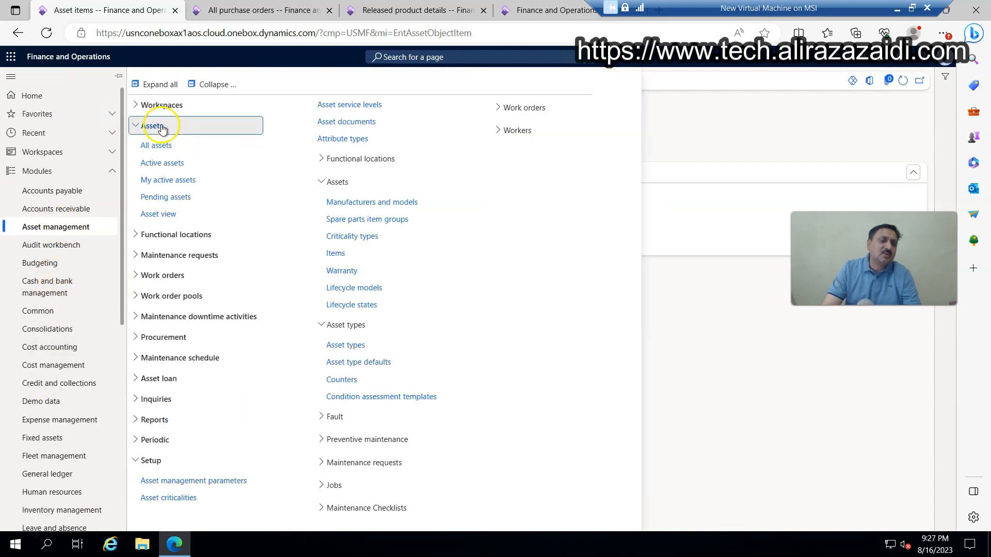
click(173, 198)
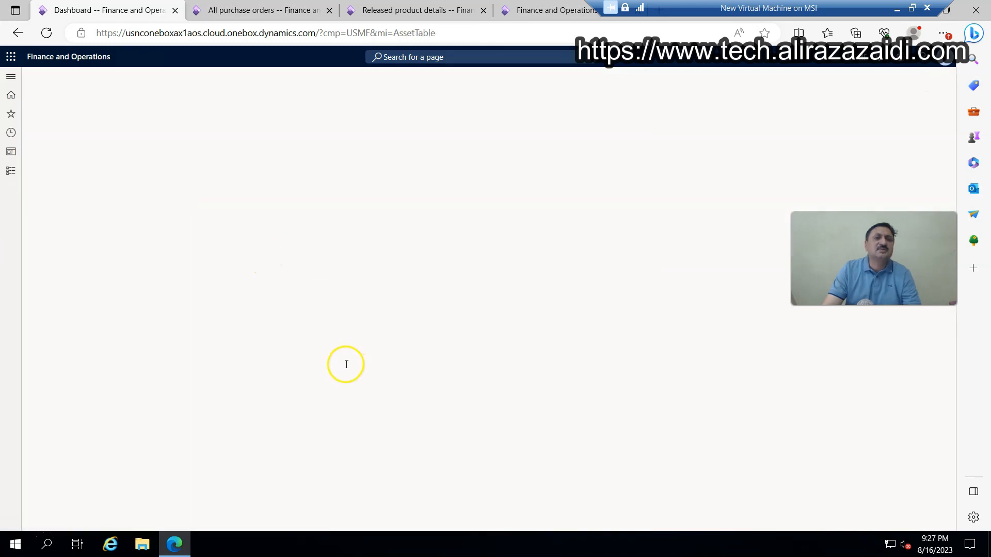
click(59, 173)
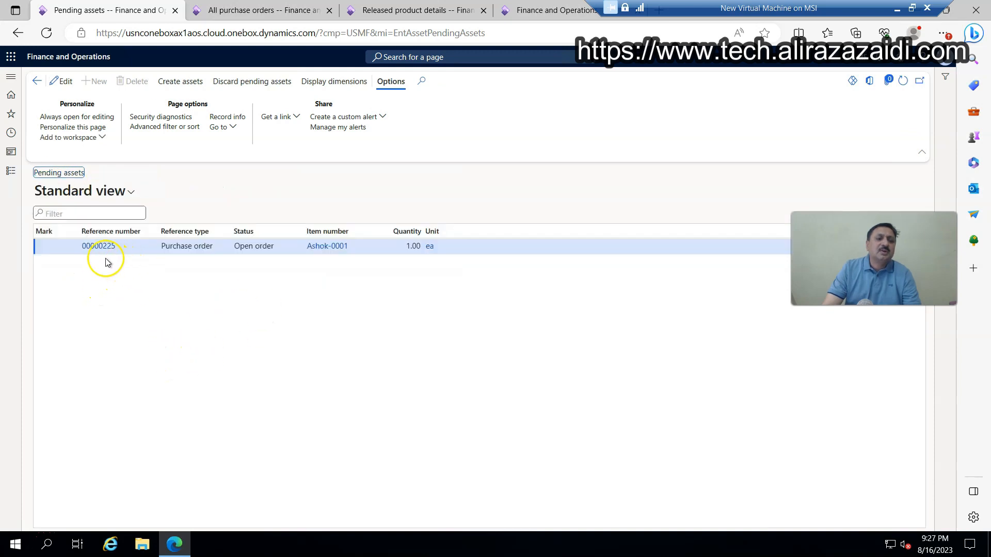
click(320, 255)
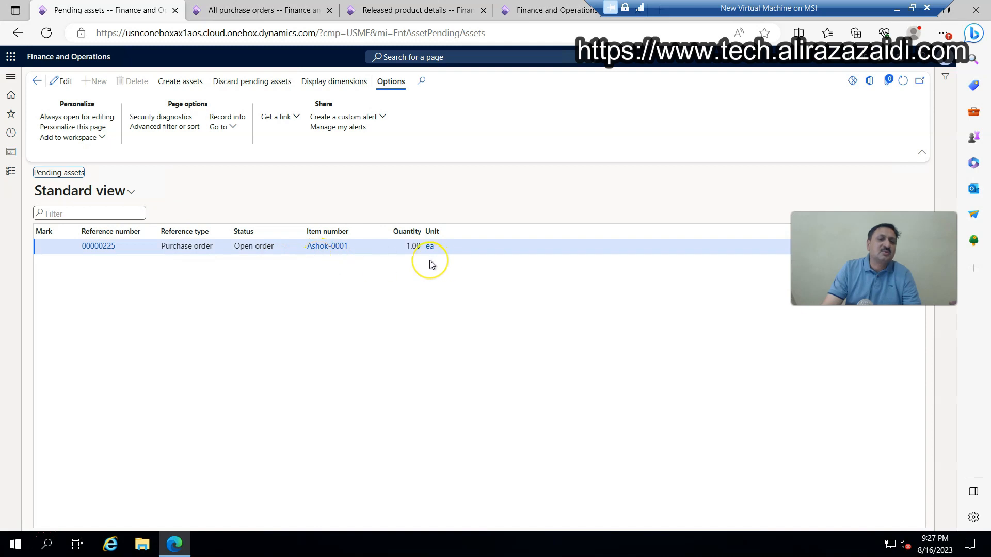
- Confirm the Acme Office Supplies purchase order and check its entry in the pending assets list
click(248, 11)
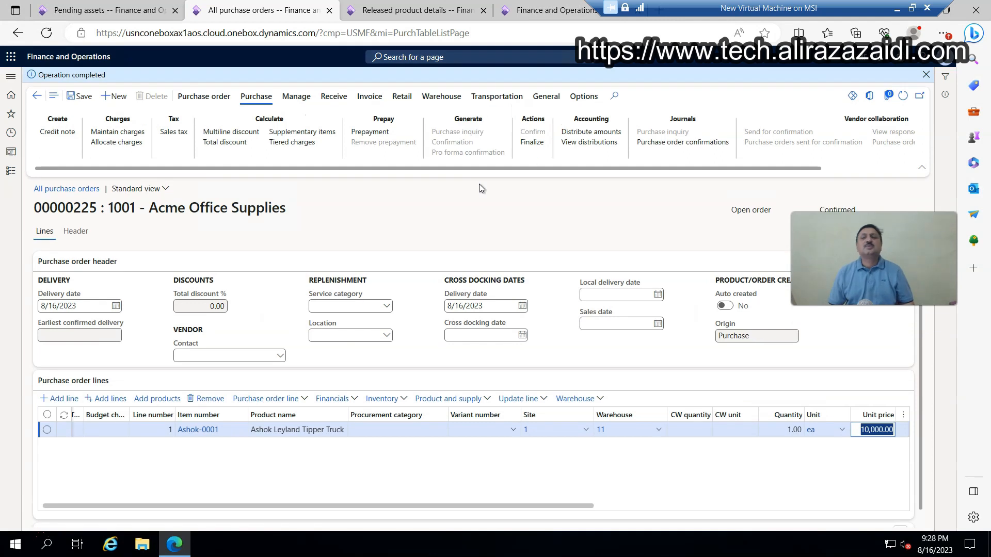
key(ctrl+shift+Tab)
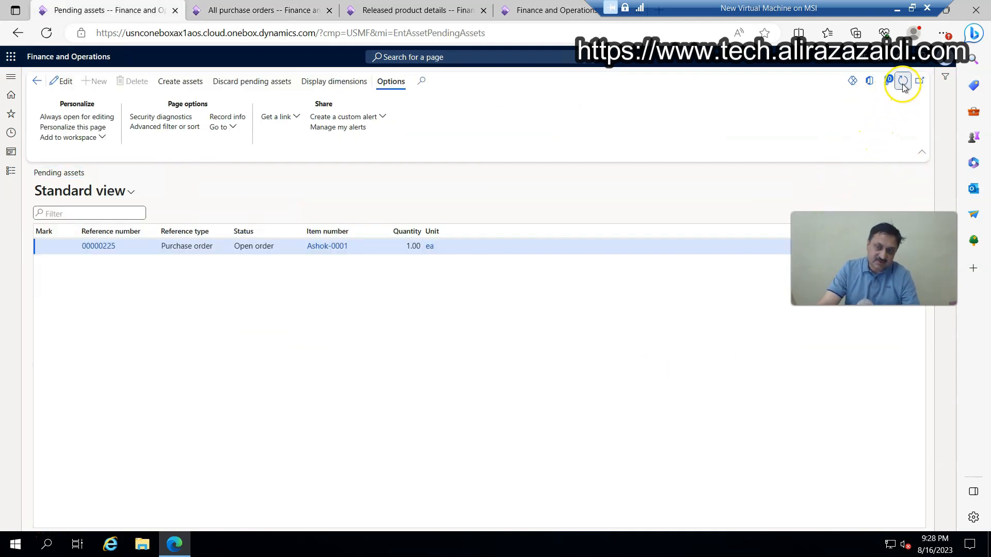
key(ctrl+Tab)
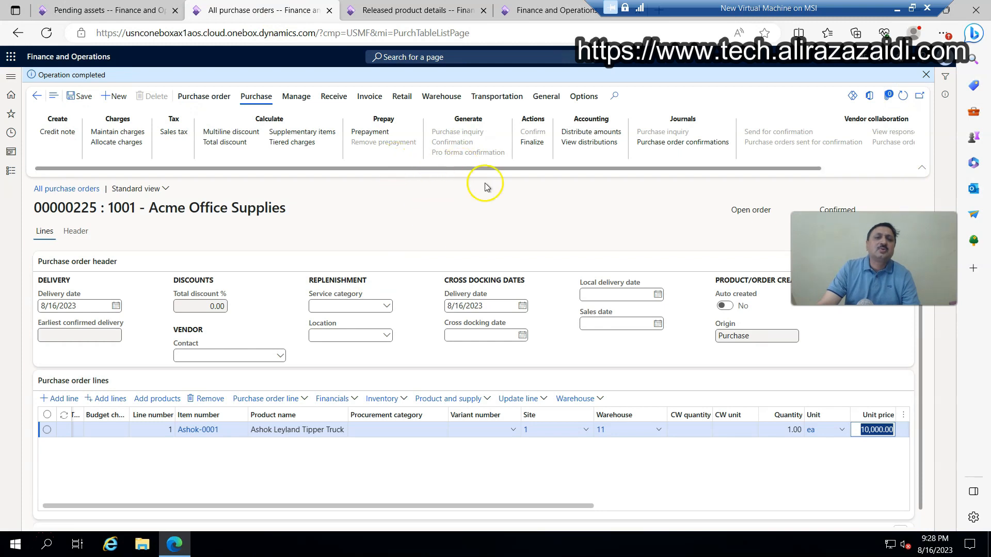
- Post the purchase order's product receipt with receipt number A0001 and refresh the pending assets list
click(333, 96)
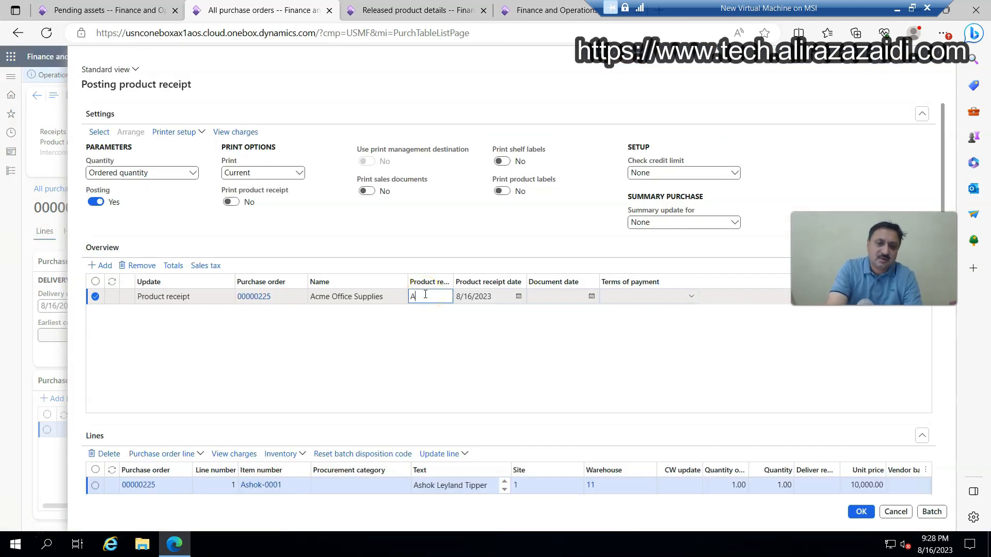
click(862, 511)
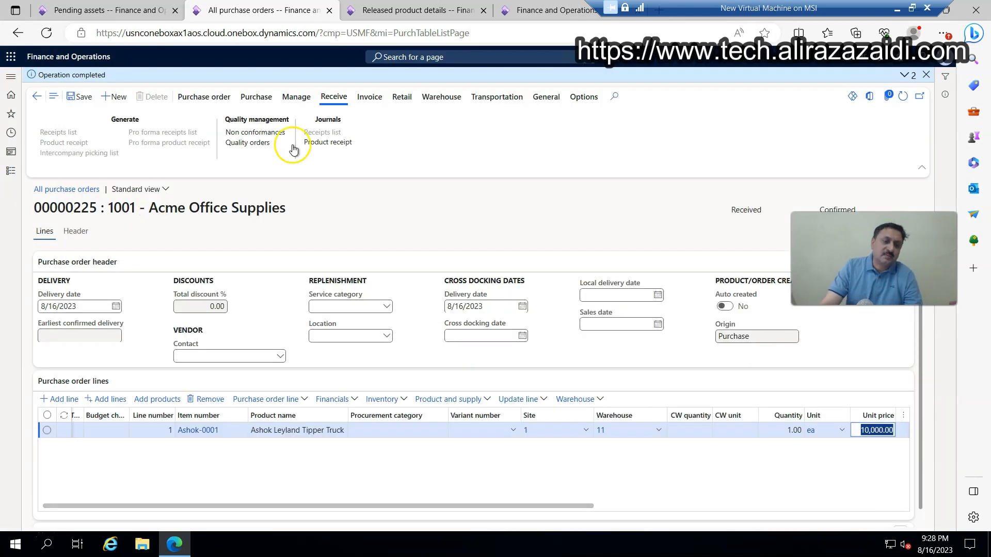
click(102, 9)
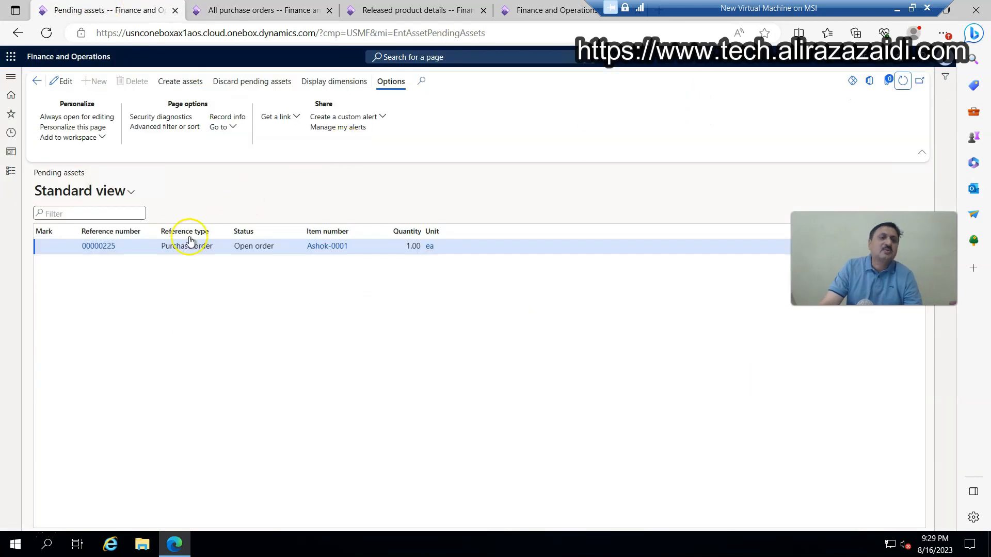
click(903, 83)
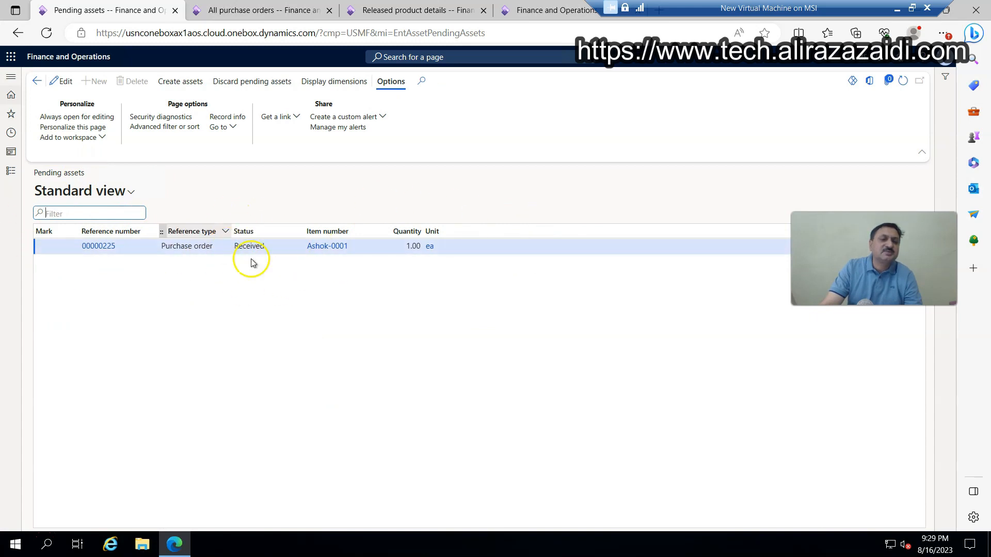
- Generate the vendor invoice from the purchase order with invoice number 8889, update its match status and post it
key(ctrl+Tab)
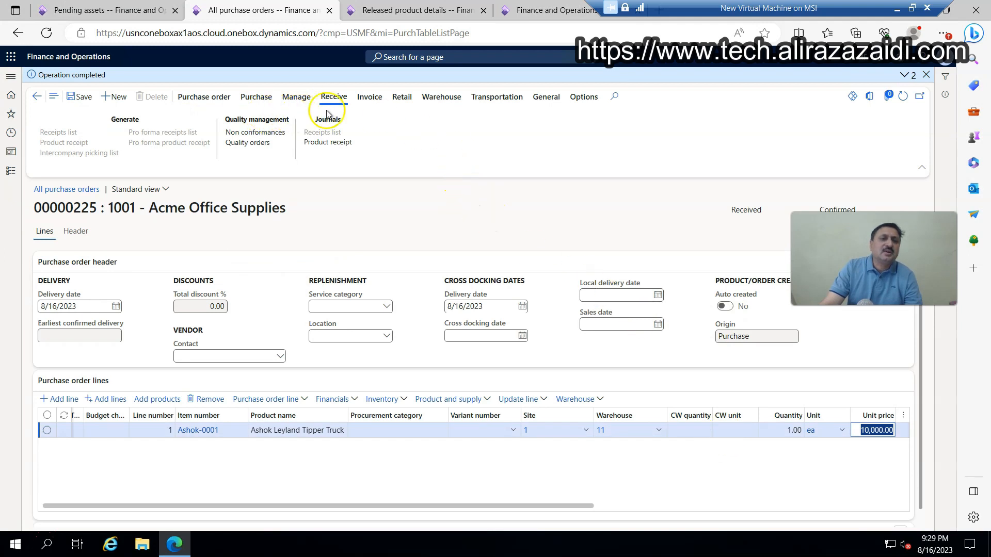
click(371, 103)
click(50, 132)
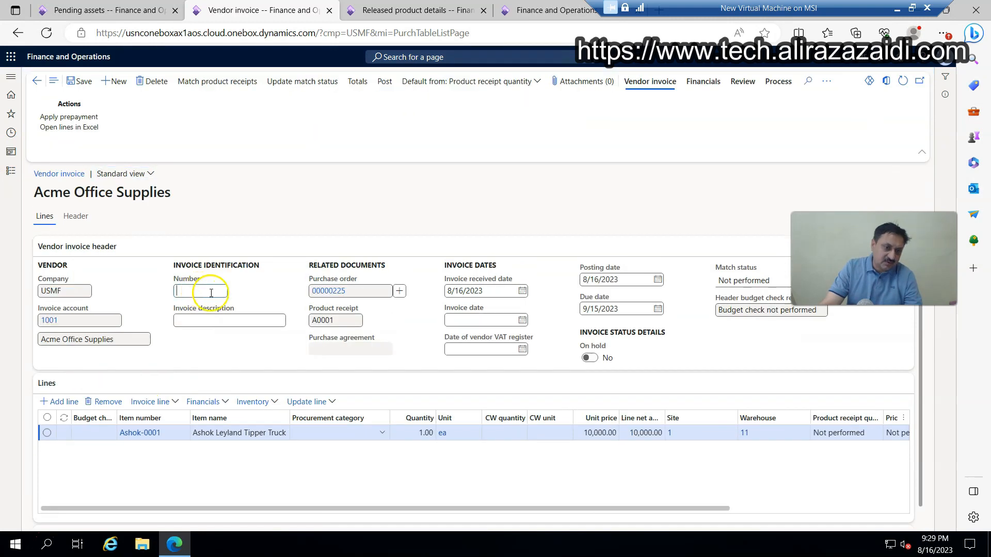
text(8889)
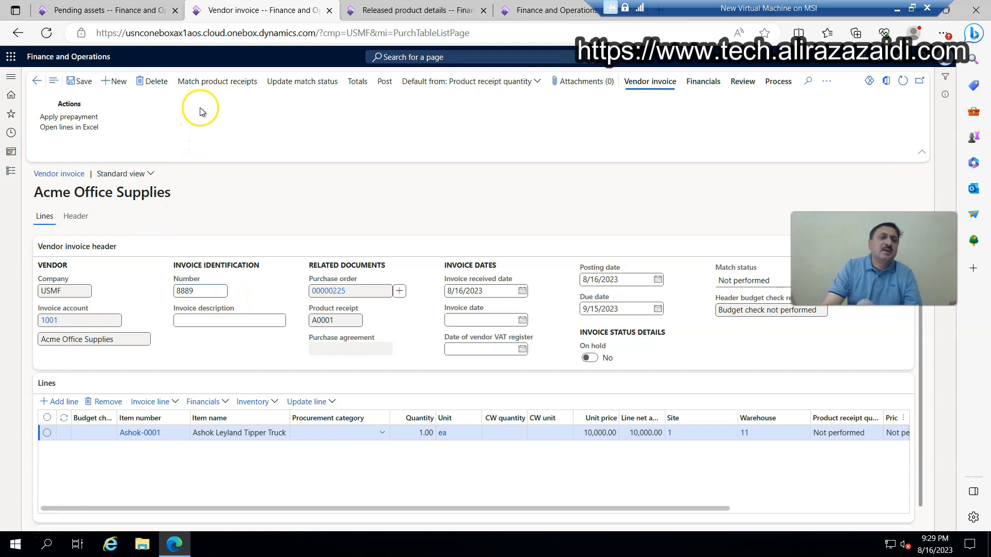
click(300, 83)
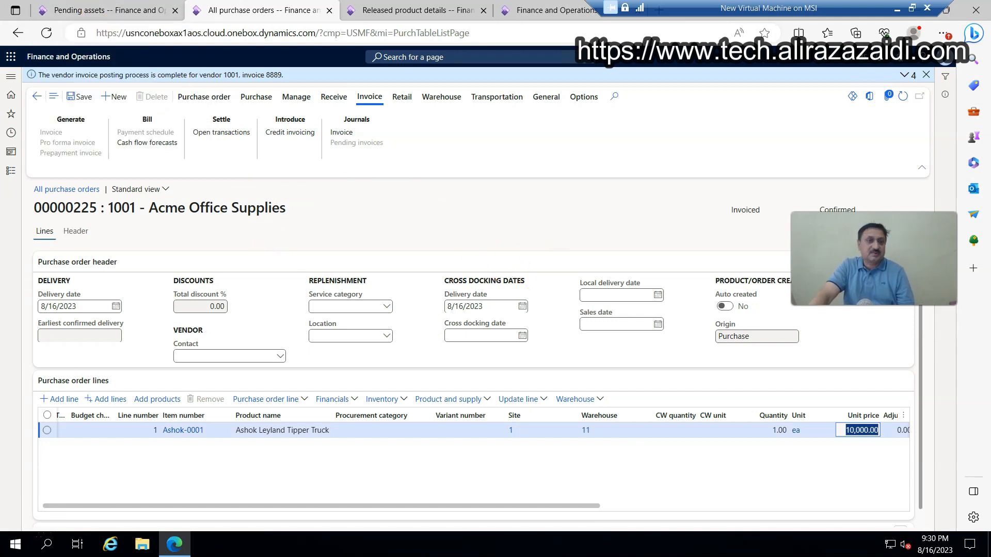
- Refresh the pending assets list, mark the purchase order entry for item Ashok-0001 and create its asset
click(83, 10)
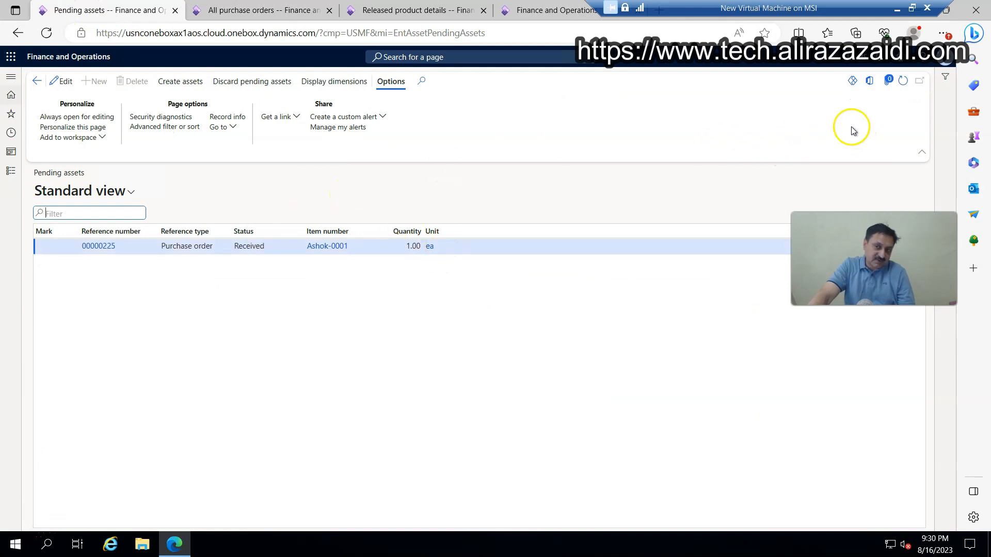
click(47, 33)
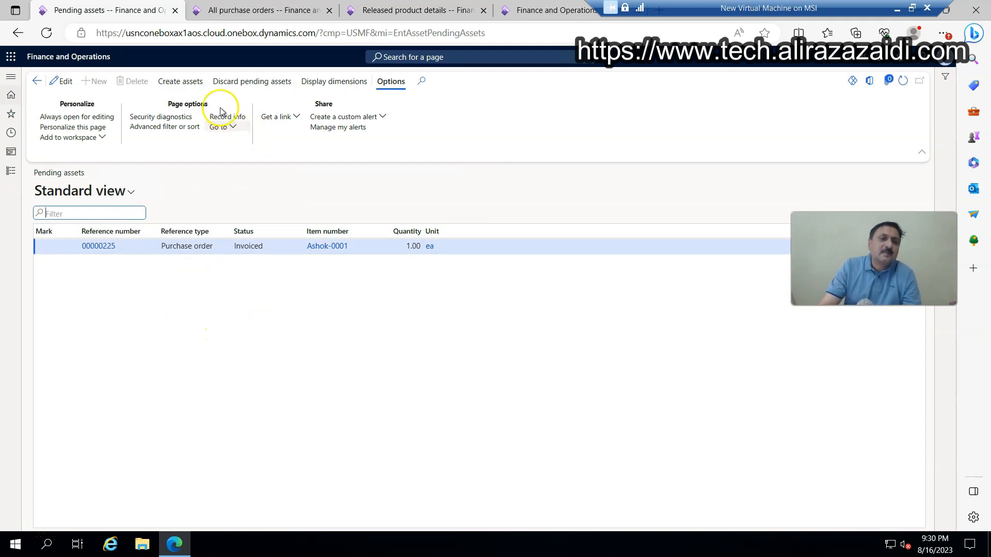
click(196, 87)
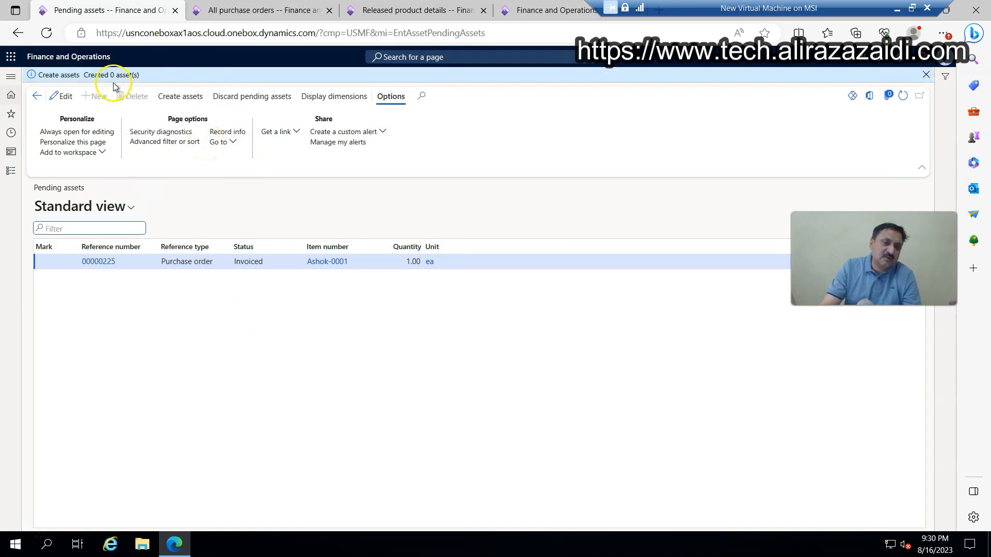
click(62, 96)
click(55, 261)
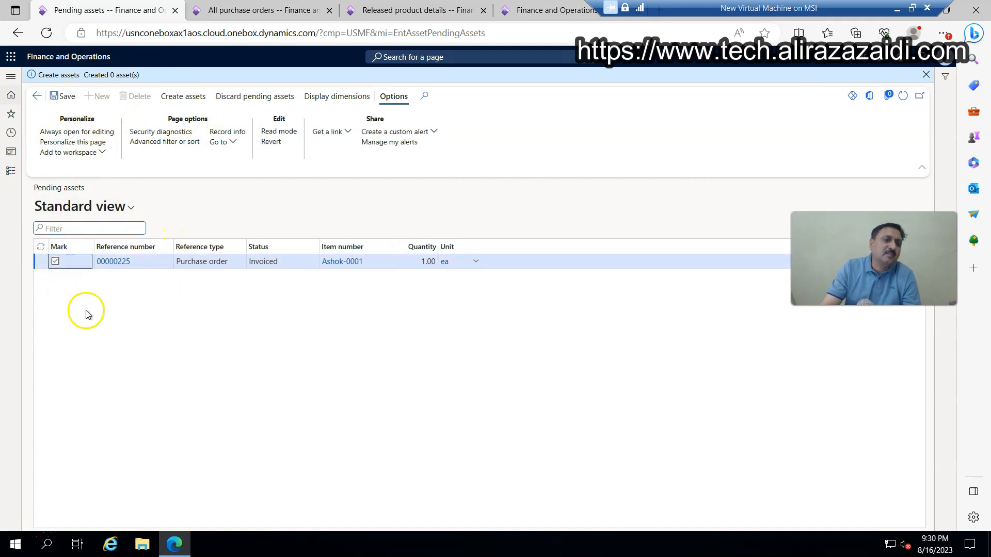
click(192, 96)
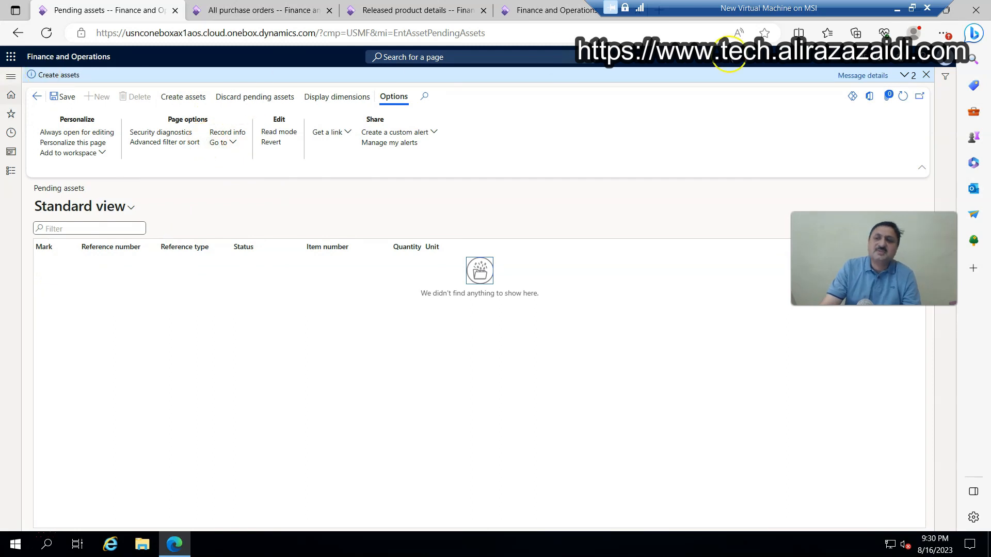
- Open the asset creation message details and copy the created asset's ID, USMF-000000002
click(851, 77)
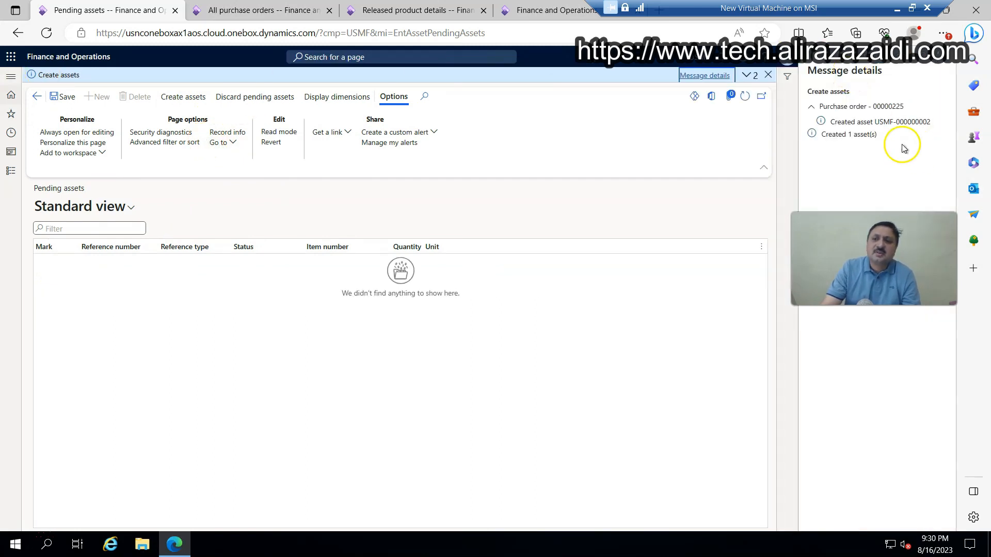
drag(931, 123, 873, 126)
key(ctrl+c)
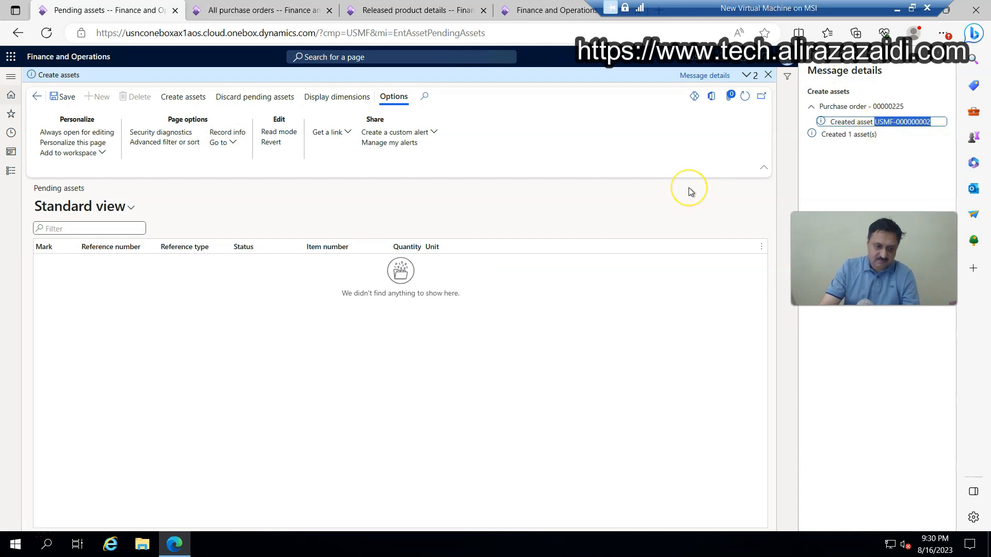
- Filter the all assets list in Asset management by asset ID USMF-000000002 and open that asset's record
click(11, 171)
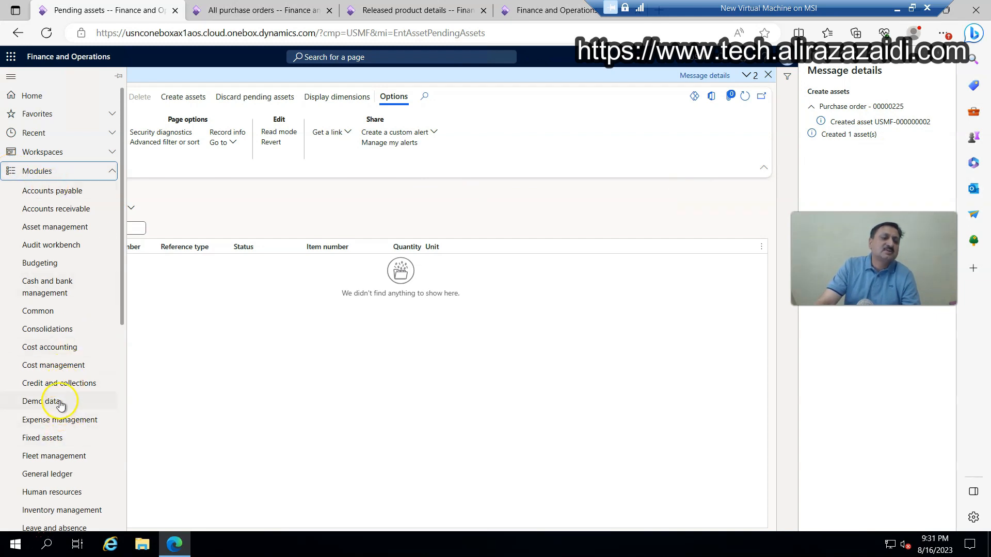
click(60, 235)
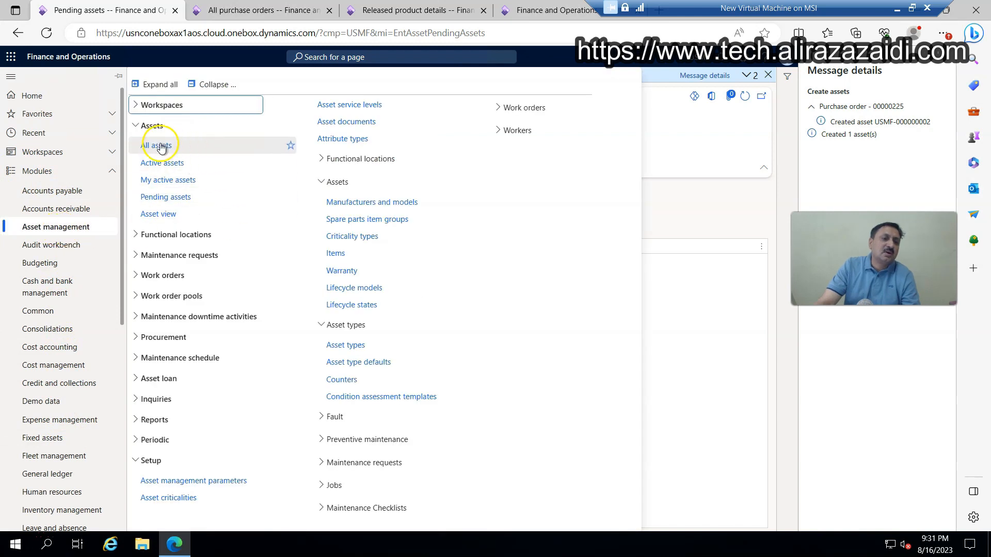
click(161, 146)
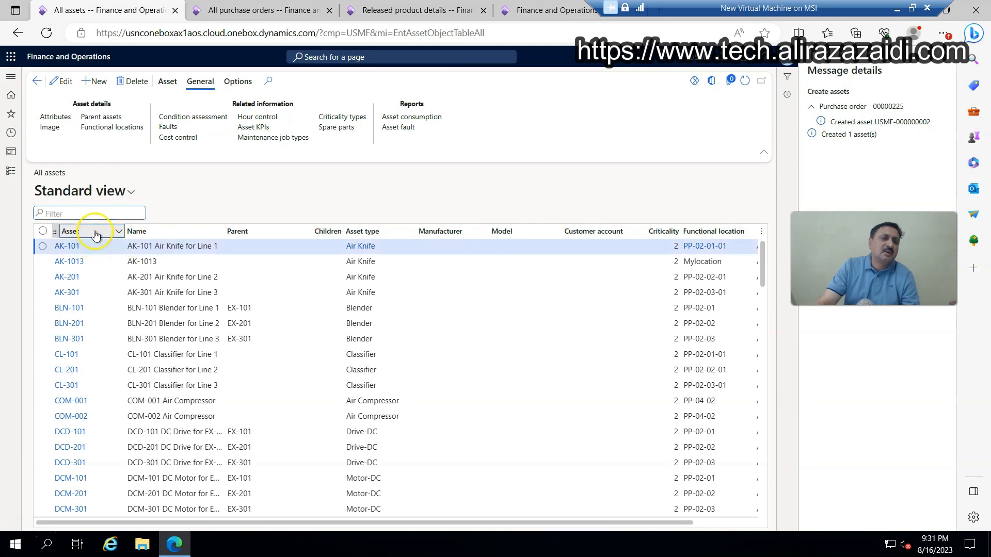
click(96, 235)
key(ctrl+v)
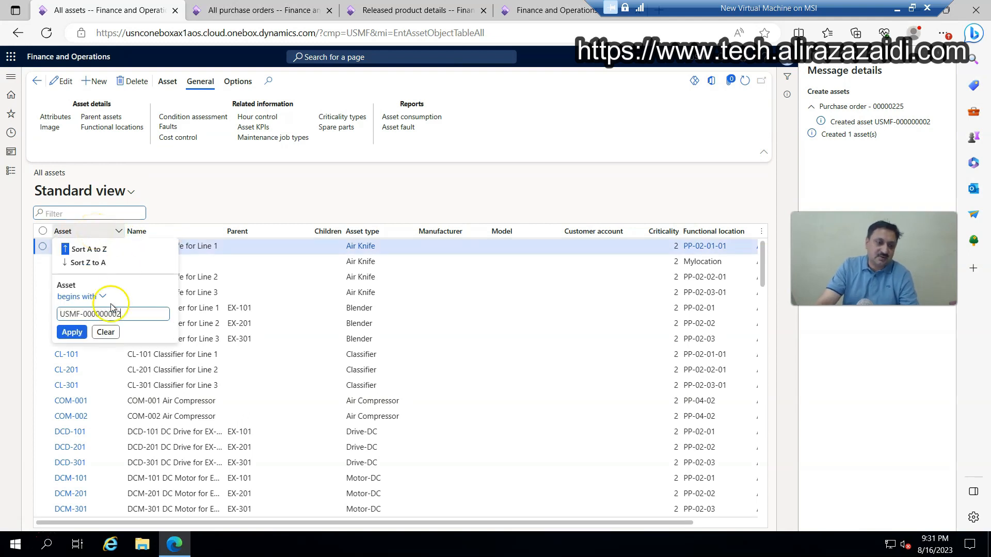
click(77, 337)
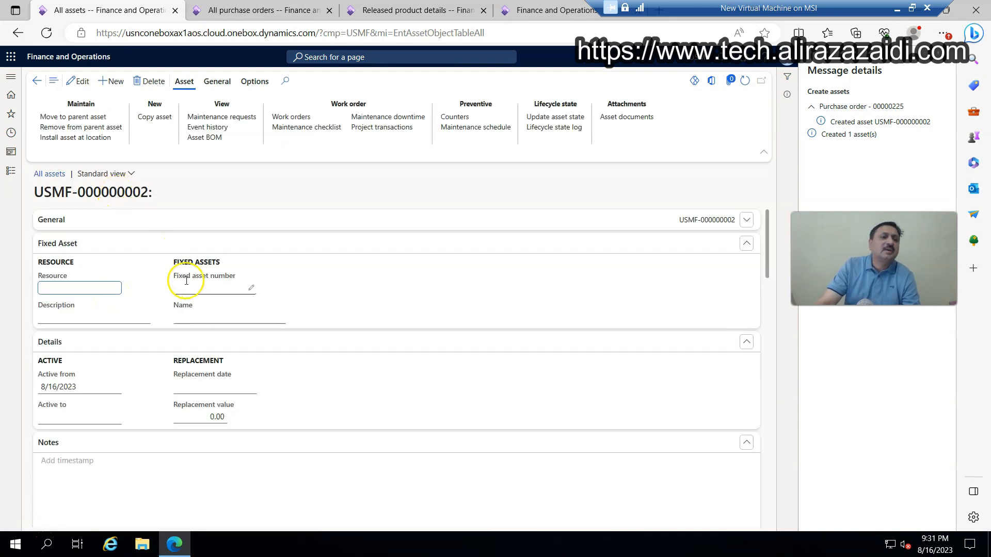
- Edit the asset's general details and name it Ashok Leyland Tipper Truck, copying the name from the PowerPoint use case slide
click(747, 221)
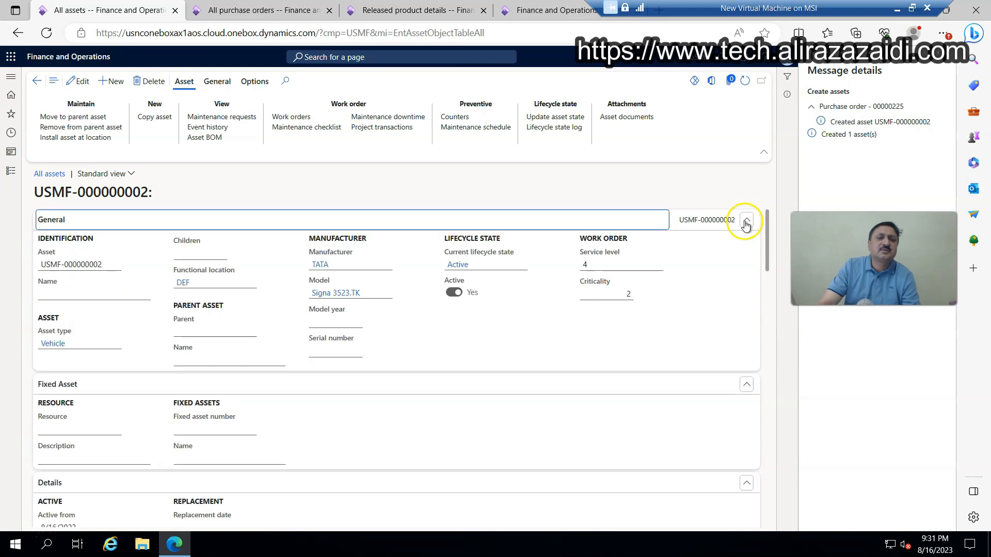
click(78, 81)
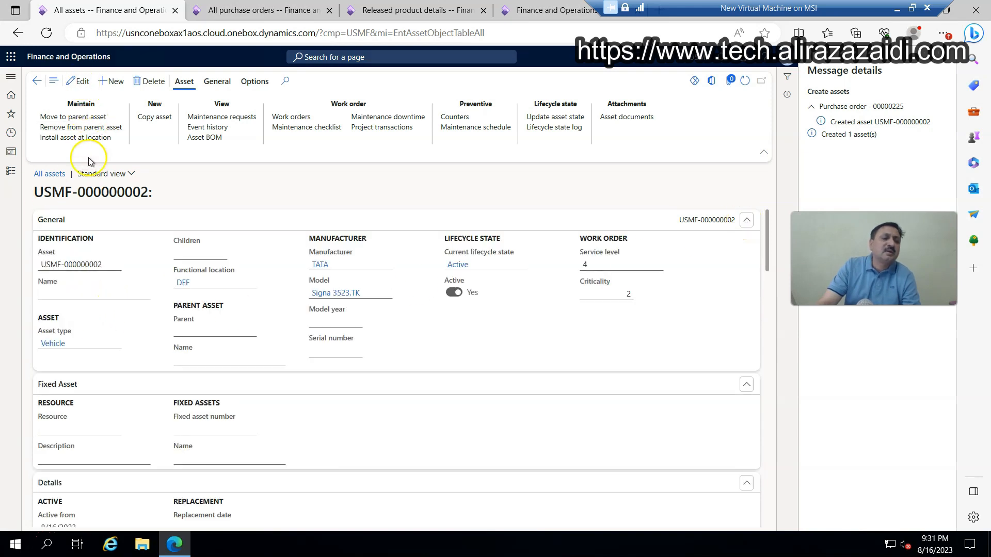
click(67, 295)
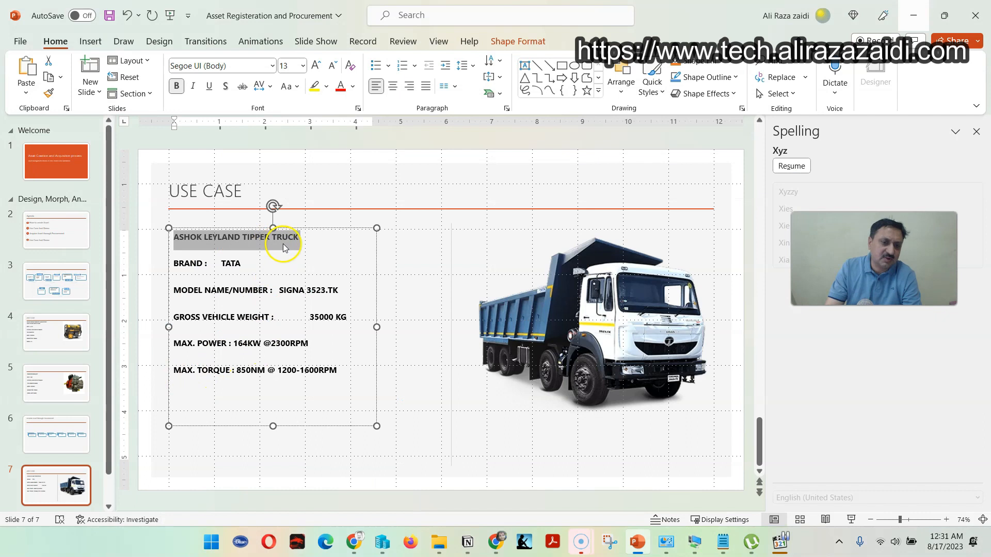
click(283, 247)
drag(307, 239, 174, 240)
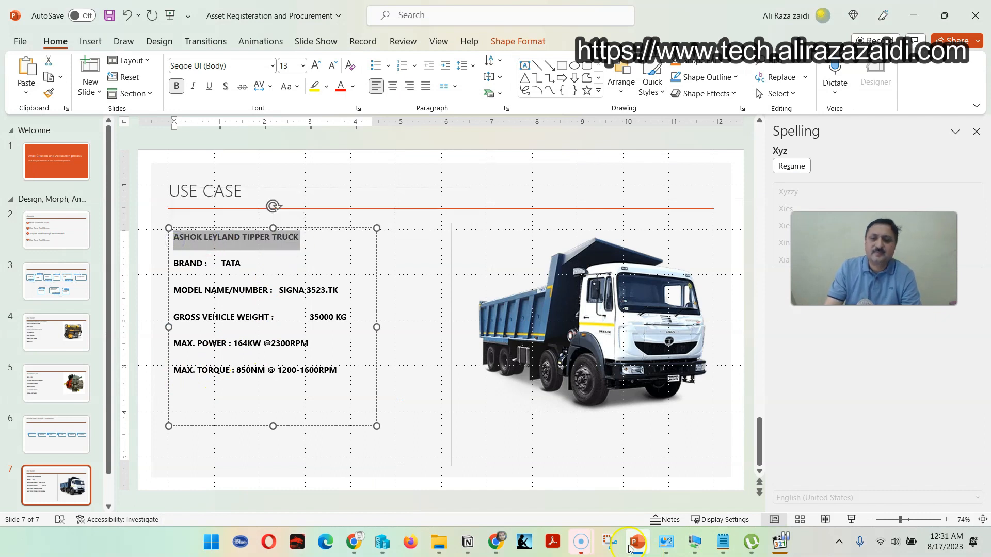
click(702, 542)
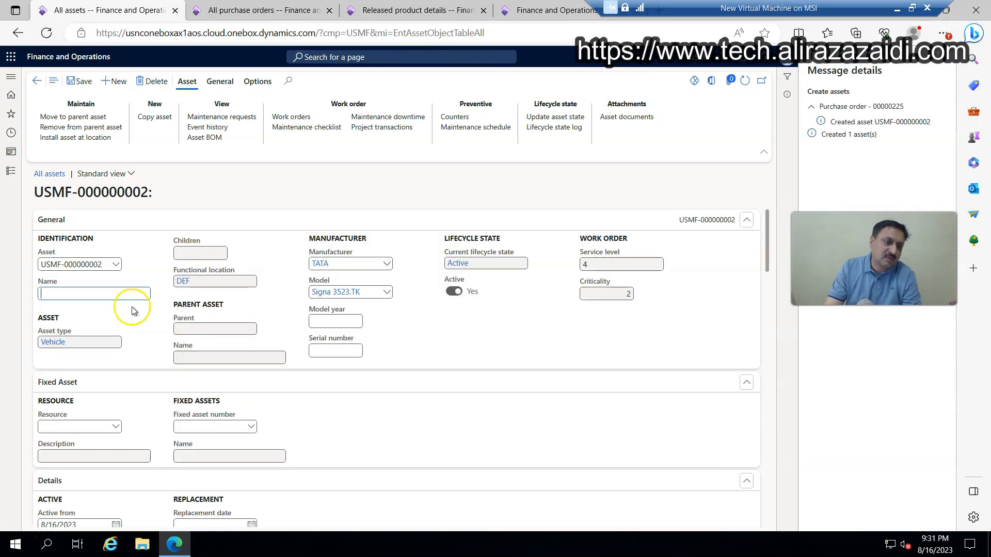
- Change the asset's ID to Ashok-0001 and save the record
click(110, 264)
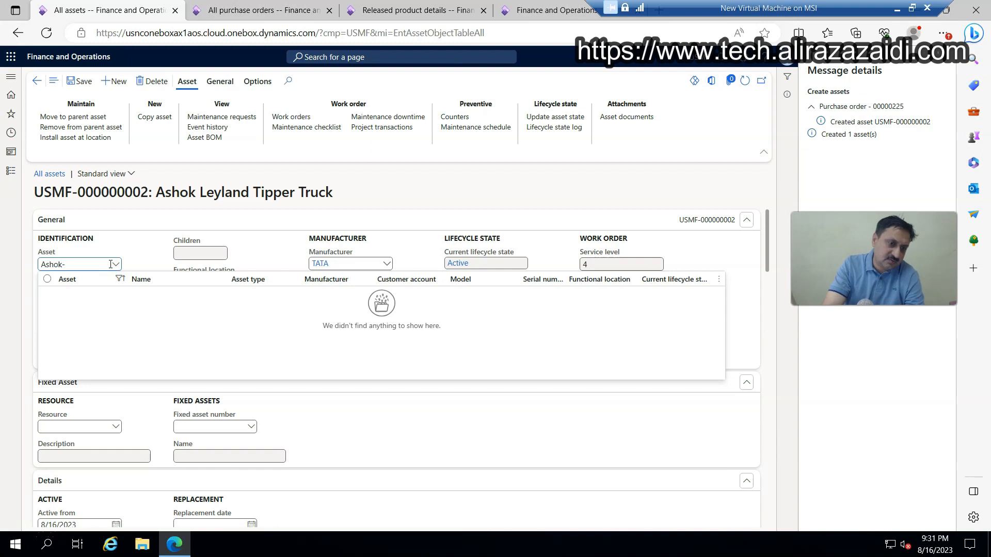
click(111, 220)
click(100, 222)
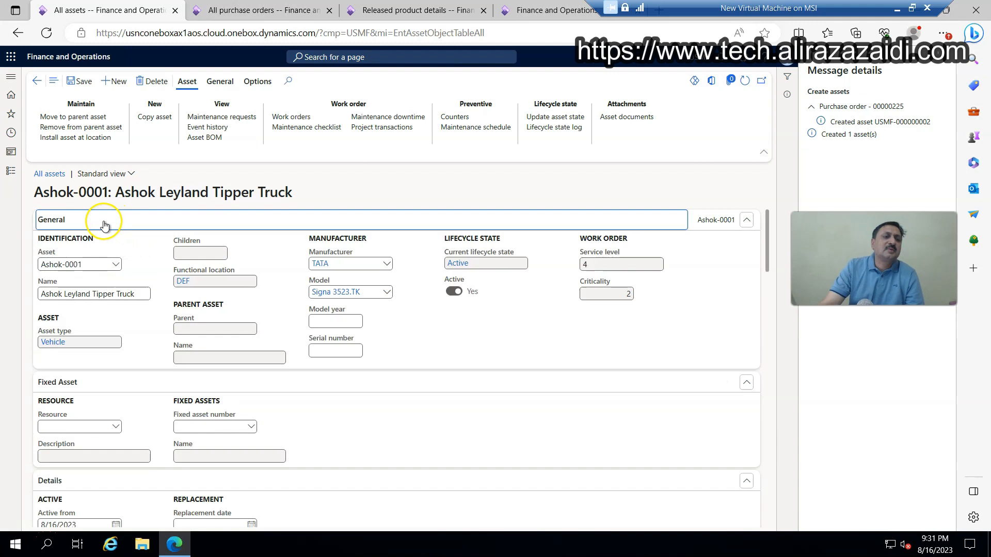
click(92, 85)
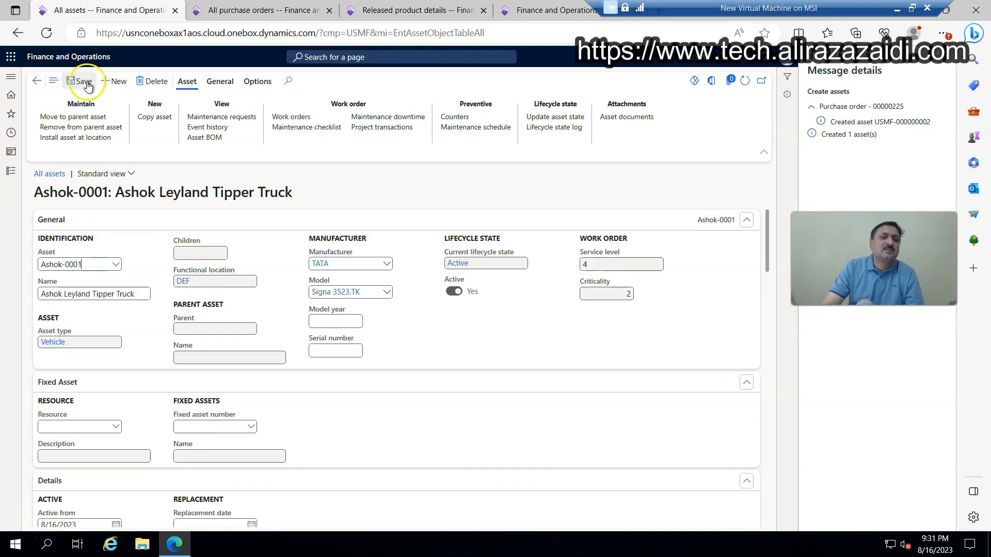
- Set the asset's replacement date to 8/31/2033 in its details
click(330, 351)
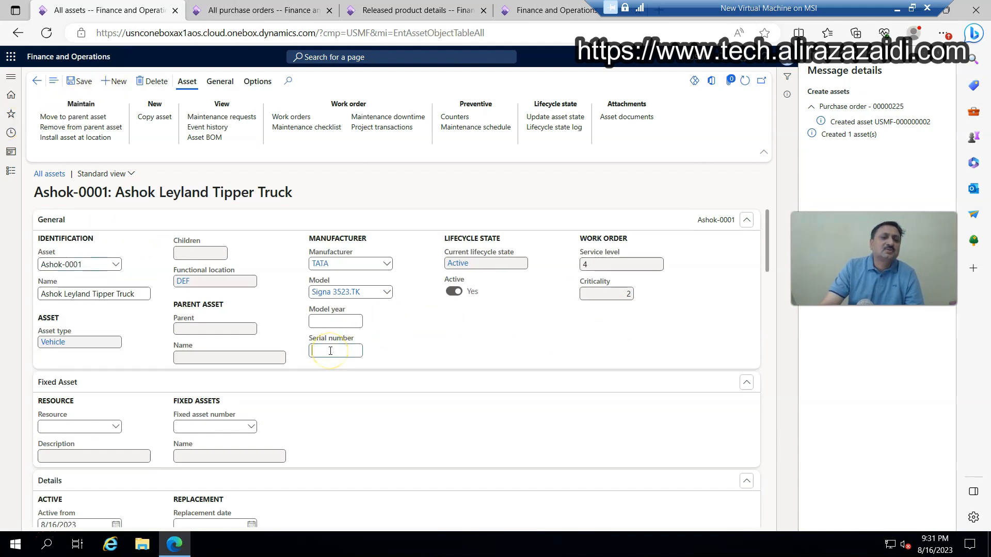
scroll(367, 359, down, 3)
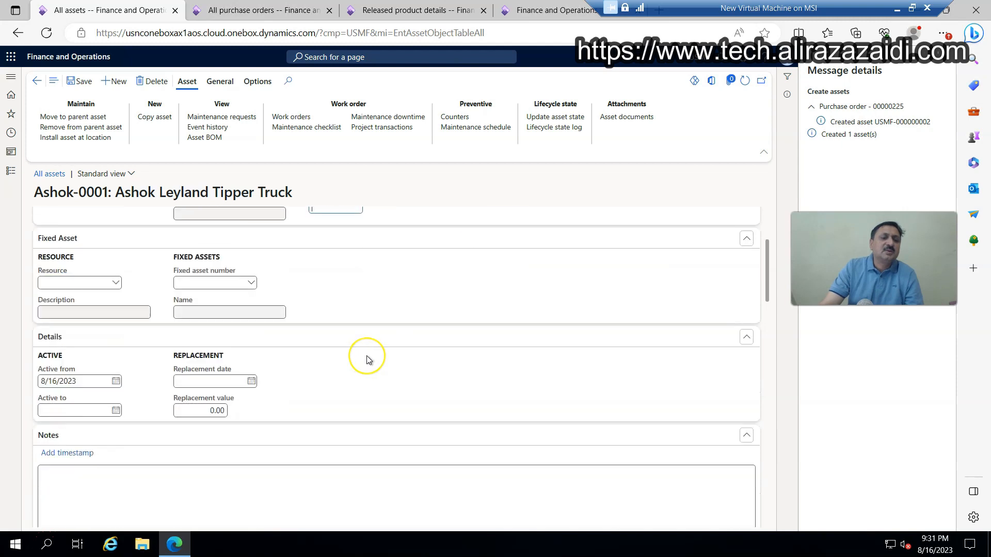
scroll(367, 358, down, 3)
scroll(330, 346, up, 1)
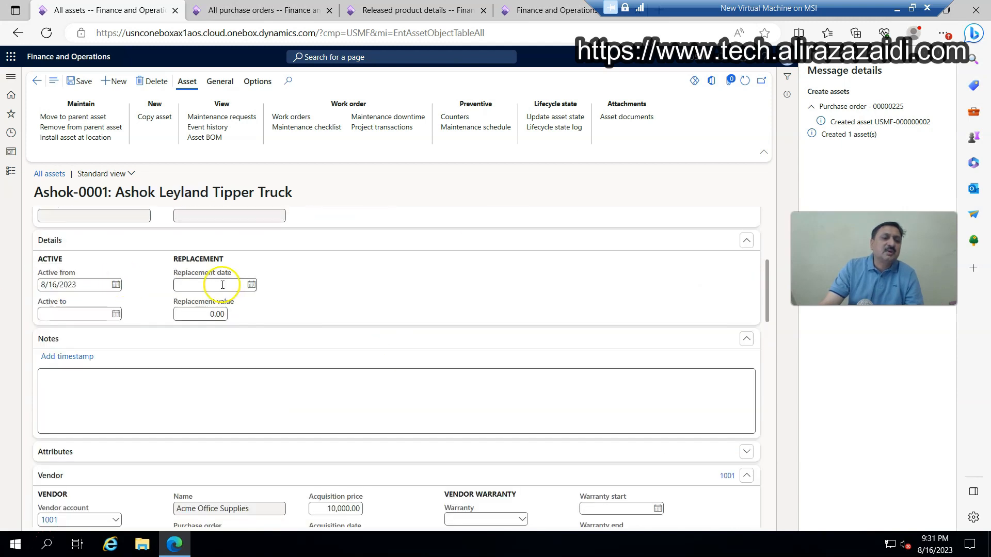
click(252, 285)
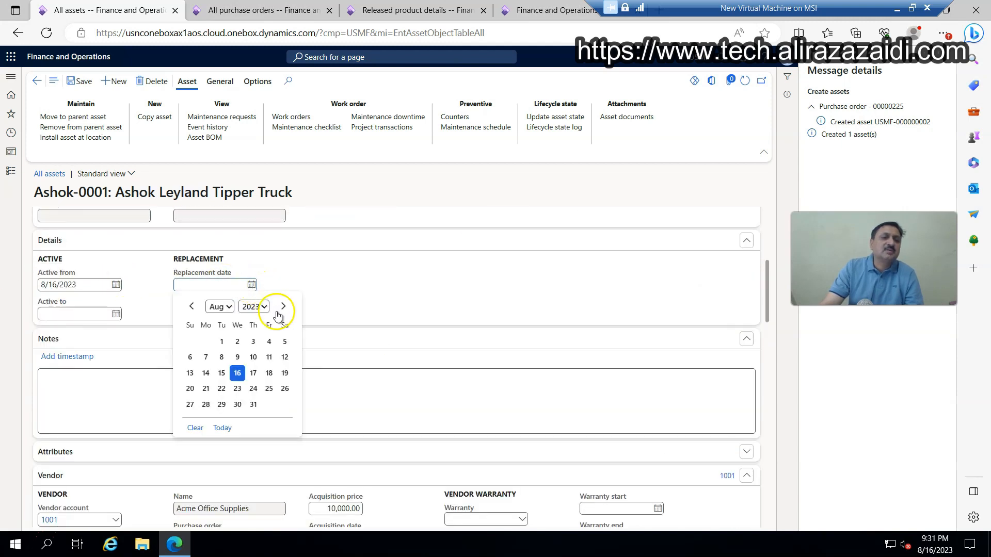
click(254, 307)
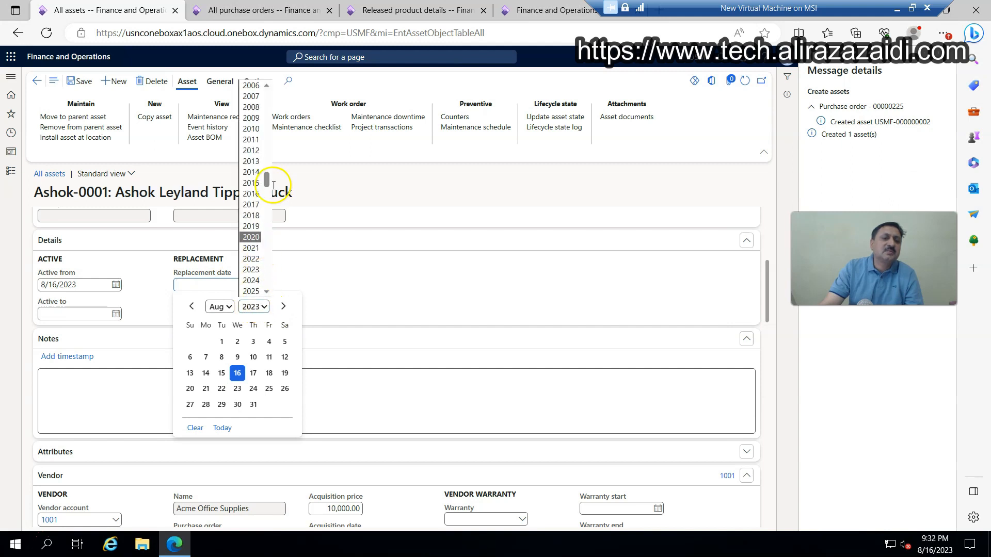
mouse_move(267, 181)
mouse_down()
mouse_move(272, 212)
mouse_move(259, 175)
mouse_up()
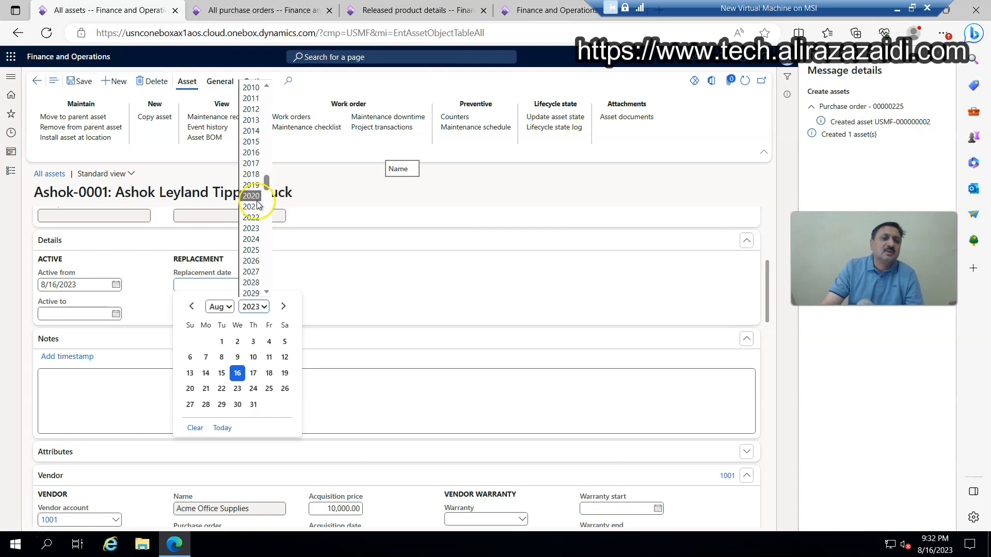
scroll(251, 268, down, 1)
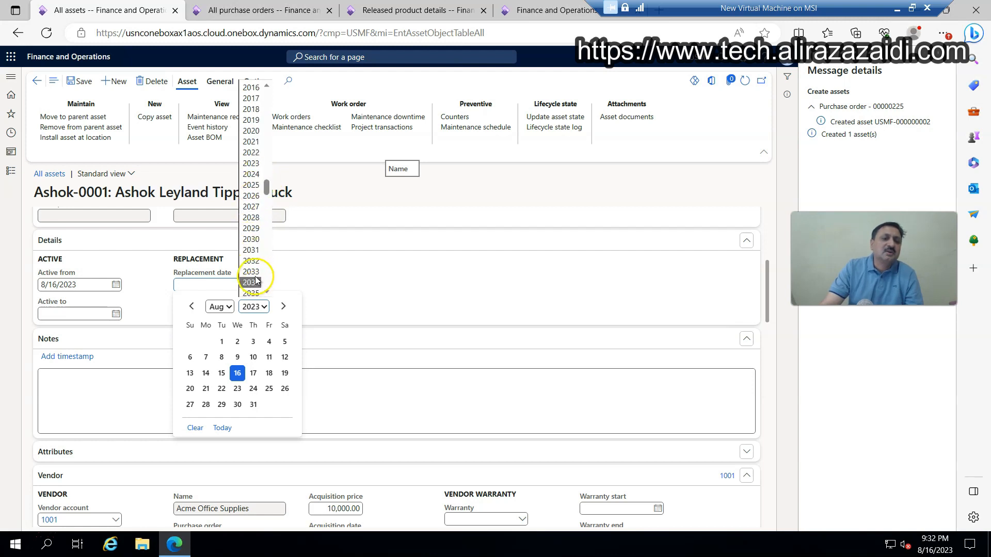
click(251, 282)
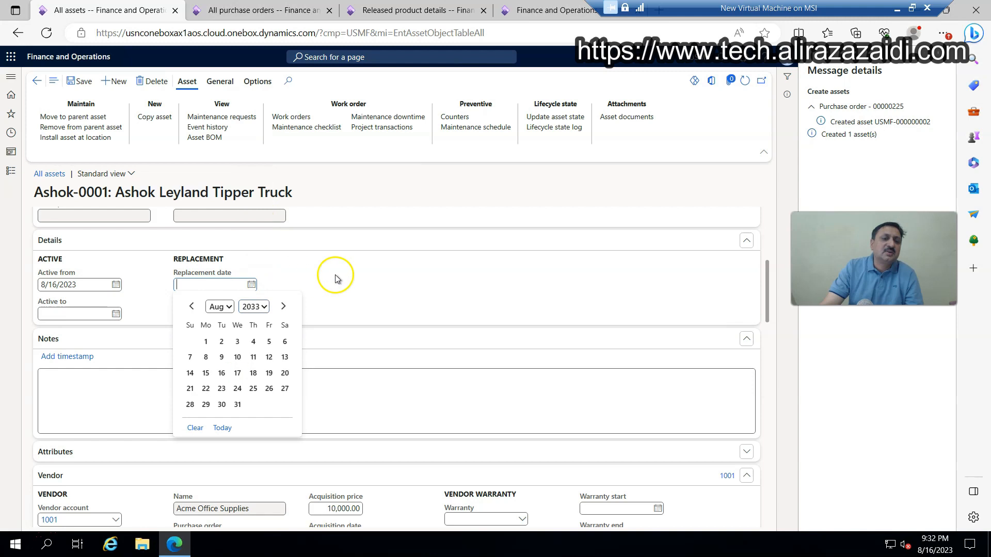
click(238, 405)
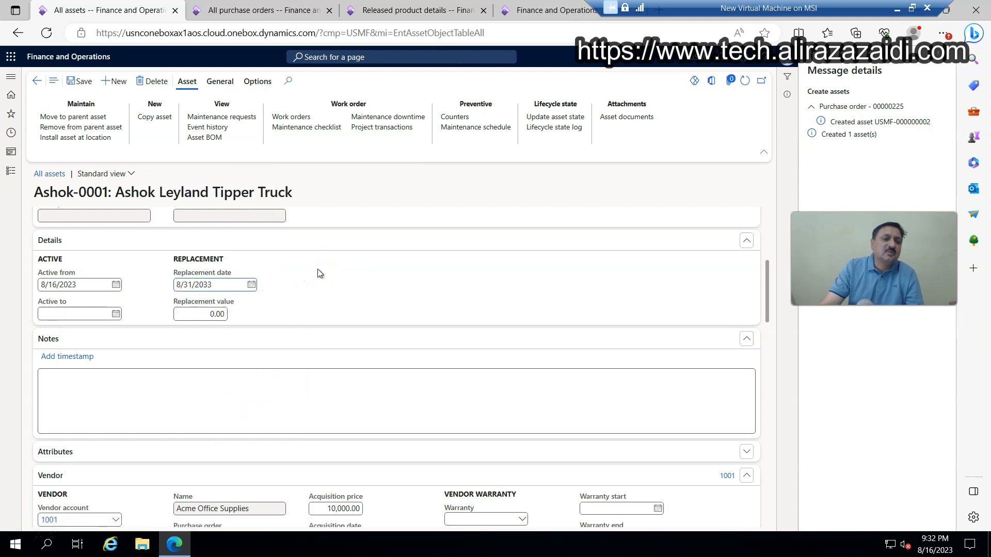
- Review the asset's notes, vendor, maintenance plans, maintenance rounds and financial dimensions sections
scroll(318, 273, down, 4)
scroll(317, 273, up, 2)
click(129, 308)
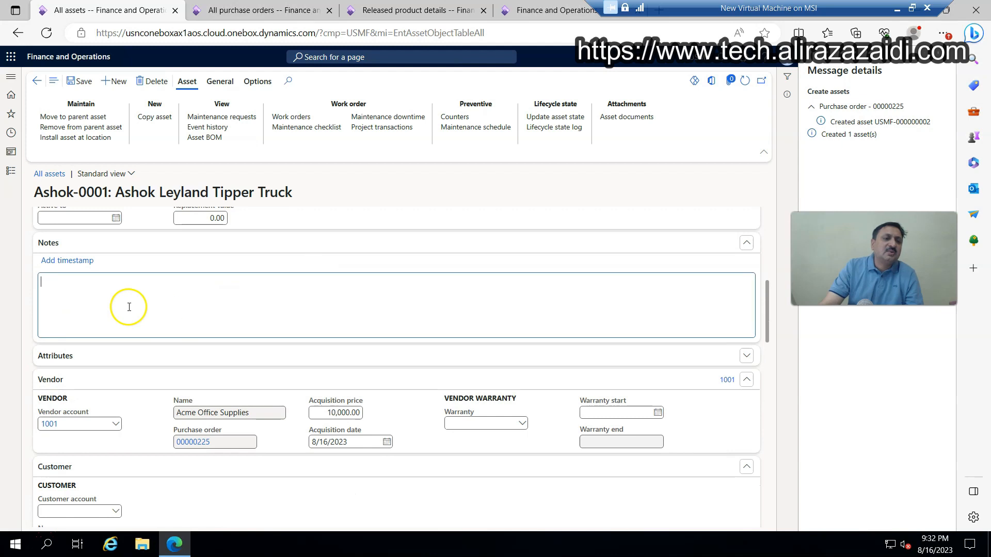
scroll(129, 307, down, 3)
scroll(189, 334, down, 5)
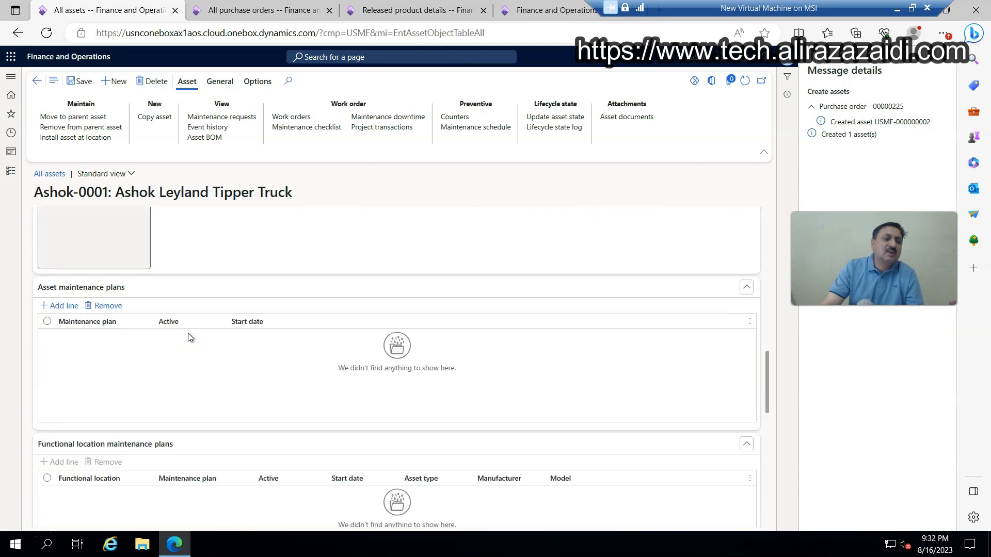
scroll(188, 336, down, 2)
scroll(188, 336, down, 7)
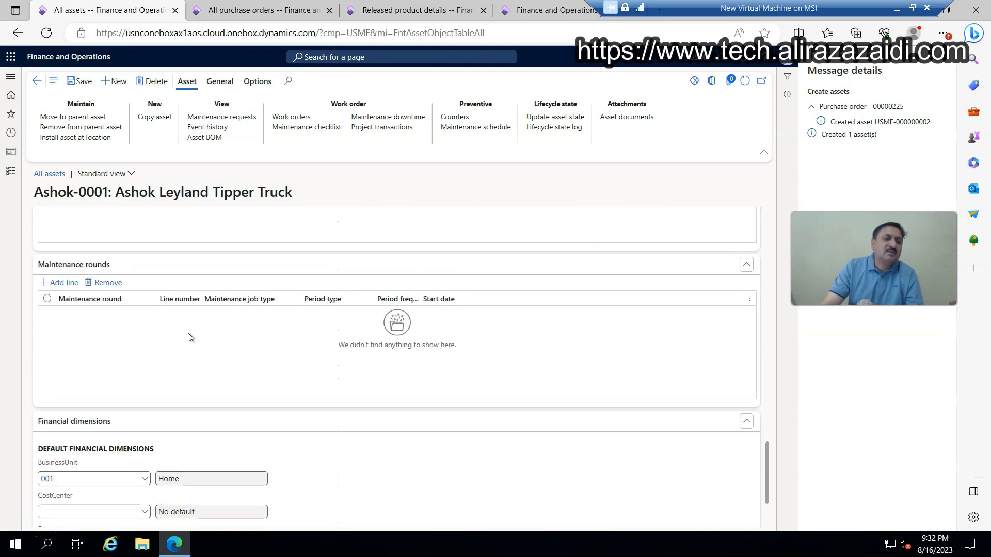
- From the asset's vendor warranty field, open the warranty setup and create a new warranty with ID and name 5 Years
scroll(189, 338, up, 12)
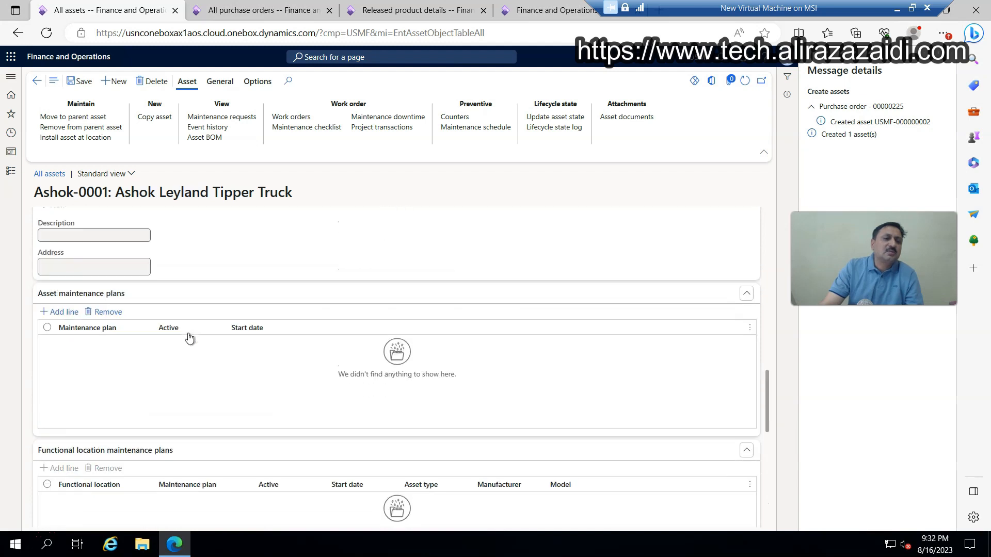
scroll(189, 338, up, 3)
scroll(189, 338, down, 2)
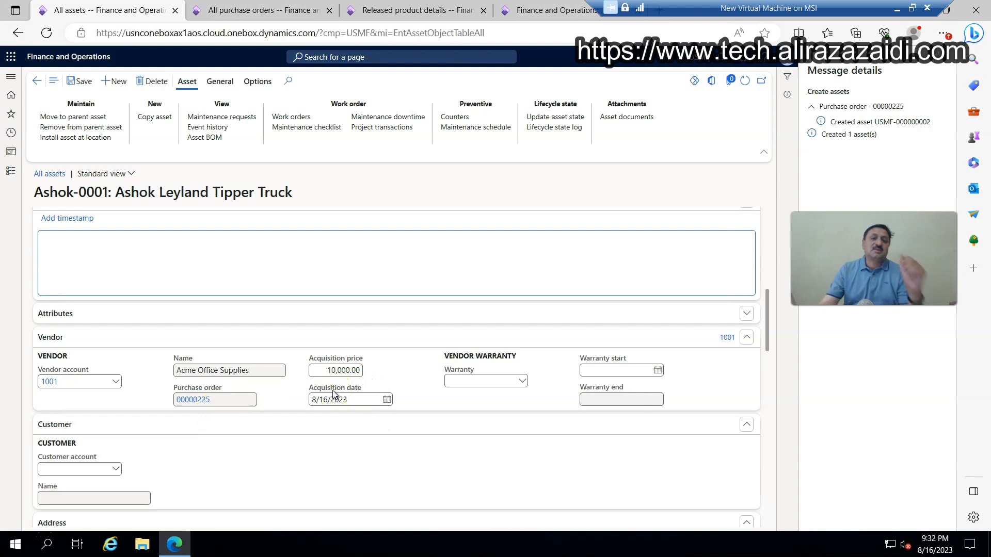
right_click(522, 381)
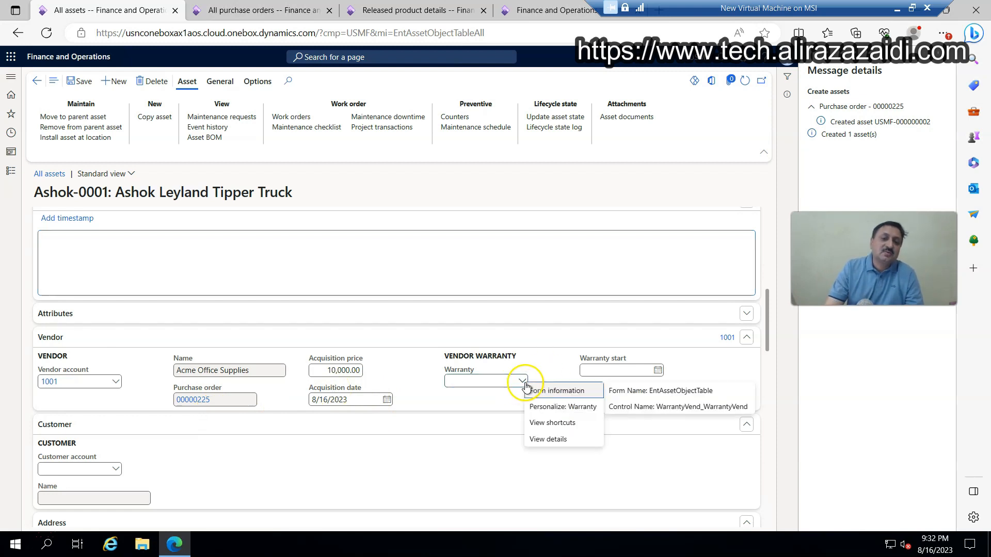
click(544, 441)
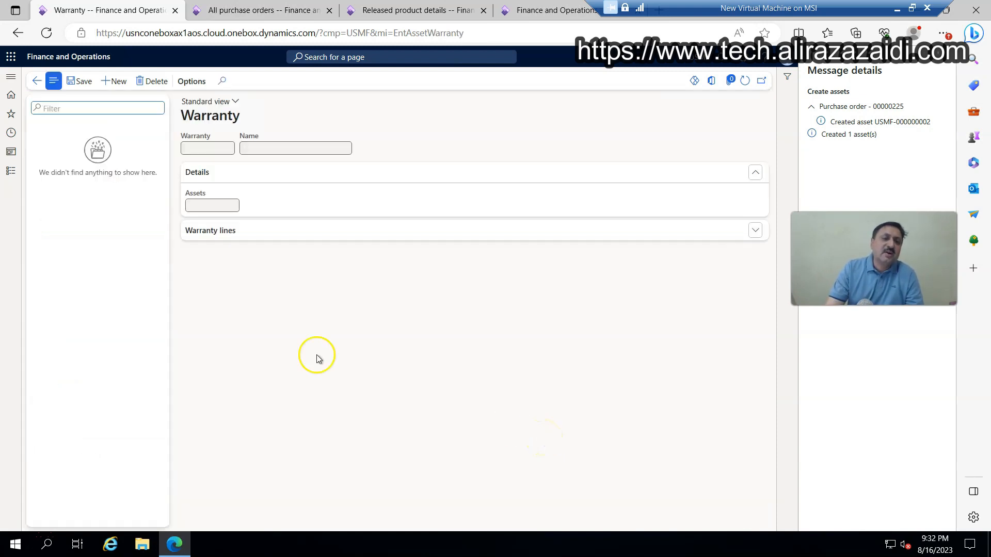
click(115, 82)
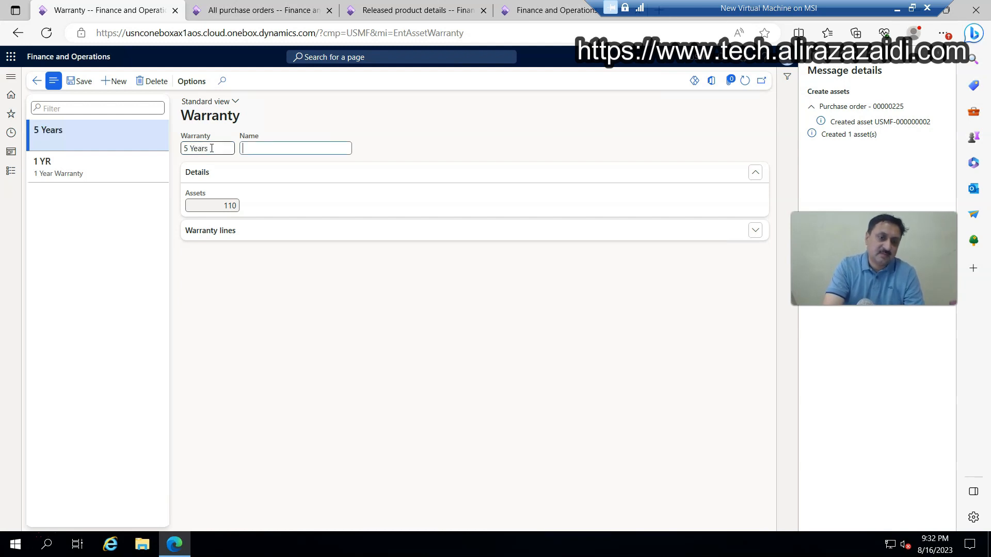
text(Years)
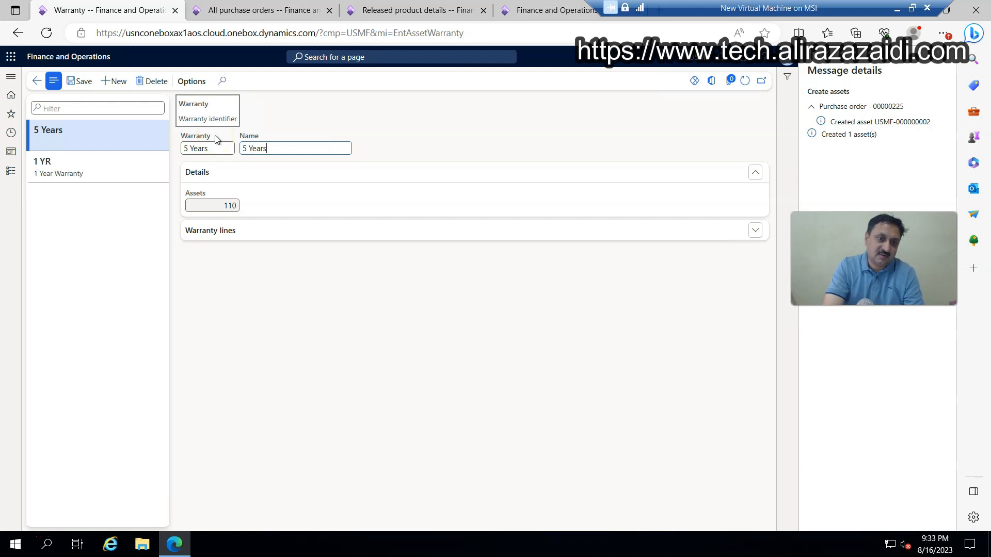
- Add a warranty line with period Year and interval 5 to the 5 Years warranty, and save it
click(261, 236)
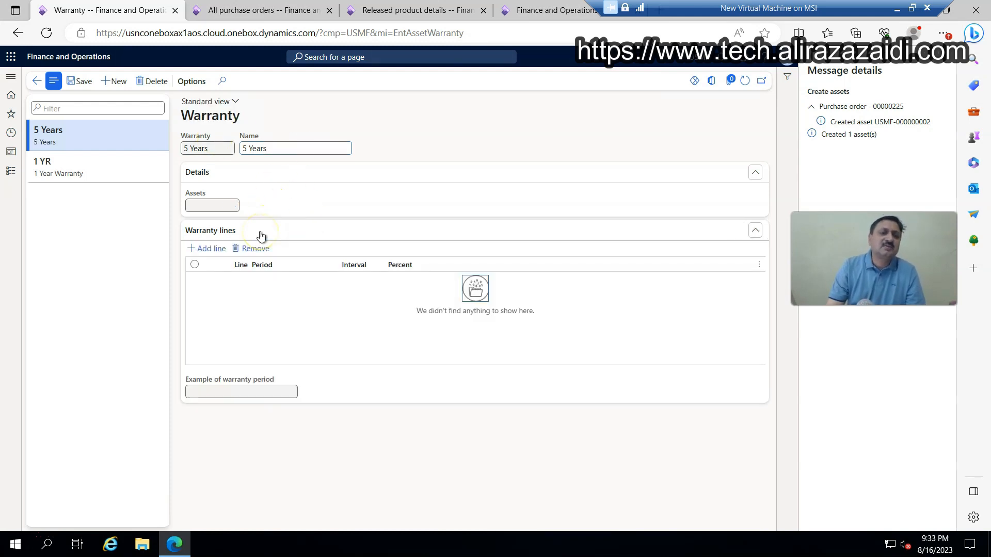
click(200, 249)
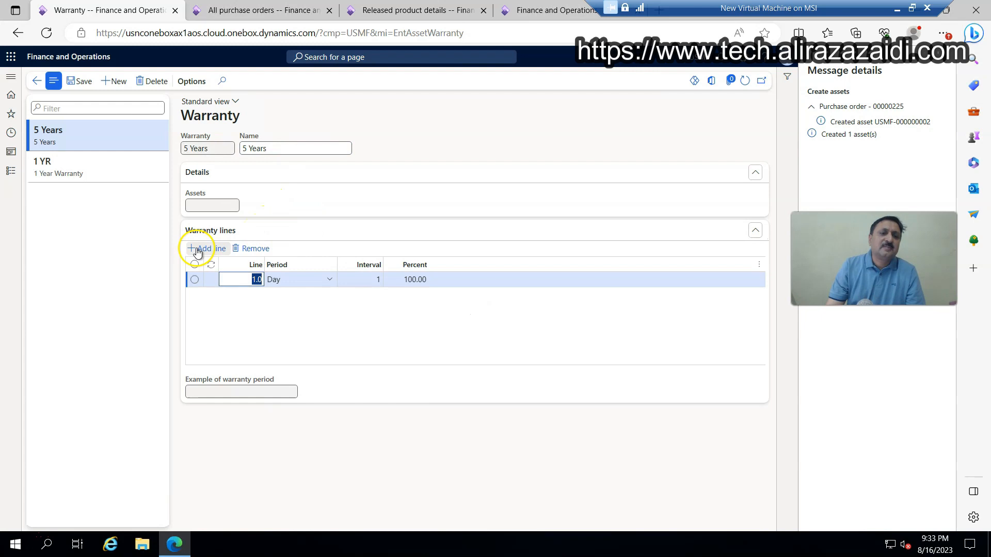
click(329, 280)
click(281, 387)
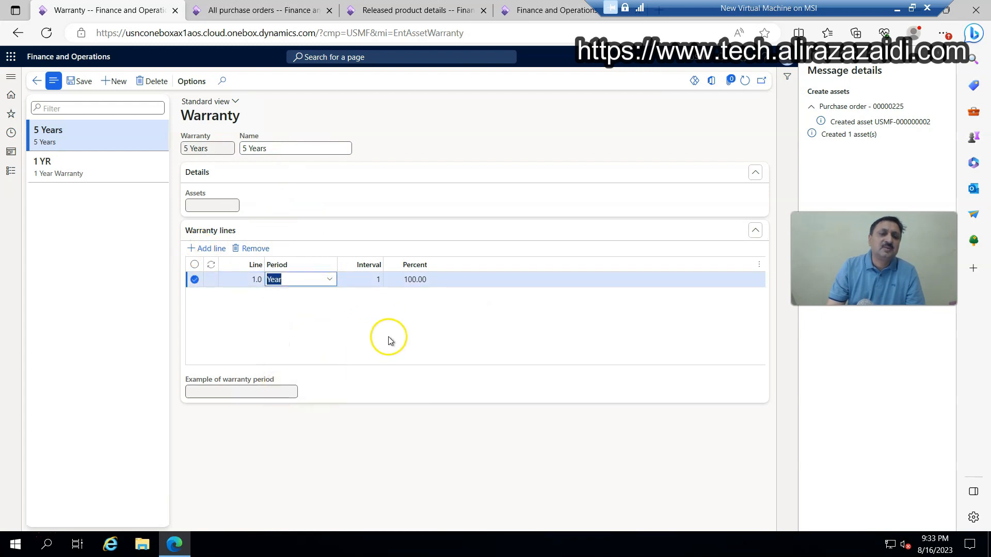
click(373, 280)
double_click(378, 279)
text(5)
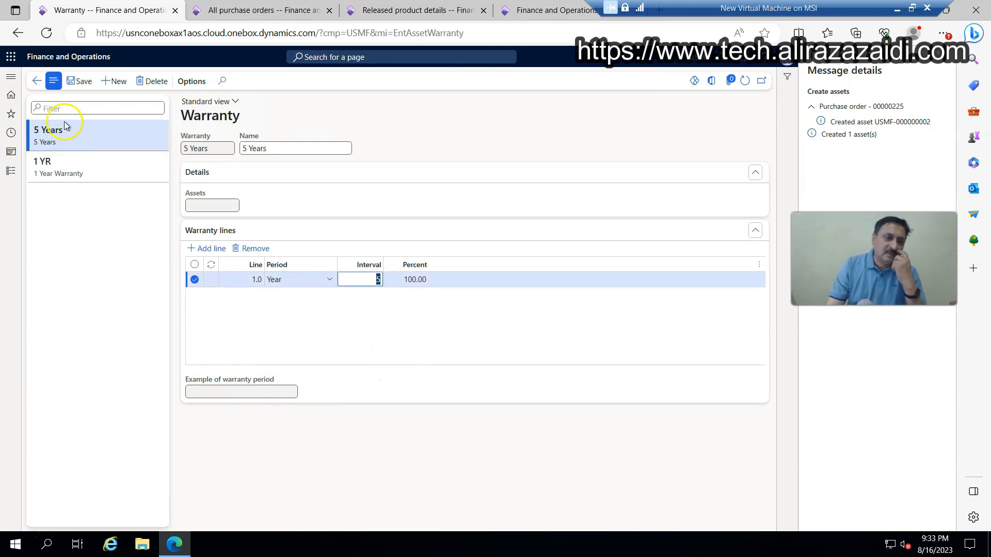
click(79, 86)
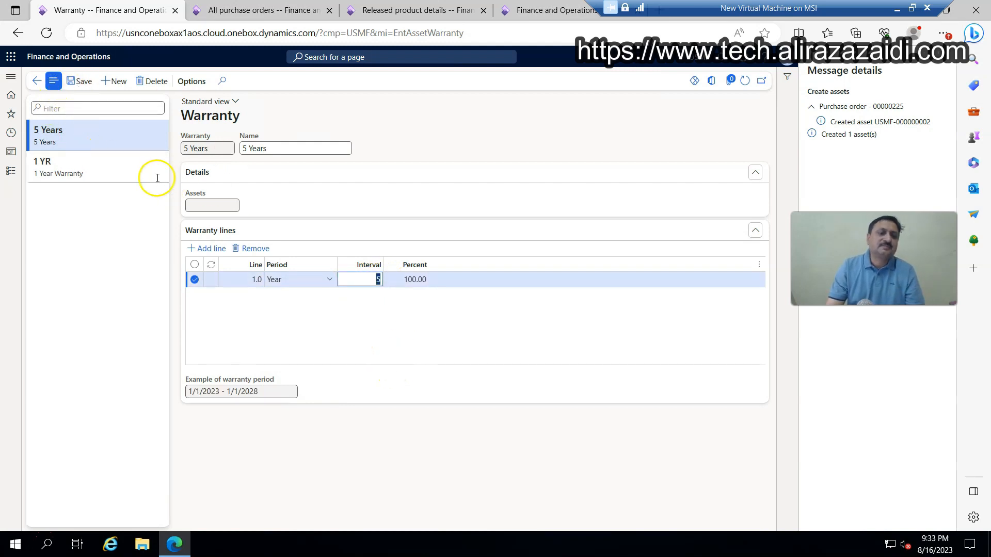
- Return to the asset record and assign the 5 Years warranty as its vendor warranty
click(36, 82)
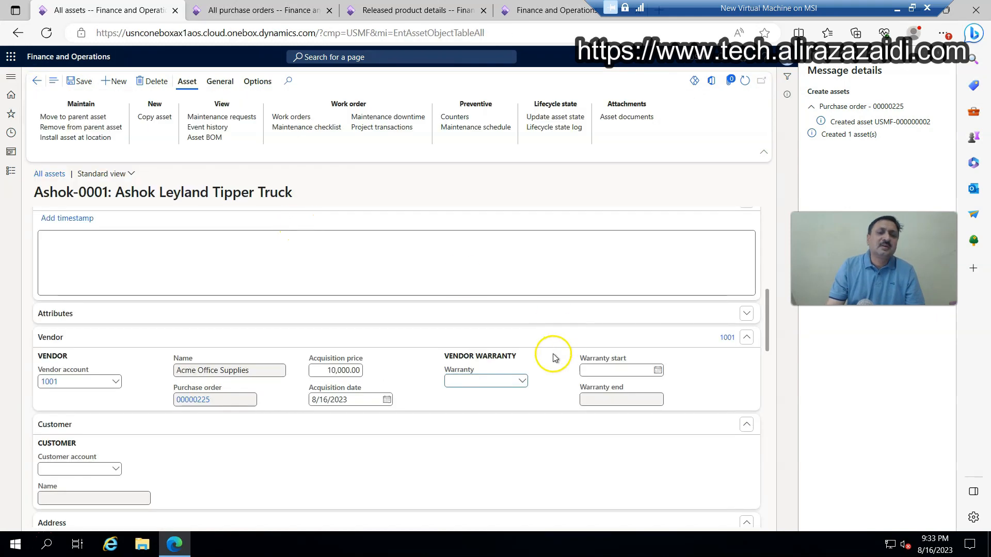
click(522, 383)
click(469, 424)
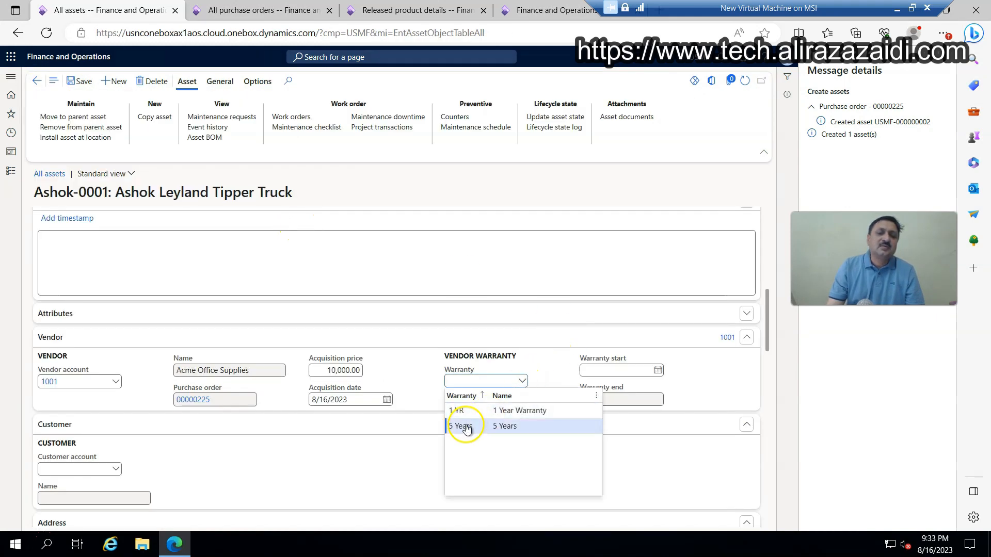